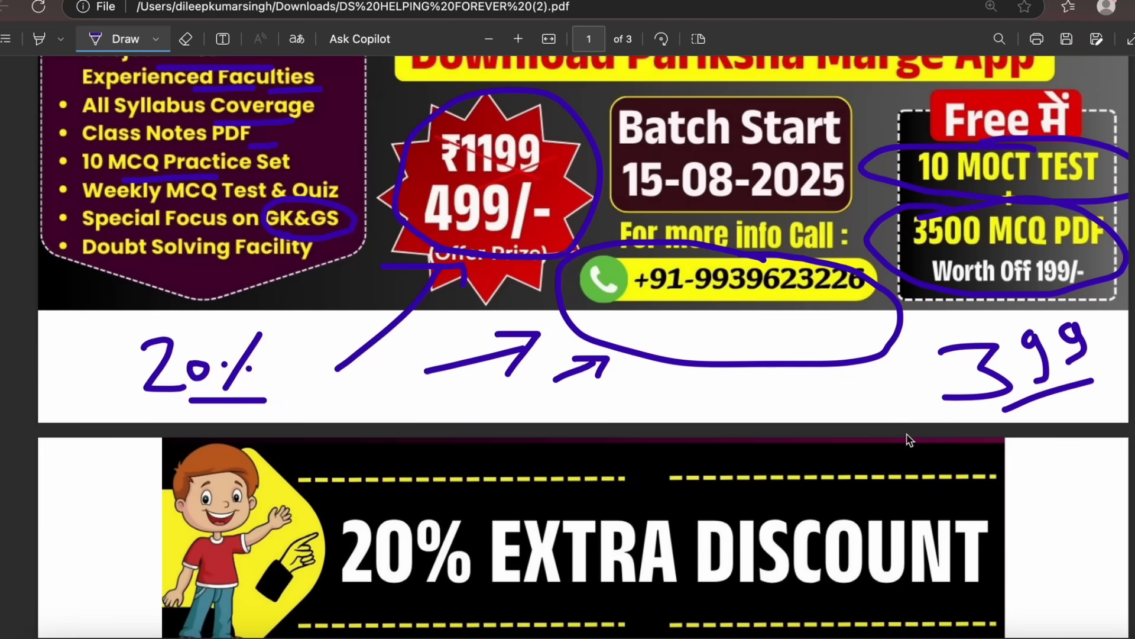
Annotate the course flyer PDF with pen circles, arrows and notes around the price, free tests and 20% extra discount.
mouse_move(826, 401)
mouse_down()
mouse_move(938, 387)
mouse_move(934, 408)
mouse_up()
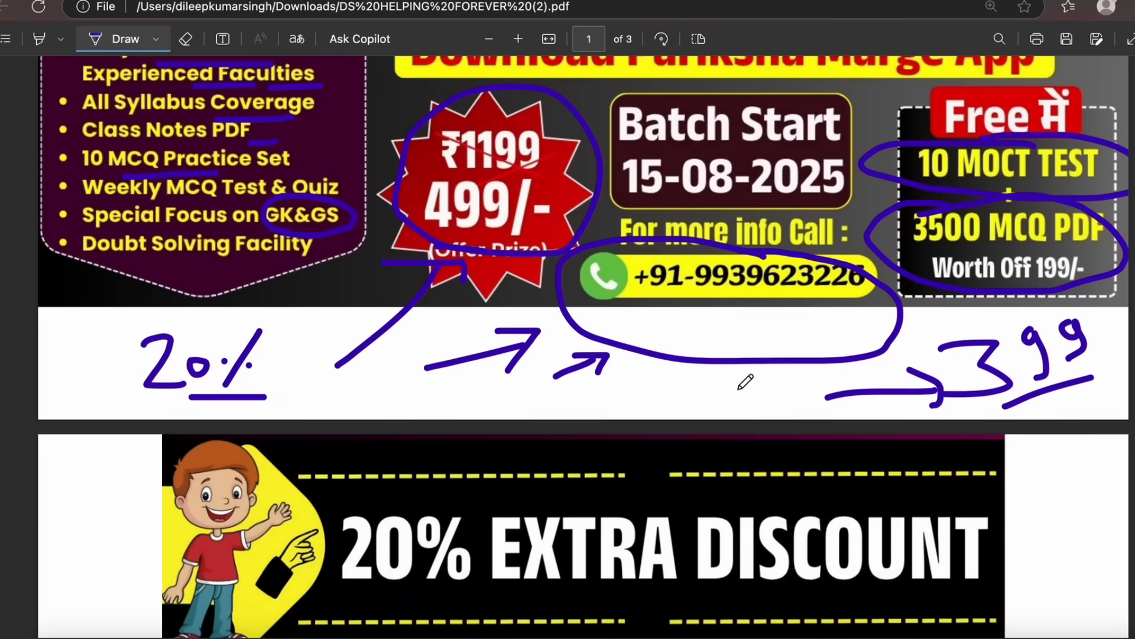
scroll(742, 385, down, 1)
mouse_move(1020, 407)
mouse_down()
mouse_move(1035, 458)
mouse_move(1058, 407)
mouse_move(1009, 436)
mouse_move(1057, 391)
mouse_up()
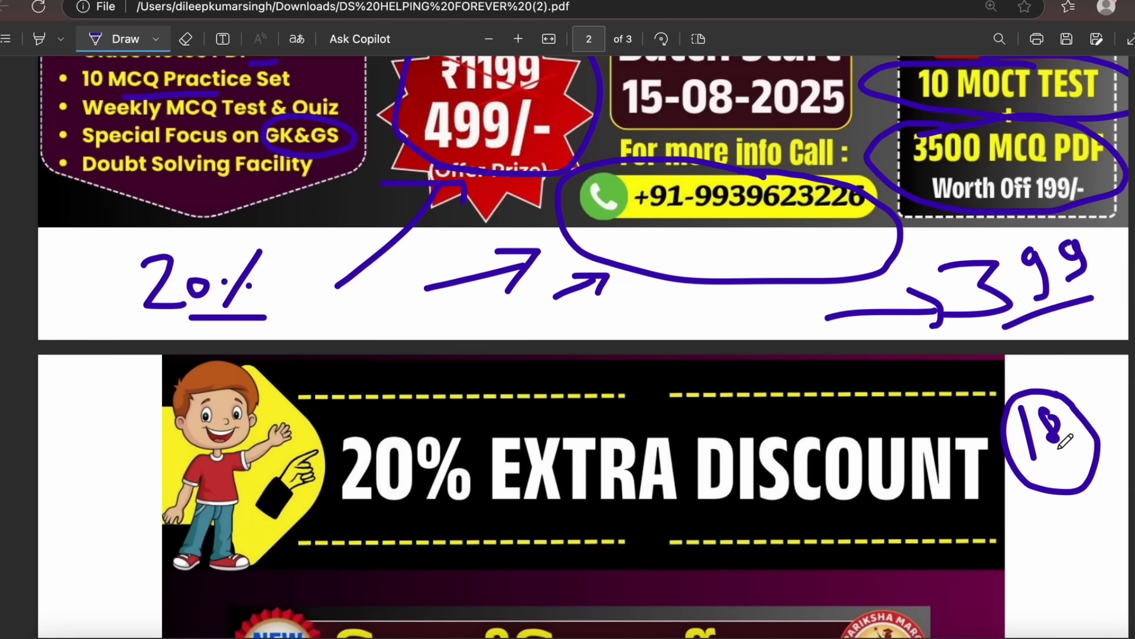
scroll(723, 422, down, 2)
mouse_move(722, 422)
mouse_down()
mouse_move(495, 375)
mouse_move(754, 447)
mouse_up()
mouse_move(1060, 478)
mouse_down()
mouse_move(1059, 393)
mouse_move(1032, 421)
mouse_move(1084, 425)
mouse_up()
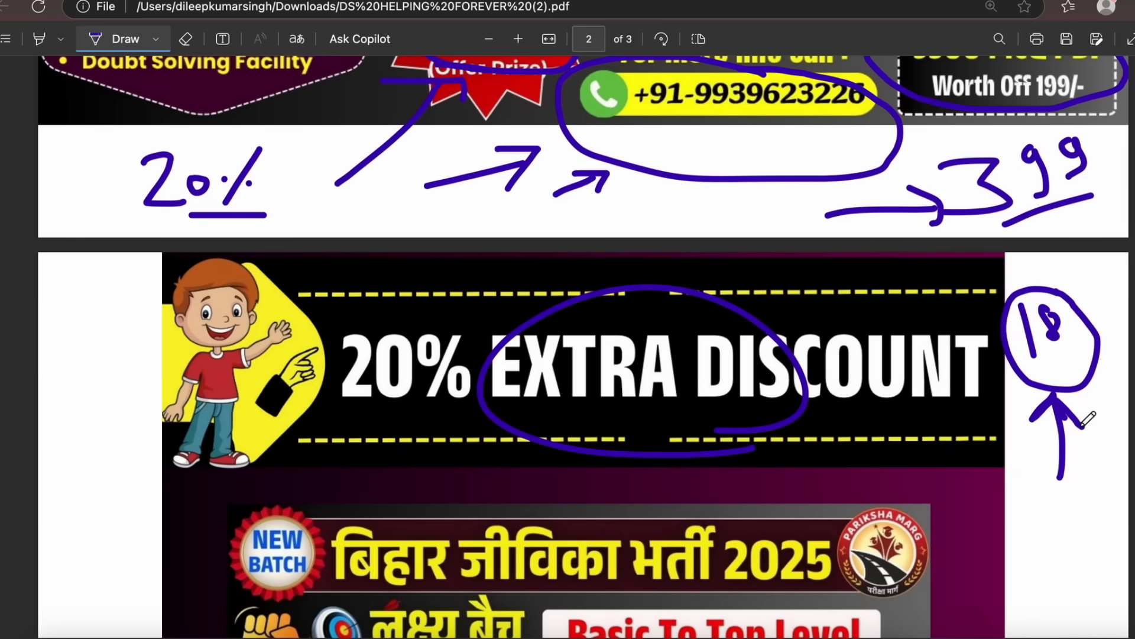
drag(1041, 369, 1088, 354)
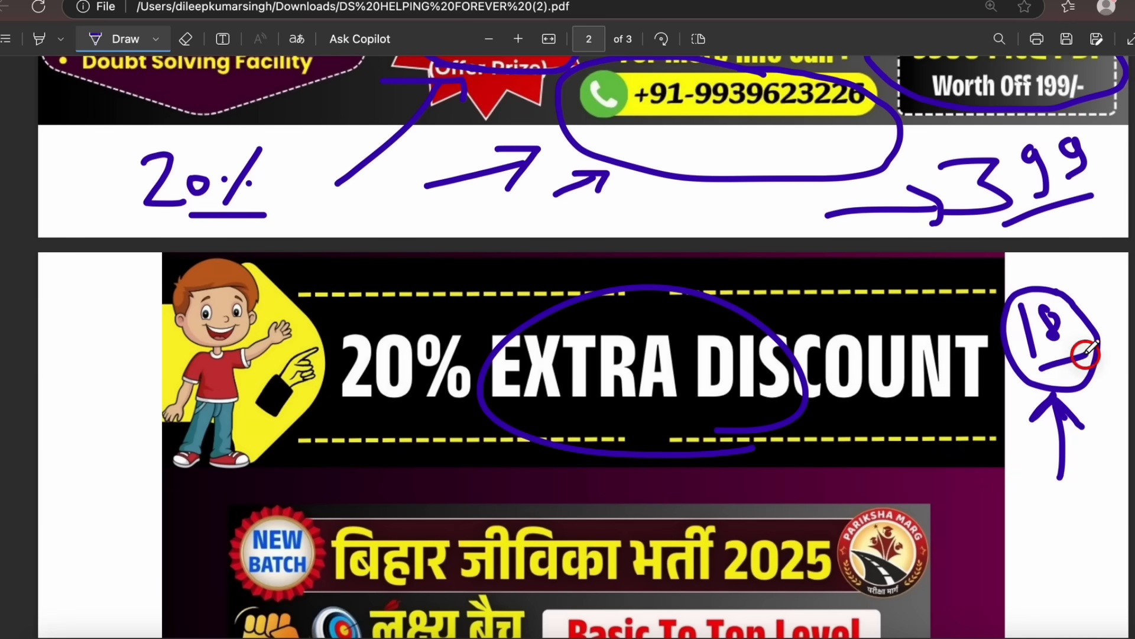
scroll(659, 259, up, 6)
mouse_move(727, 276)
mouse_down()
mouse_move(603, 287)
mouse_move(828, 266)
mouse_move(683, 260)
mouse_up()
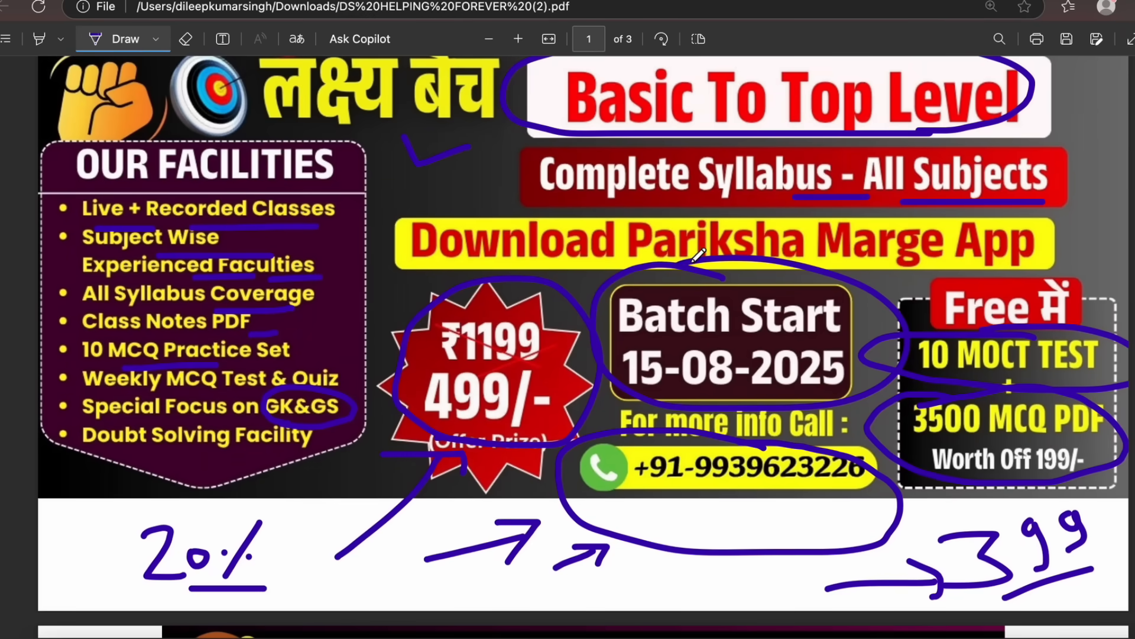
Scroll back through the annotated flyer pages to review the marks.
scroll(702, 253, up, 3)
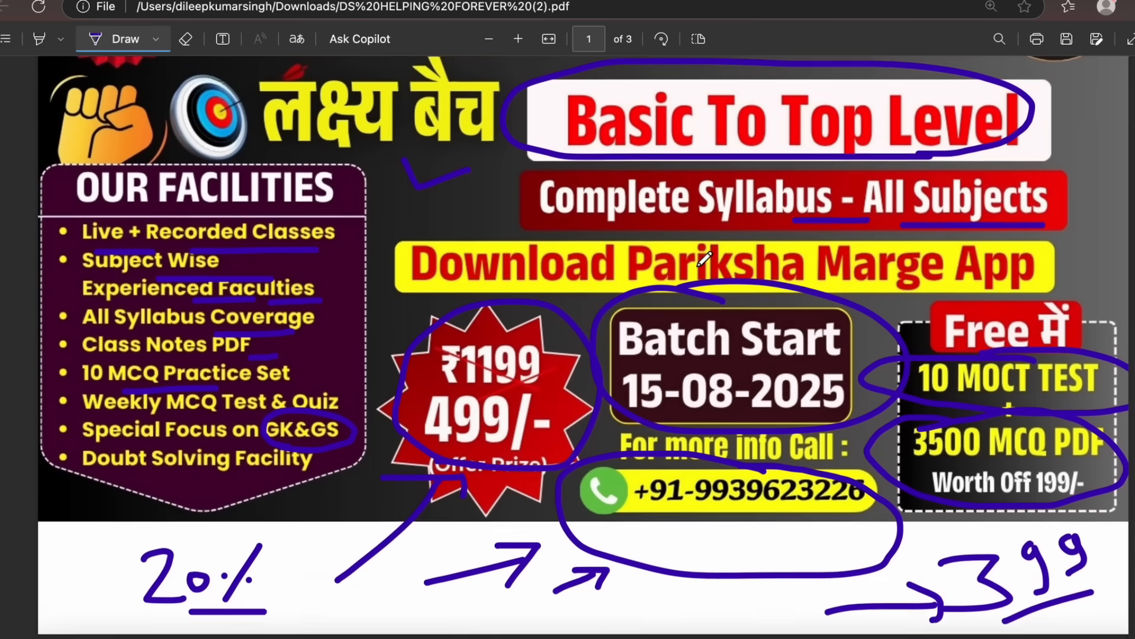
scroll(705, 259, up, 5)
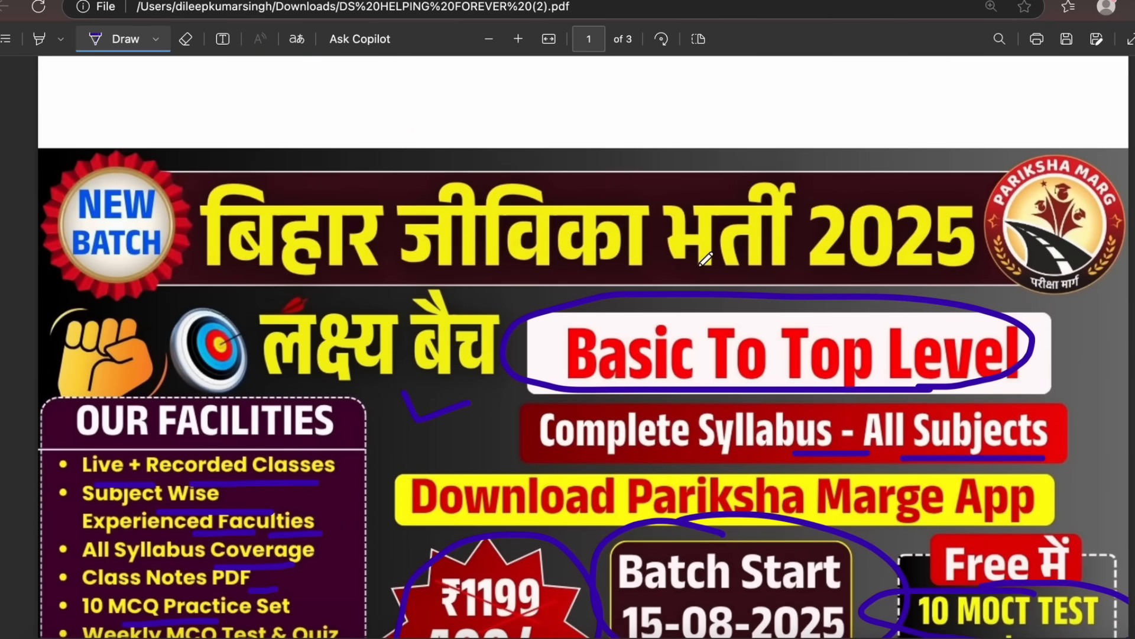
scroll(705, 260, down, 3)
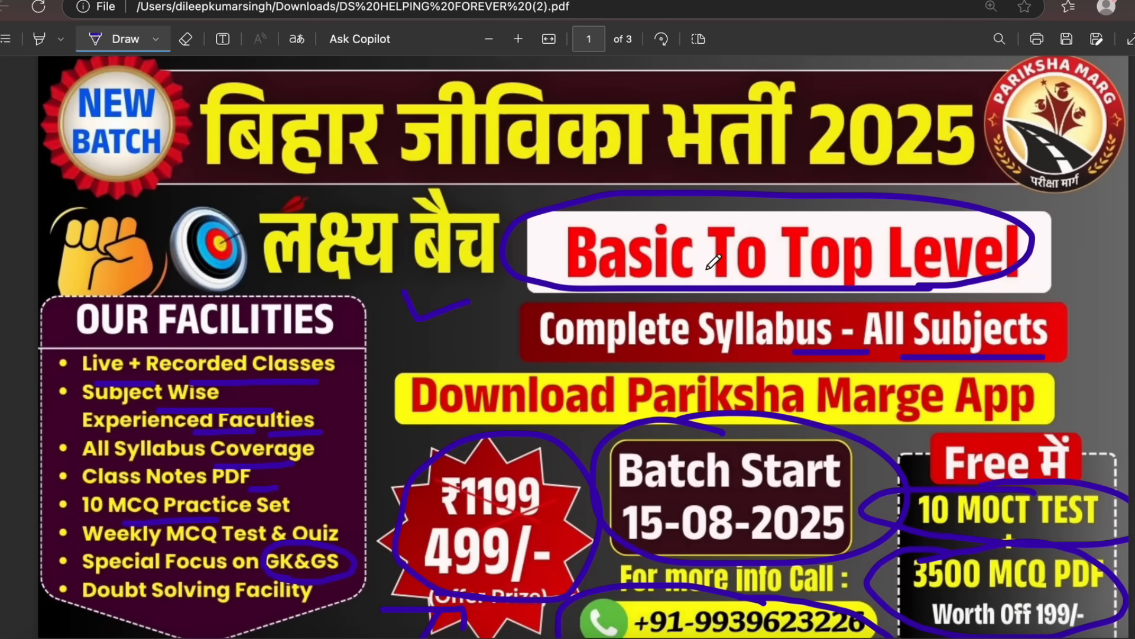
scroll(712, 259, down, 14)
scroll(714, 264, down, 7)
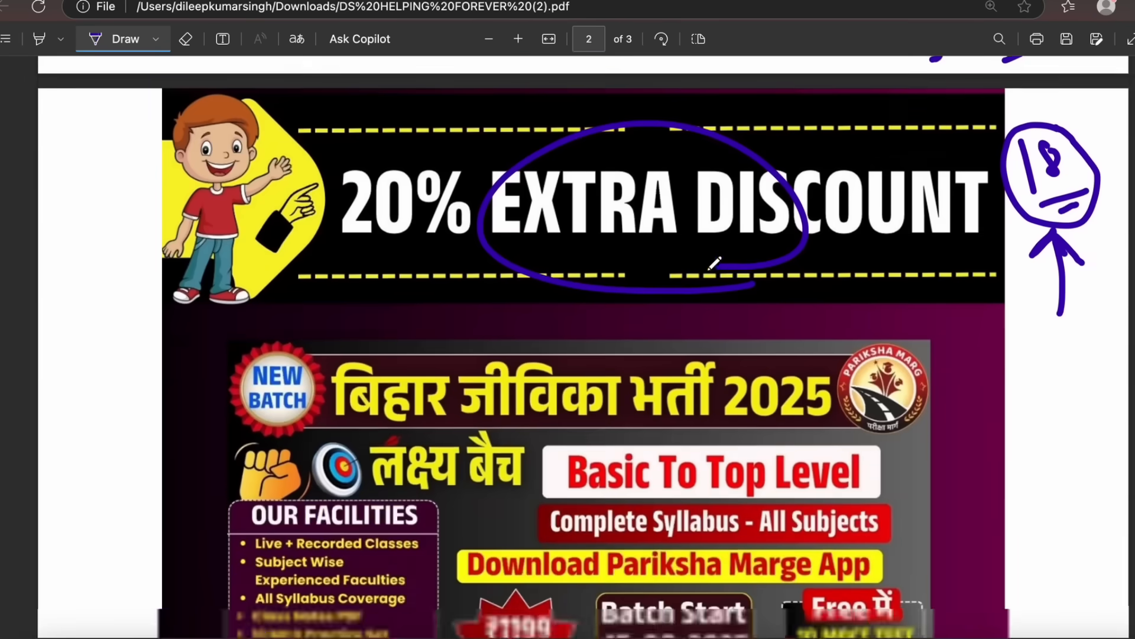
scroll(714, 264, down, 4)
mouse_move(1024, 106)
mouse_down()
mouse_move(1053, 346)
mouse_move(1032, 391)
mouse_up()
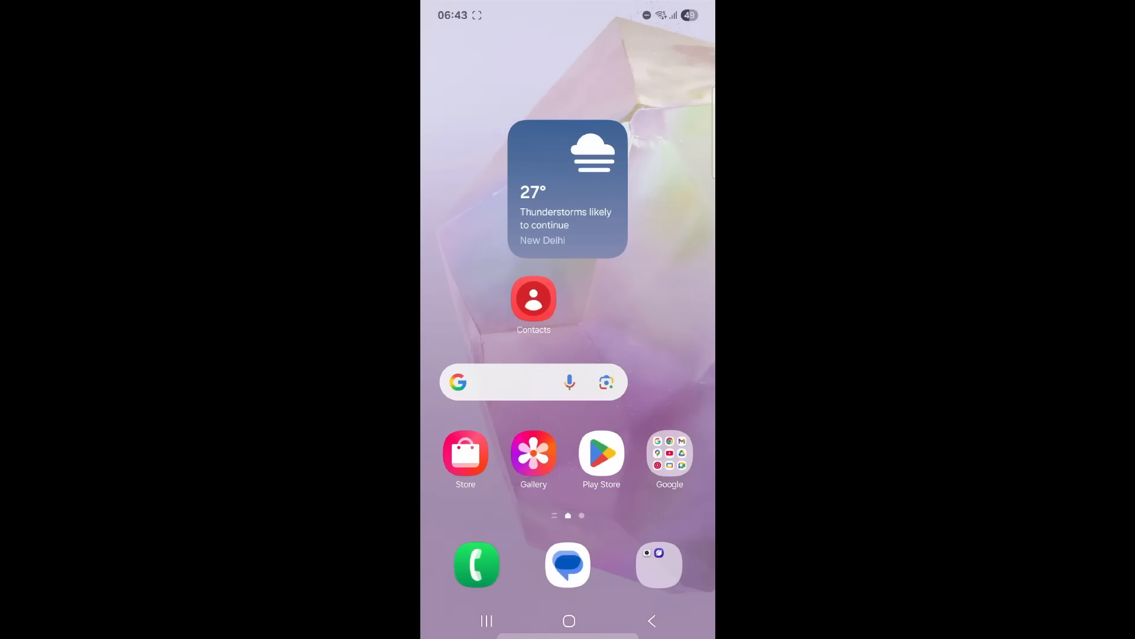
Open the Play Store and search for pariksha marg.
mouse_move(683, 331)
mouse_down()
mouse_move(643, 395)
mouse_move(663, 419)
mouse_up()
click(602, 453)
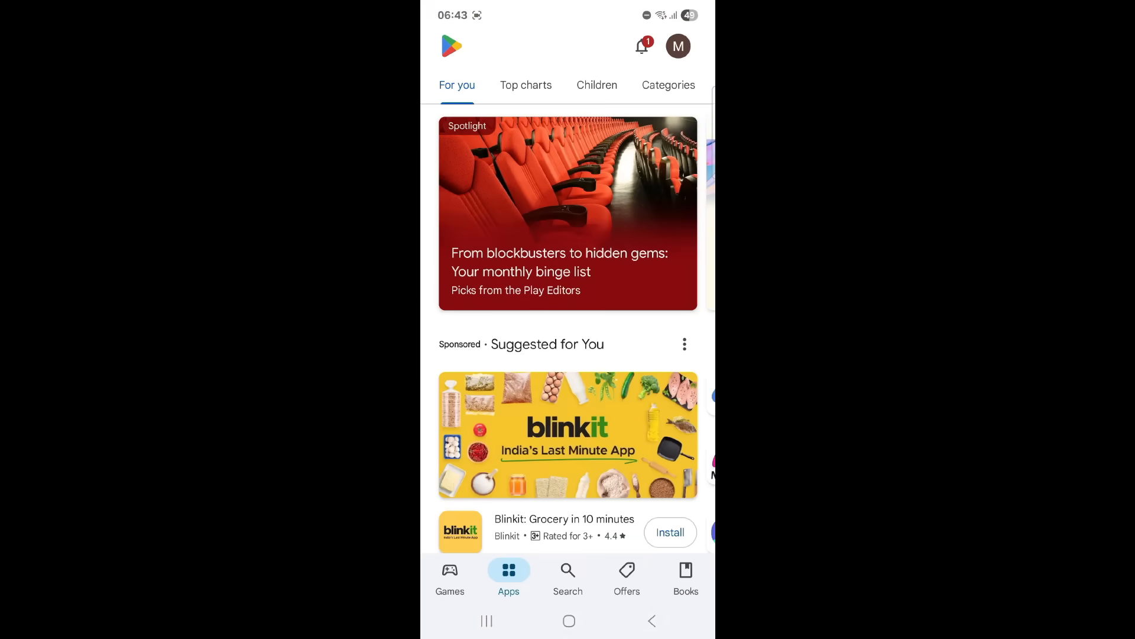
mouse_move(638, 473)
mouse_down()
mouse_move(571, 554)
mouse_move(605, 559)
mouse_up()
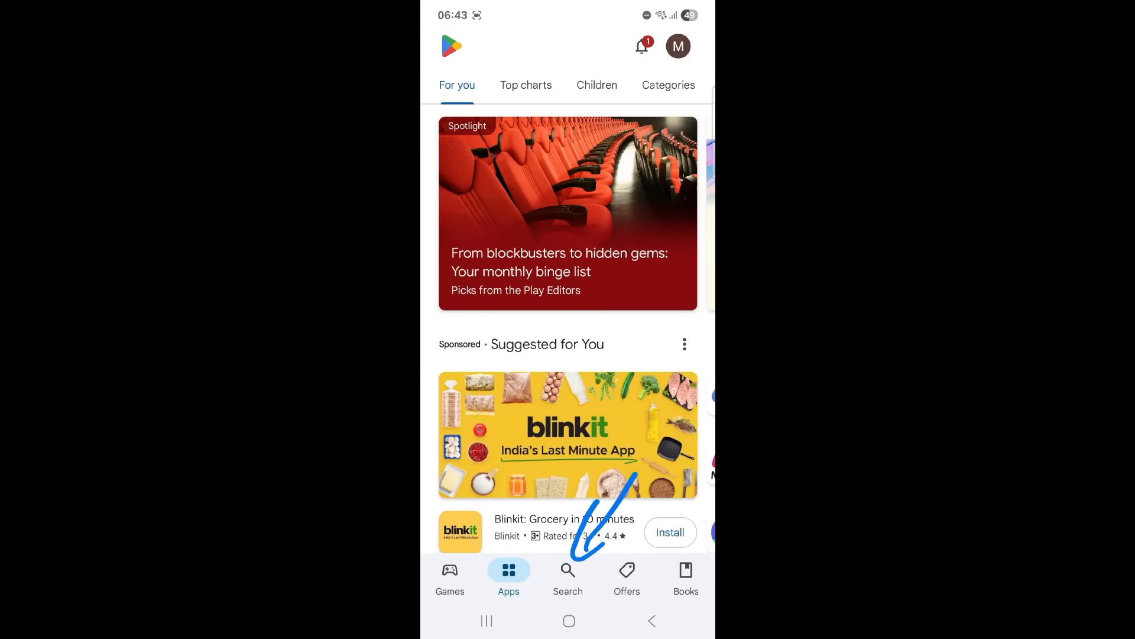
click(568, 574)
click(544, 46)
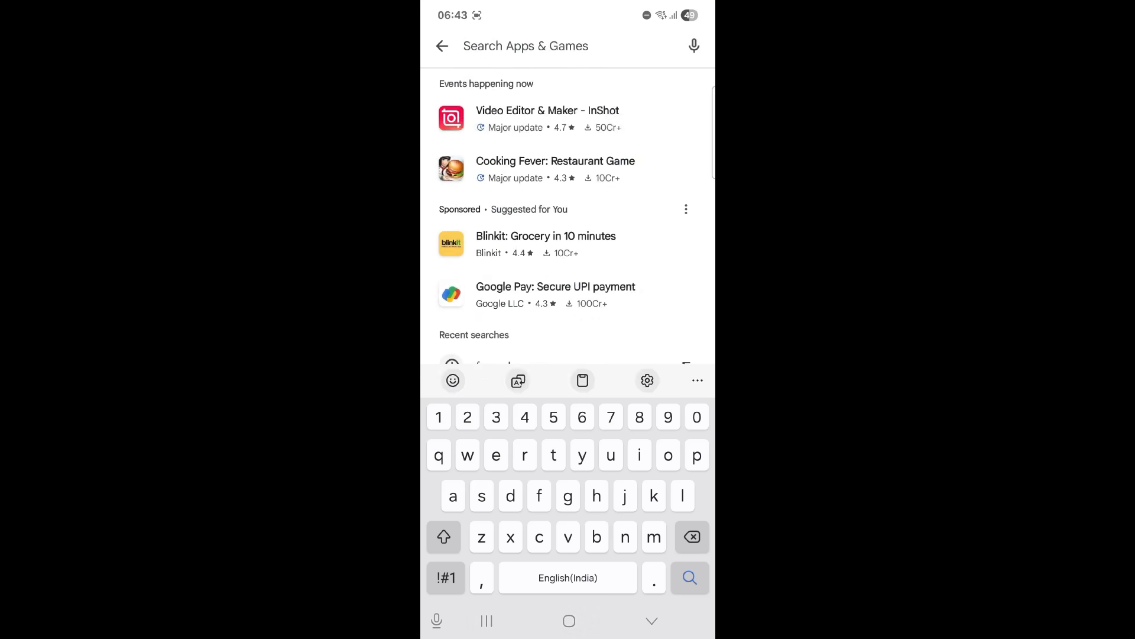
text(parik)
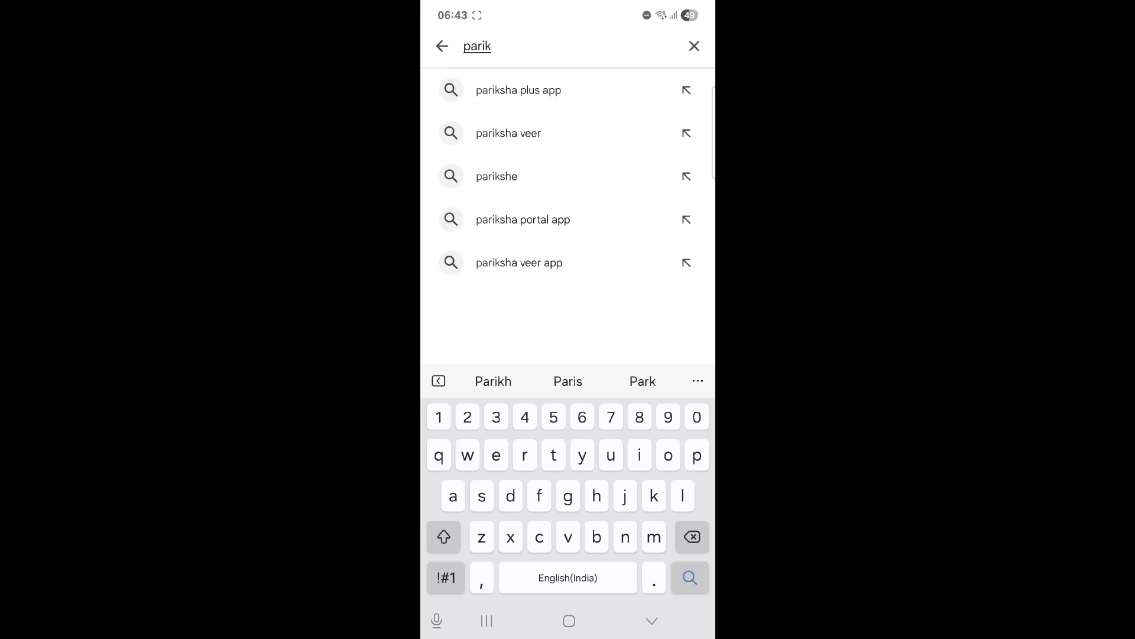
text(sha marg)
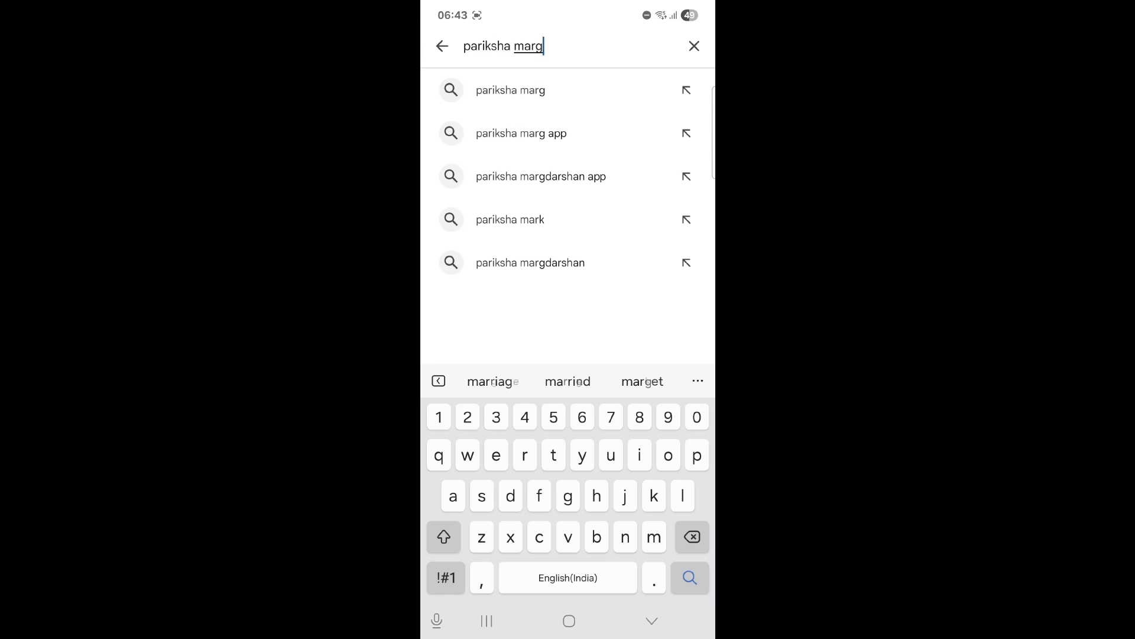
key(Return)
Install the Pariksha Marg app from its store page and open it.
click(520, 101)
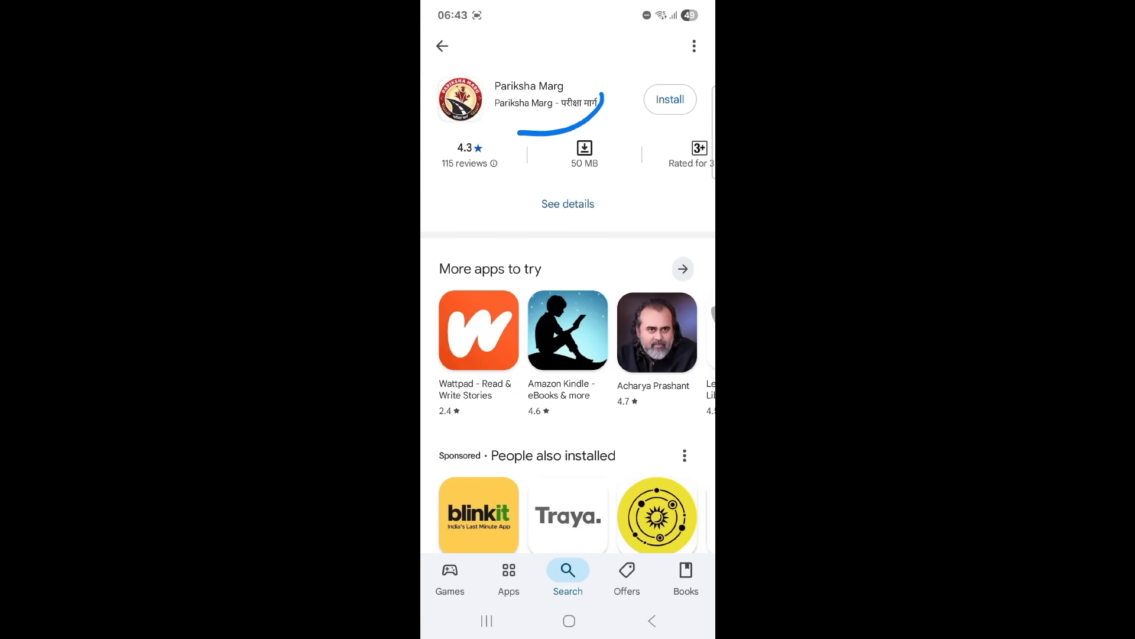
click(670, 99)
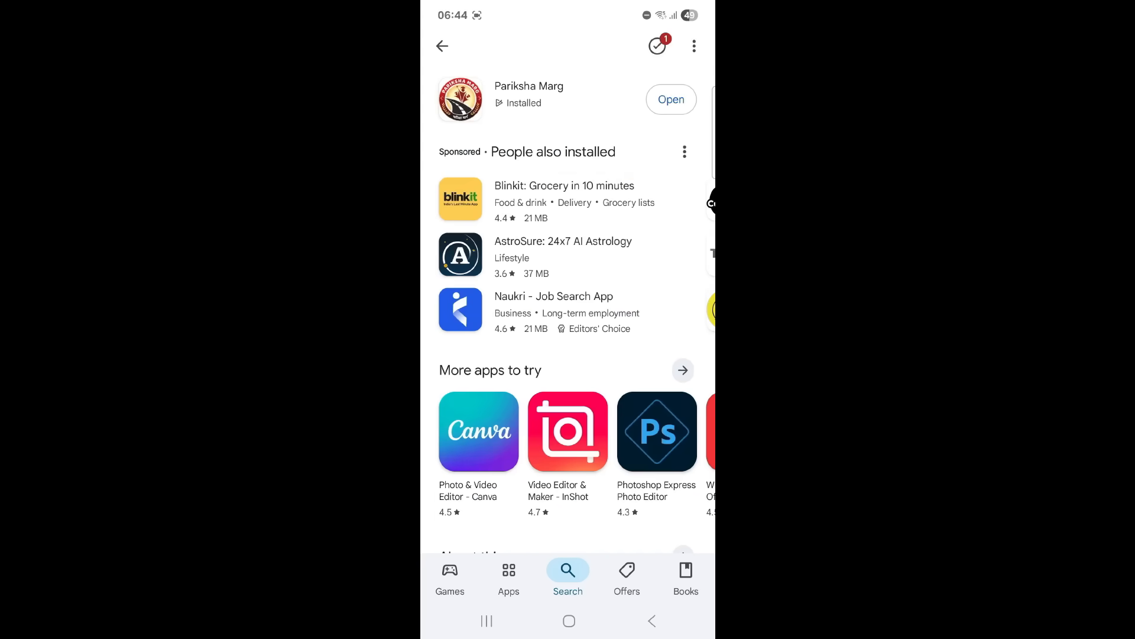
click(671, 99)
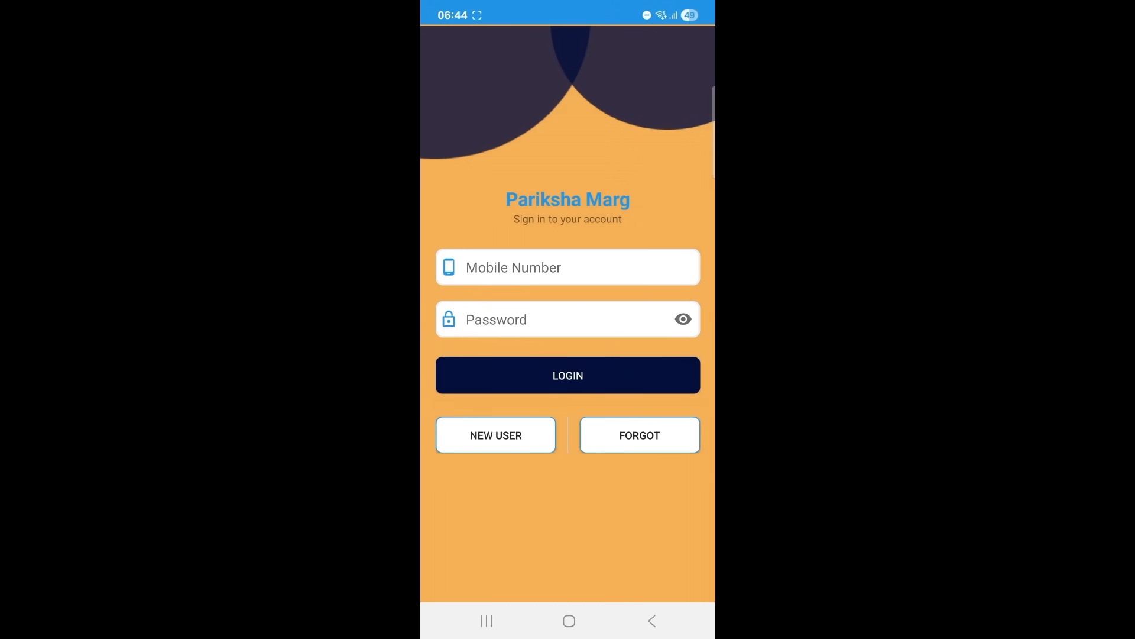
Start a new user sign-up, allow the app's notifications and dismiss the stream caution.
click(495, 435)
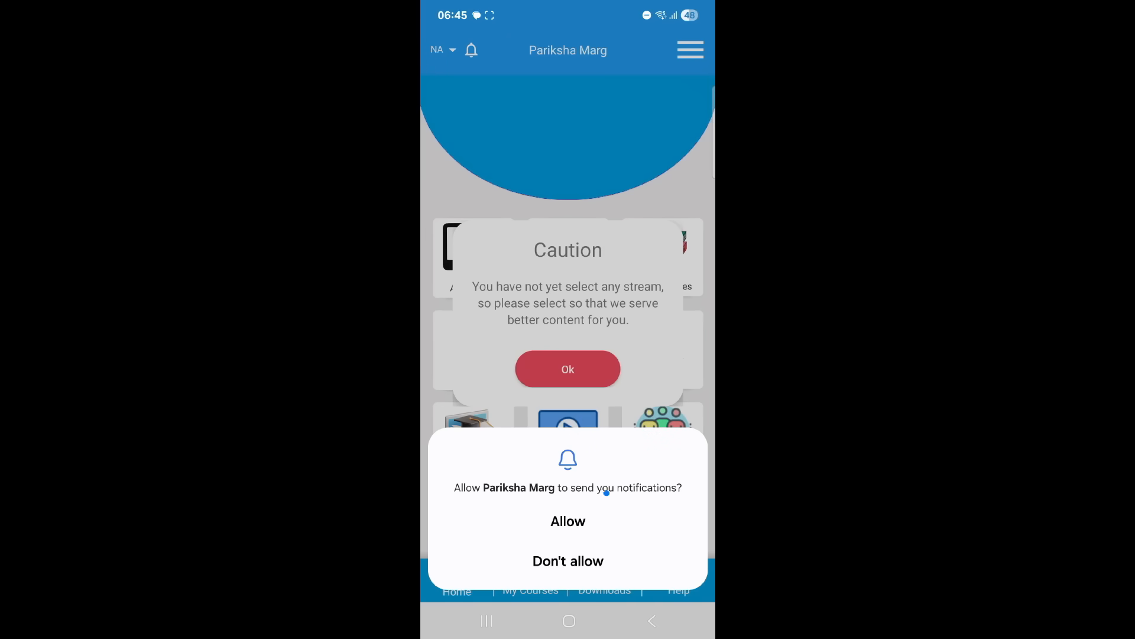
click(568, 520)
click(568, 369)
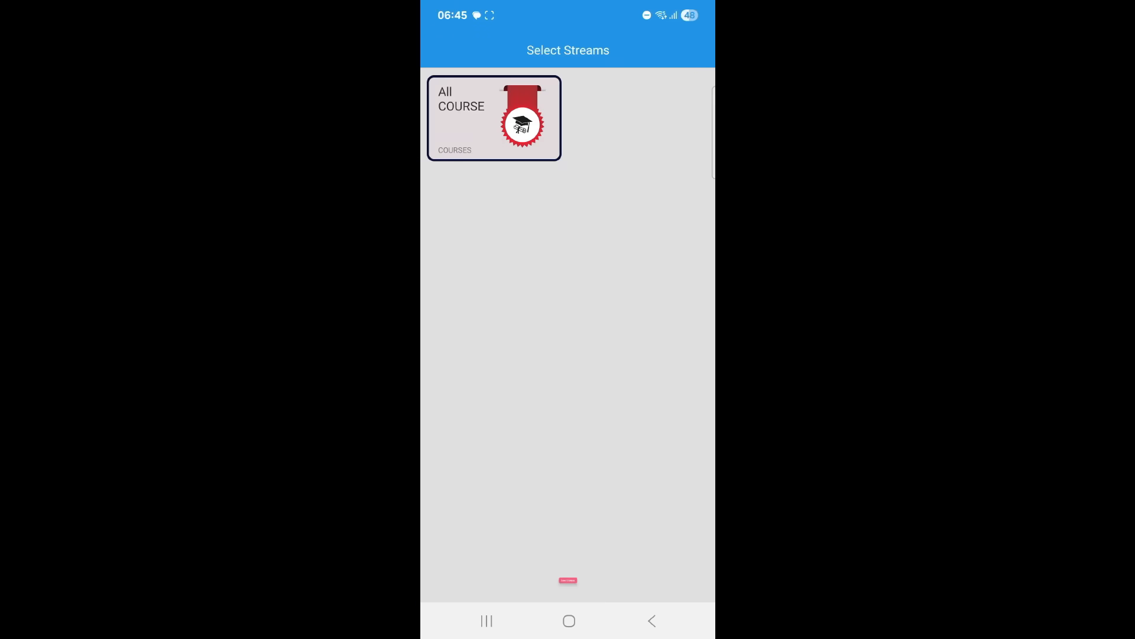
Select the All Course stream and open All Courses.
click(567, 580)
click(662, 352)
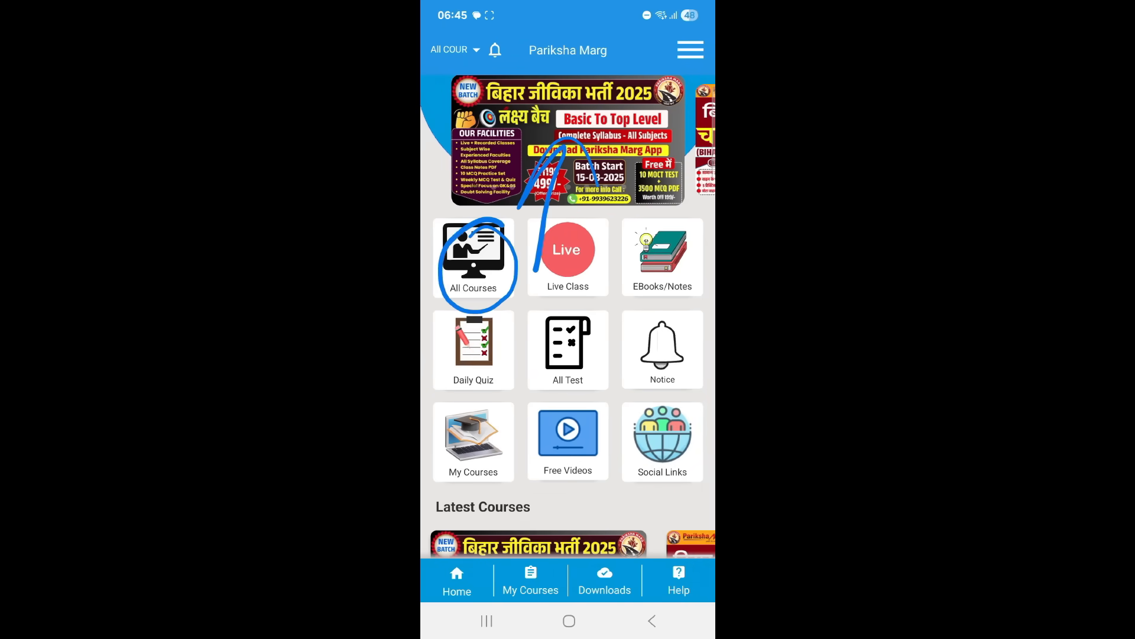
click(473, 260)
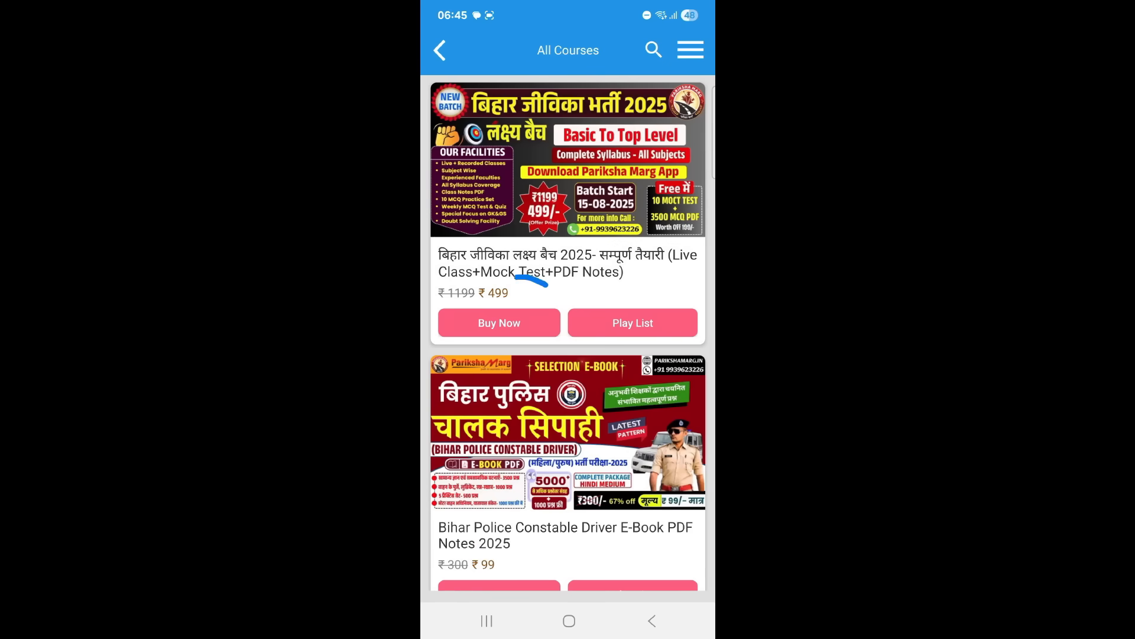
Buy the Bihar Jeevika Lakshya batch 2025 course at ₹499 for 3 months.
click(499, 323)
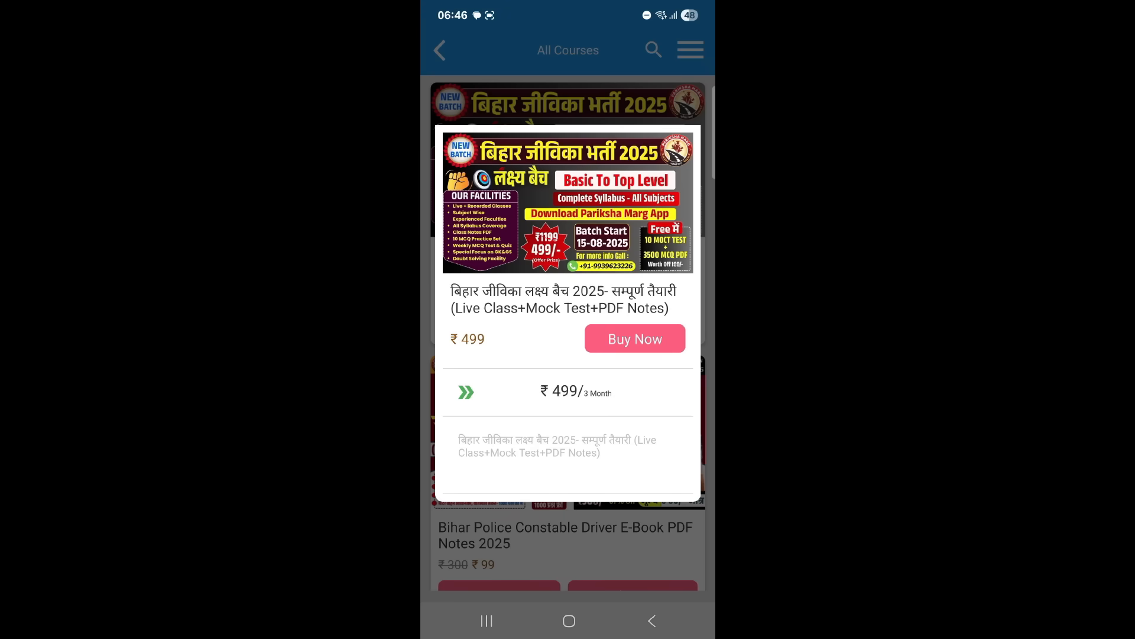
click(635, 338)
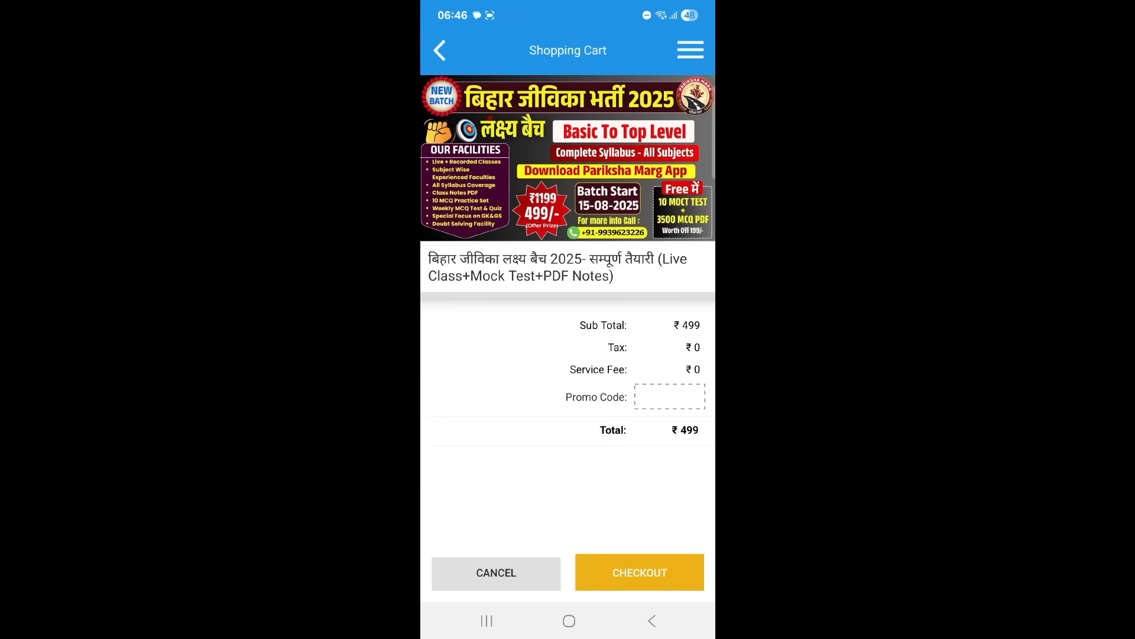
Apply the promo code ds20 to the shopping cart.
click(670, 396)
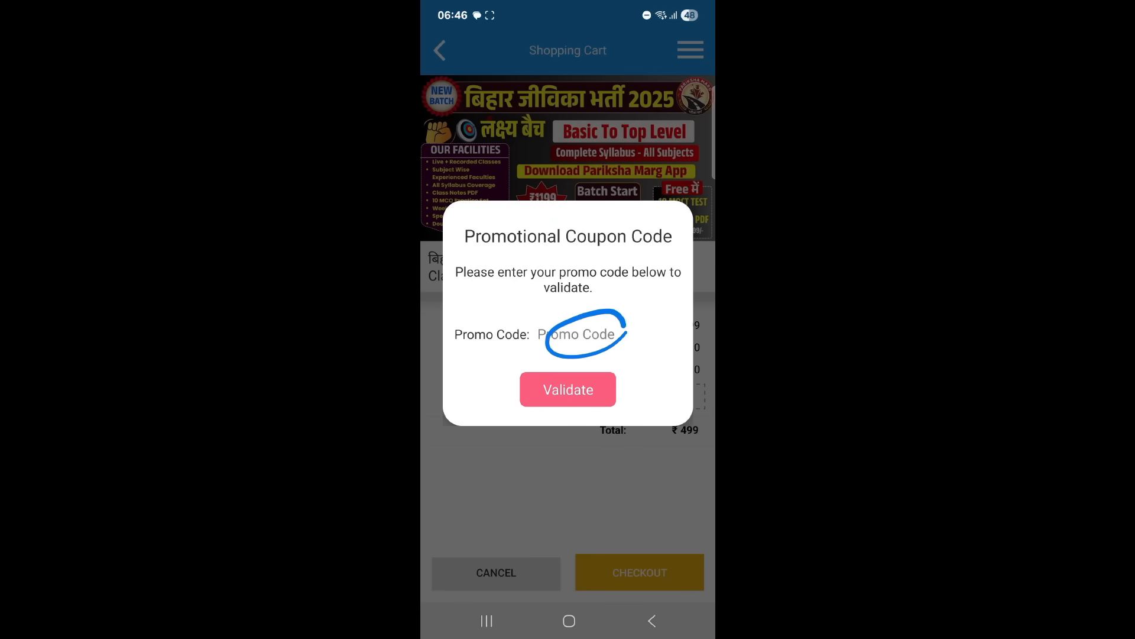
click(607, 335)
text(ds20)
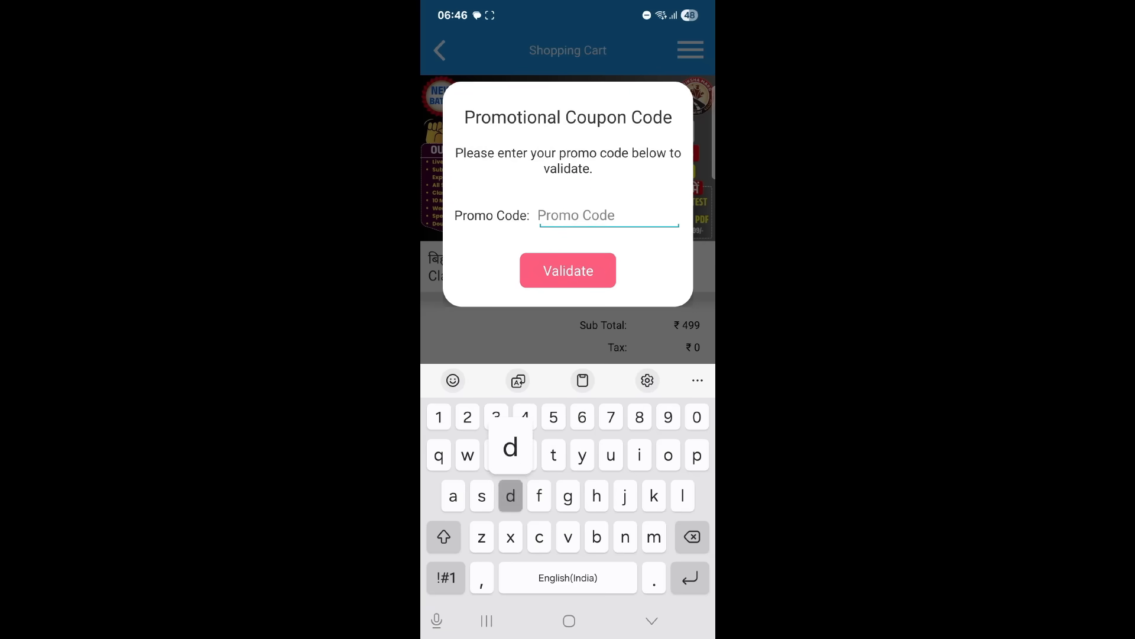
click(567, 270)
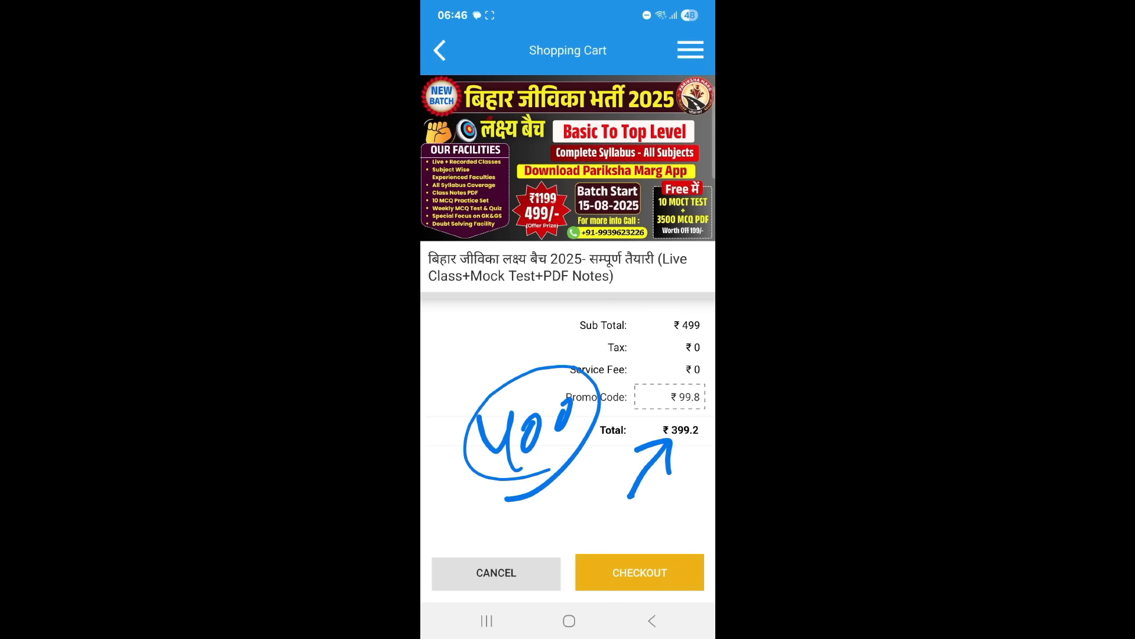
Proceed to checkout to reach the payment options.
click(639, 573)
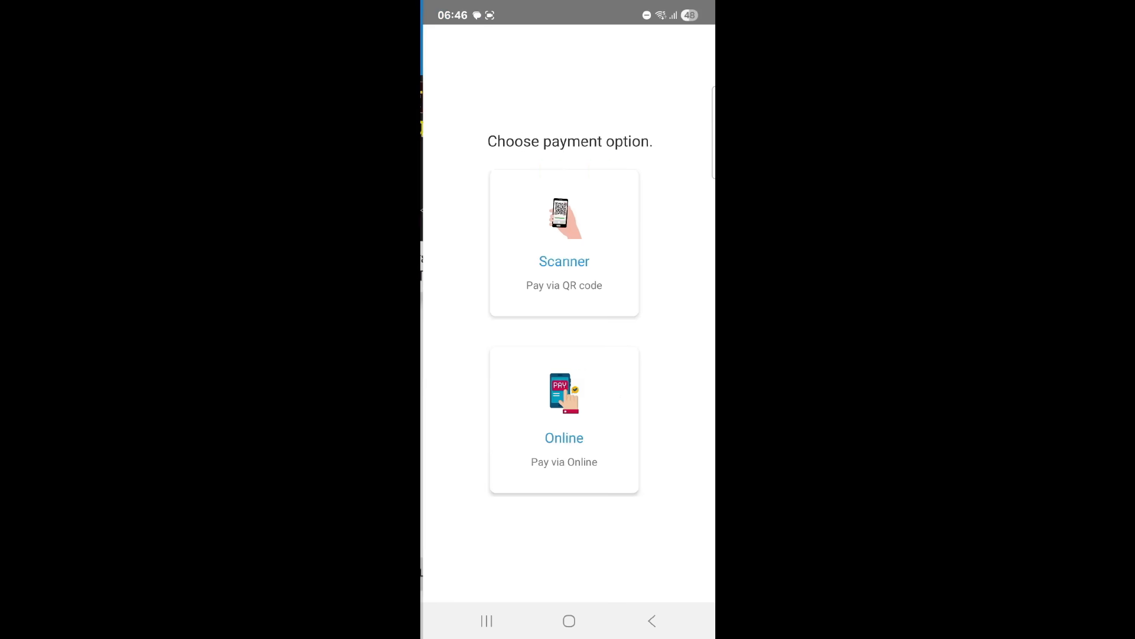
drag(460, 223, 544, 188)
drag(455, 405, 540, 368)
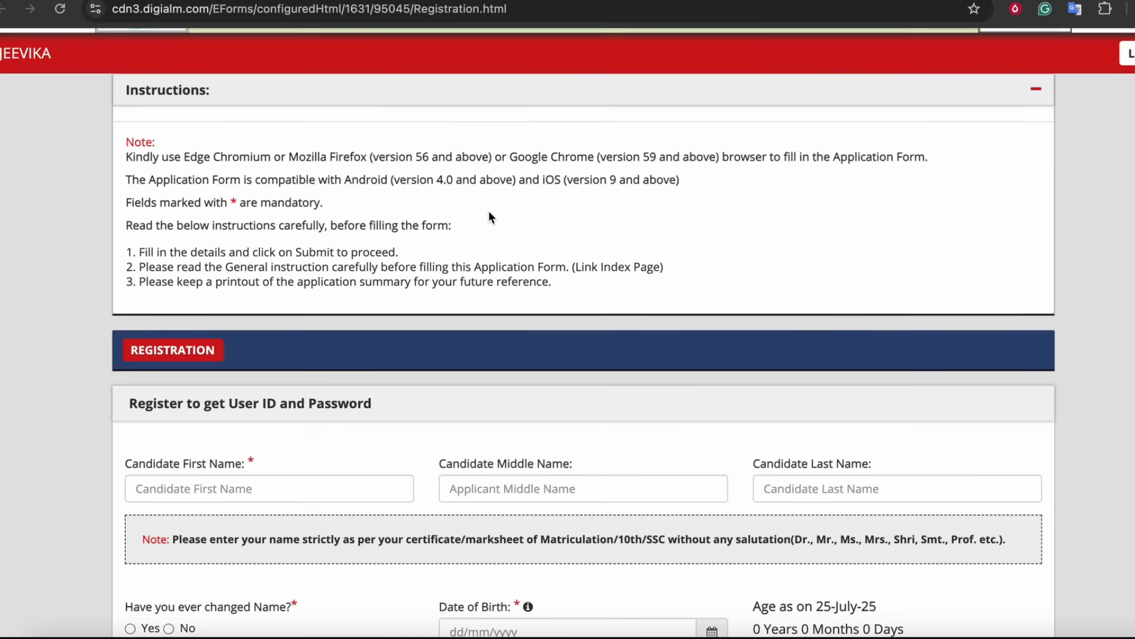
Read the instructions on the Jeevika registration page and scroll to the registration form.
scroll(489, 211, up, 3)
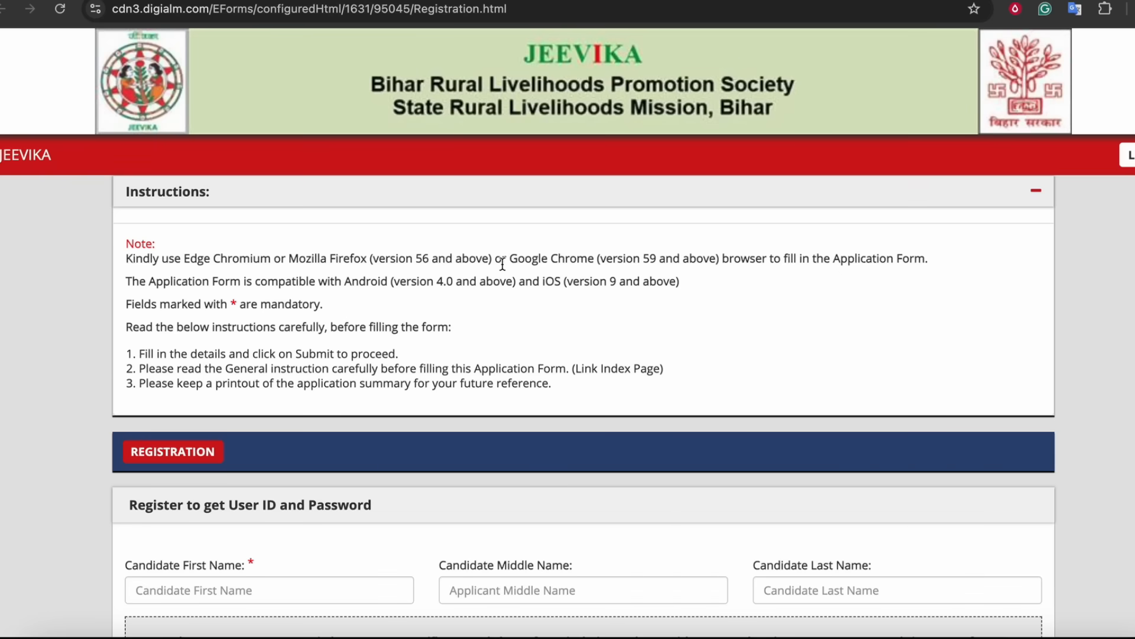
drag(532, 285, 612, 282)
click(599, 284)
scroll(598, 287, down, 1)
scroll(598, 285, down, 6)
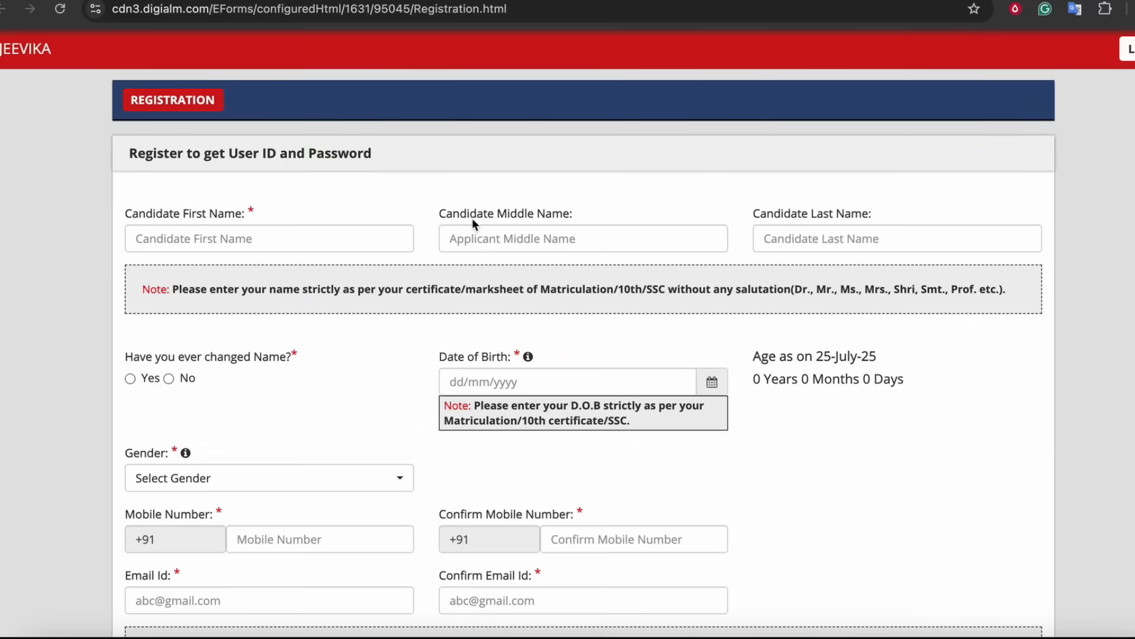
scroll(411, 210, down, 1)
Examine the candidate name, name-change and date-of-birth fields of the registration form.
drag(134, 190, 268, 188)
drag(466, 189, 535, 189)
drag(767, 191, 868, 191)
click(248, 189)
scroll(292, 207, down, 2)
drag(154, 245, 255, 245)
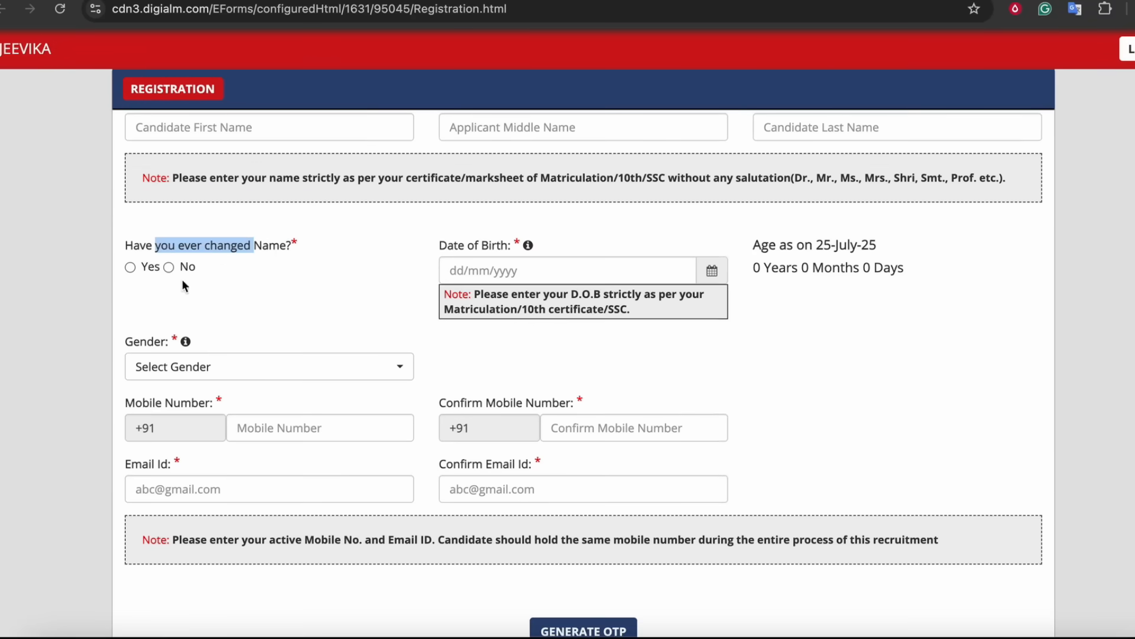
drag(463, 246, 520, 246)
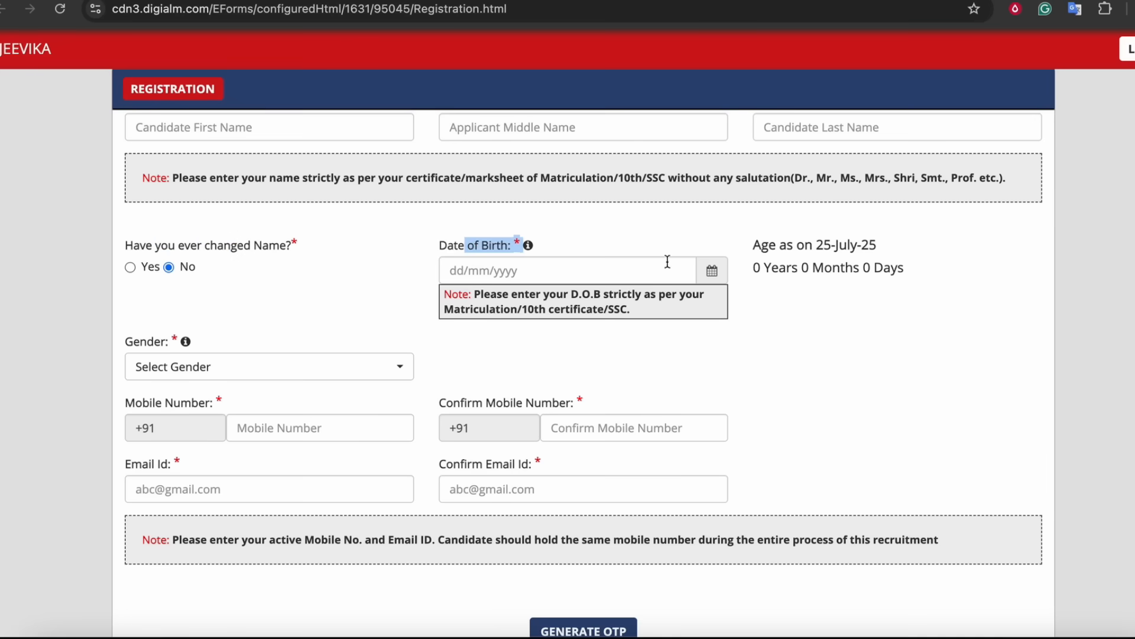
Pick the candidate's date of birth from the calendar by choosing the year, month and day.
click(712, 270)
click(542, 307)
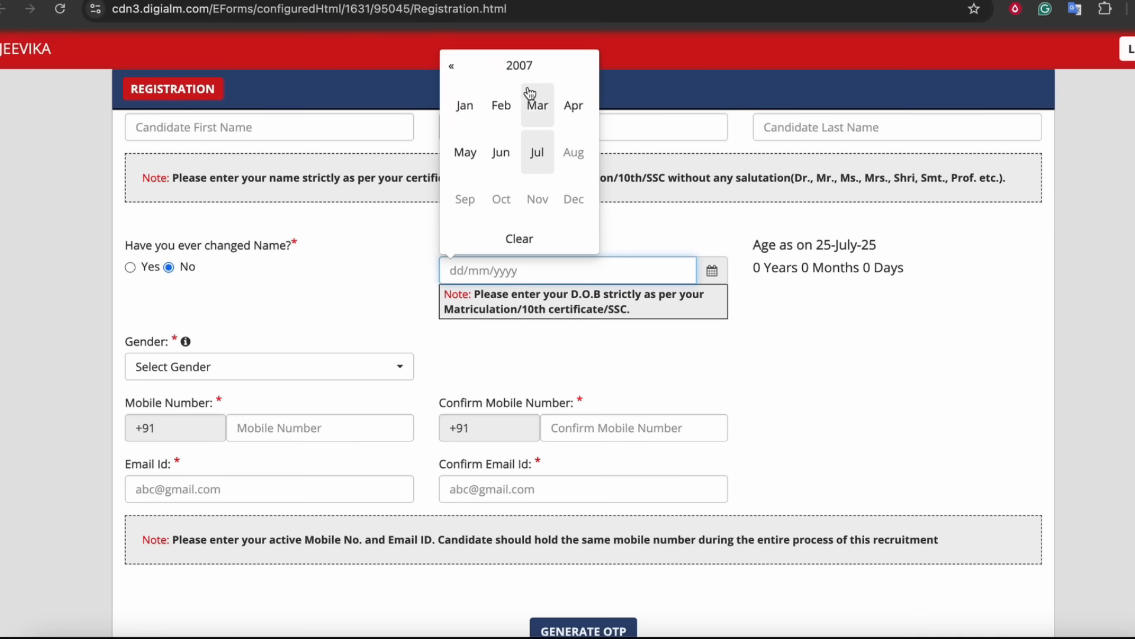
click(519, 65)
click(501, 105)
click(534, 152)
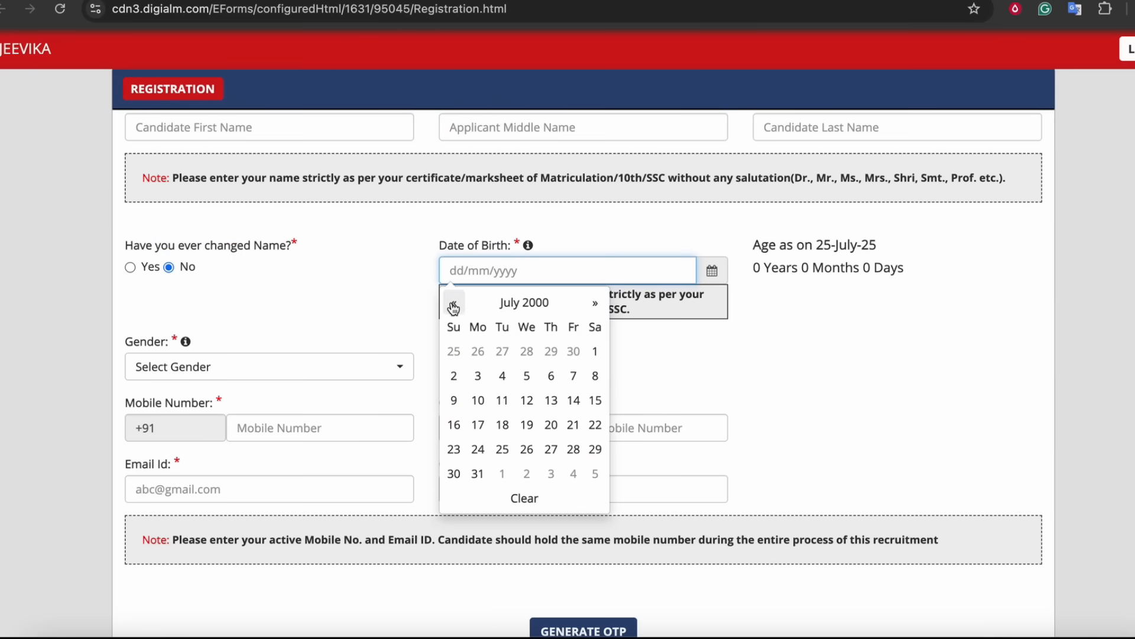
click(592, 353)
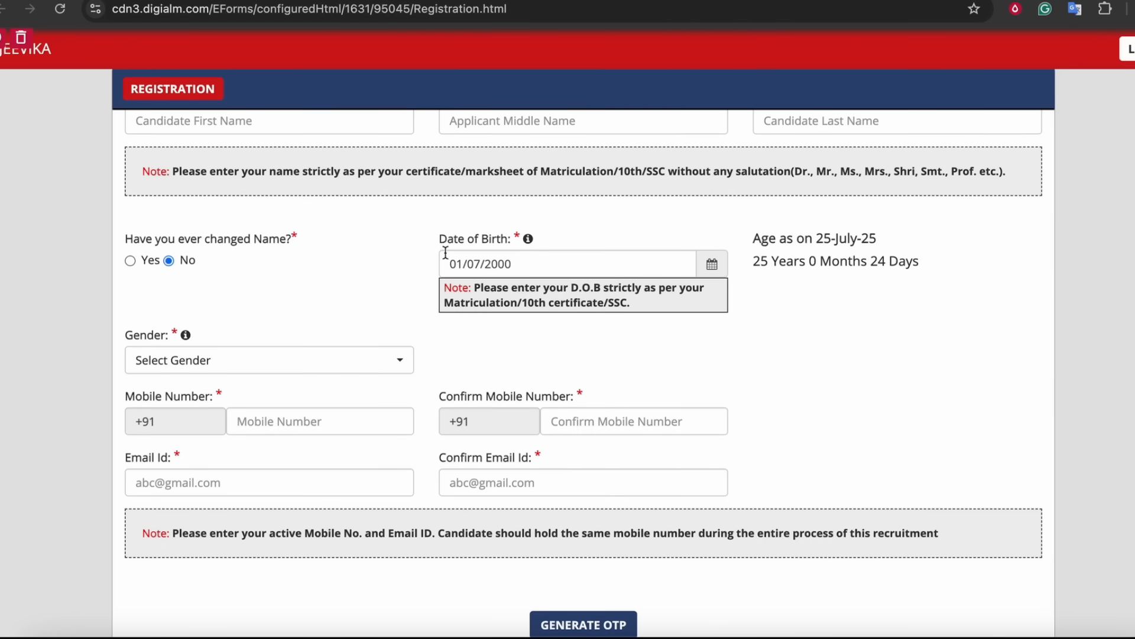
Select Male as the gender in the registration form.
scroll(446, 254, down, 1)
click(204, 333)
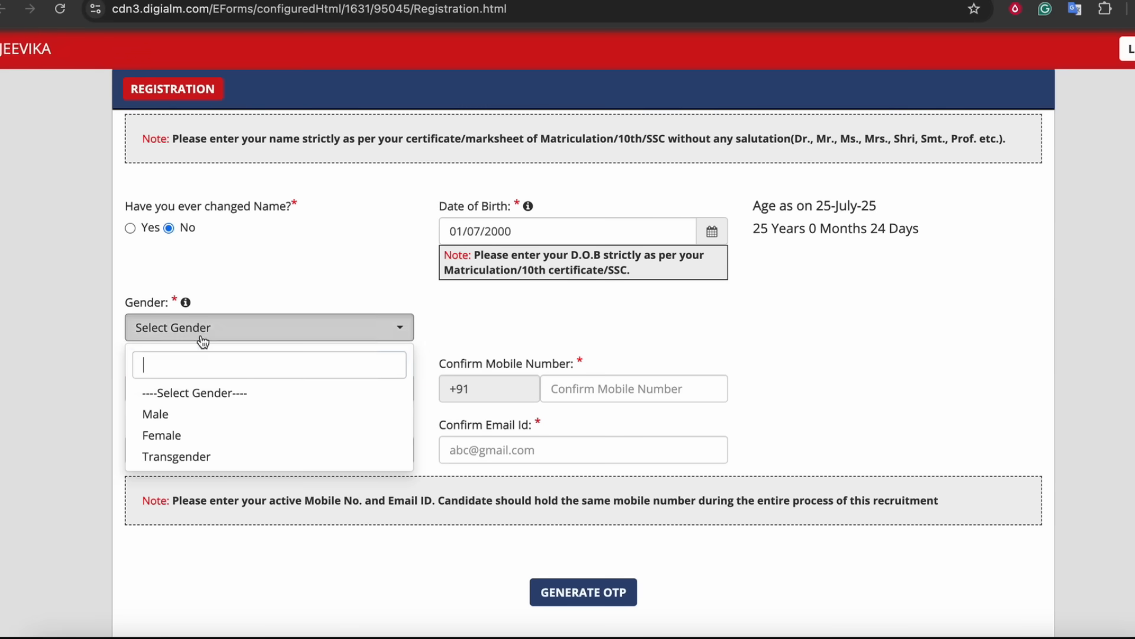
click(160, 414)
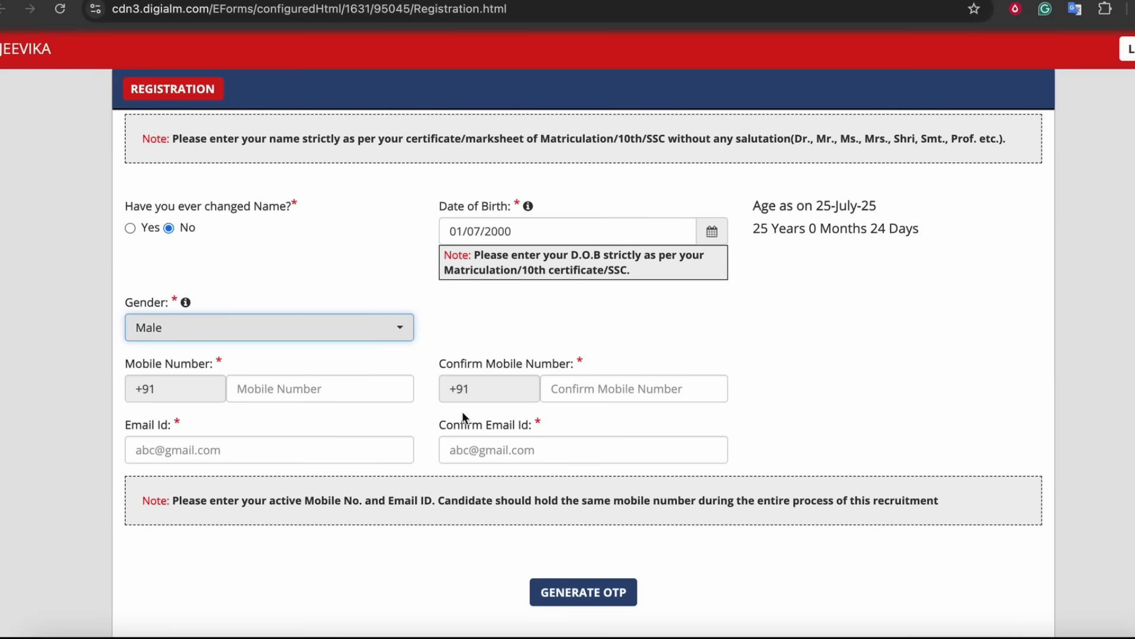
Fill in the mobile number and e-mail address fields together with their confirmation fields.
click(285, 393)
click(607, 392)
scroll(422, 382, down, 2)
click(204, 330)
click(476, 329)
scroll(583, 335, down, 2)
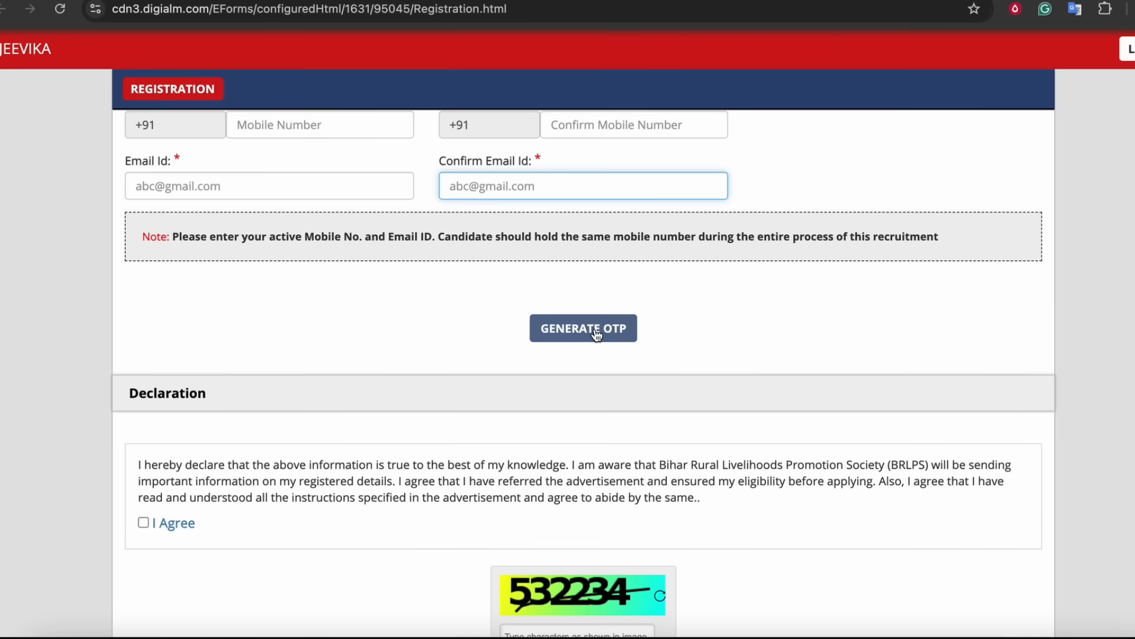
Agree to the declaration and enter the captcha characters shown in the image.
scroll(594, 334, down, 1)
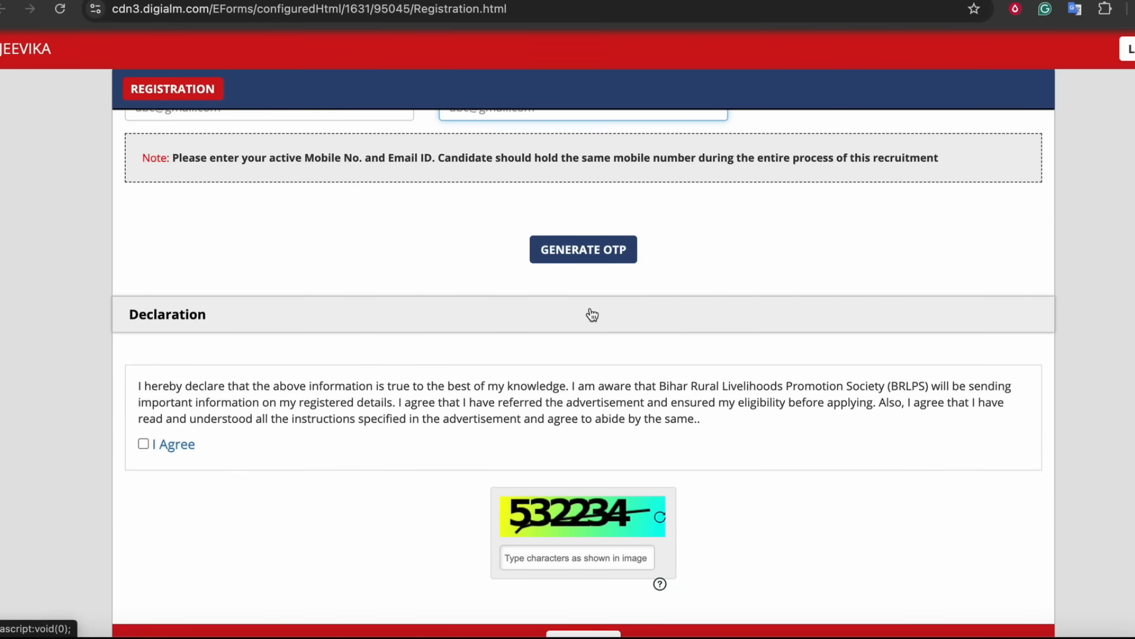
scroll(588, 313, down, 1)
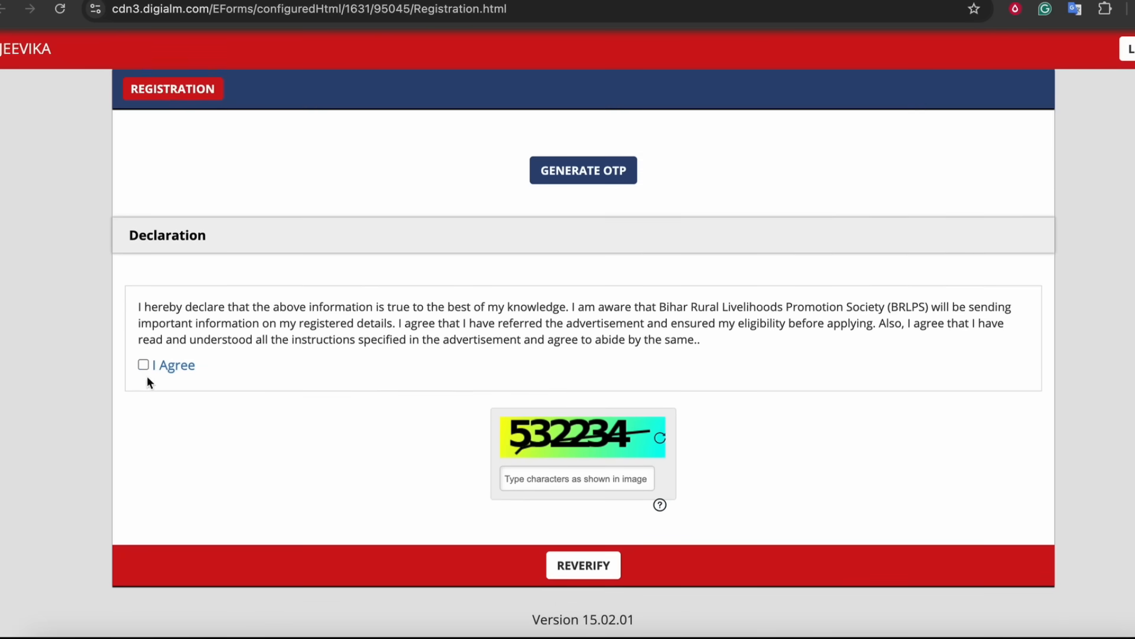
click(547, 484)
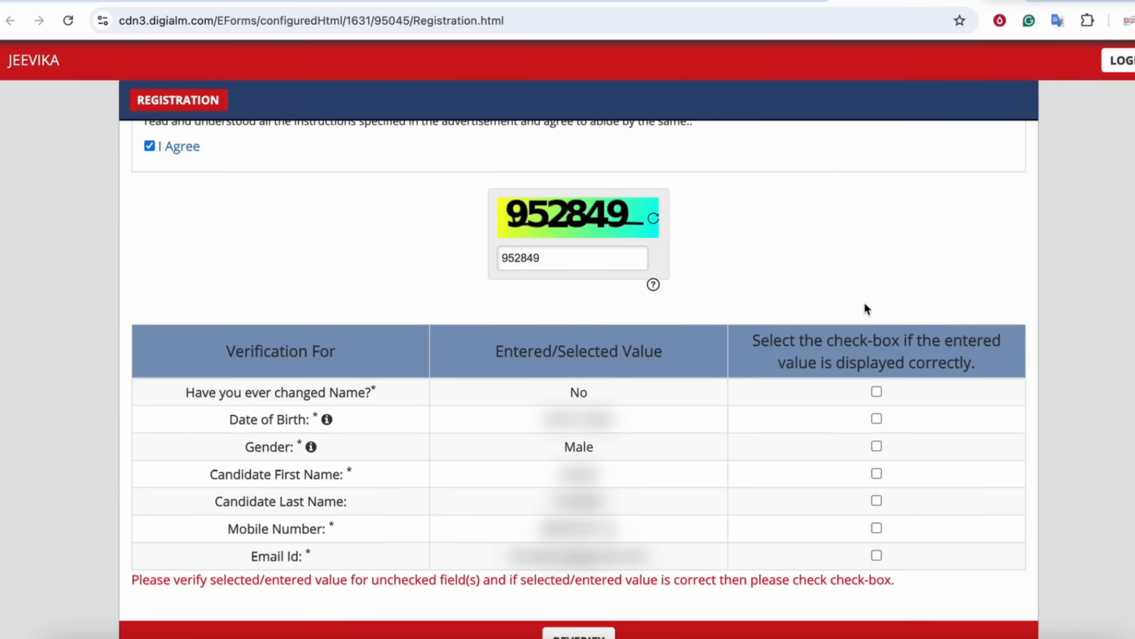
scroll(548, 358, down, 2)
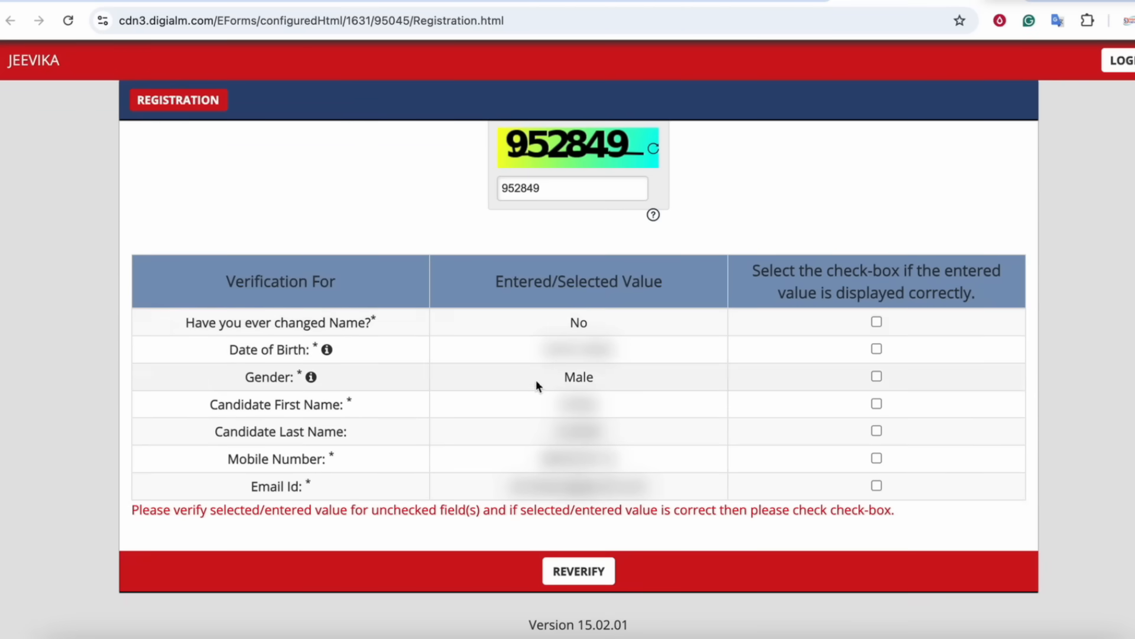
Tick every row of the verification table to confirm the entered values and submit the registration.
click(877, 323)
click(877, 349)
click(877, 376)
click(878, 404)
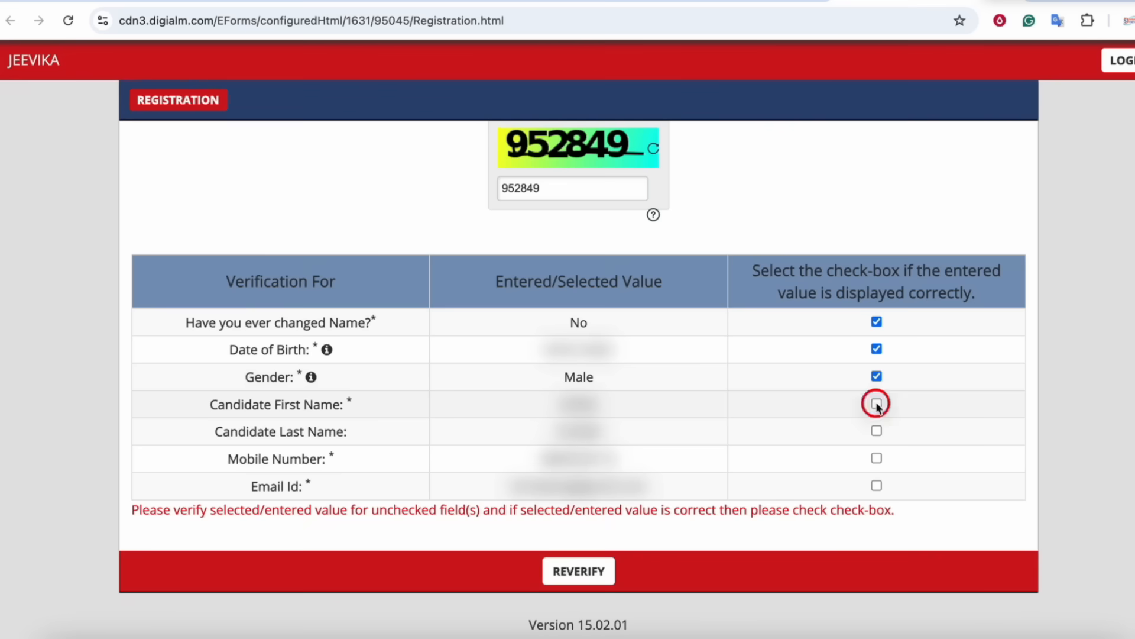
click(877, 430)
click(877, 458)
click(876, 485)
click(585, 583)
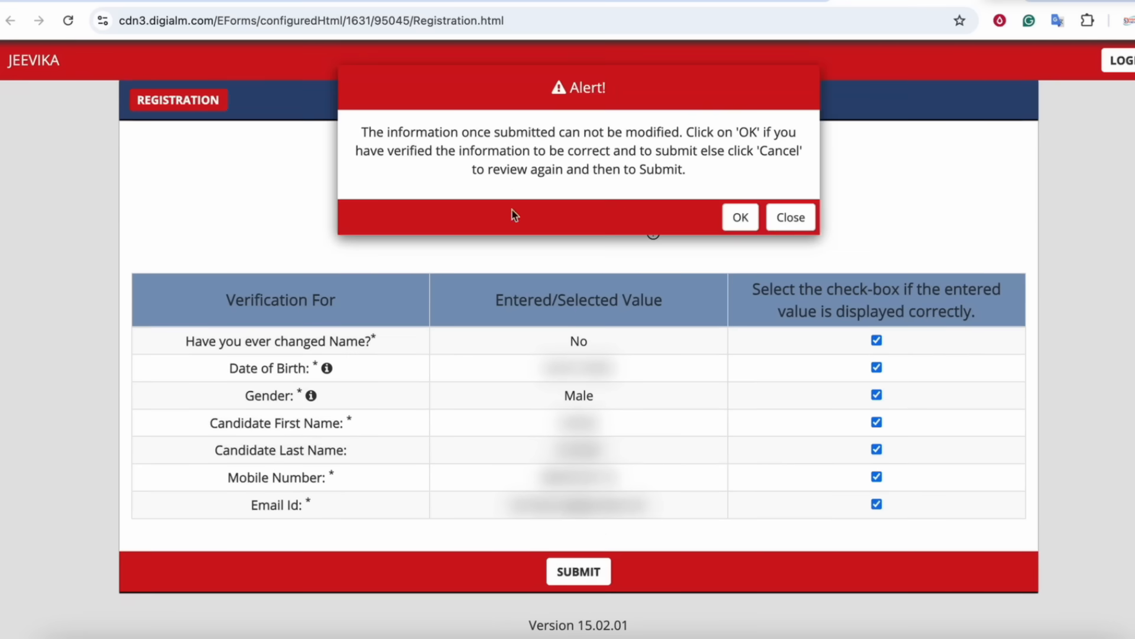
click(739, 216)
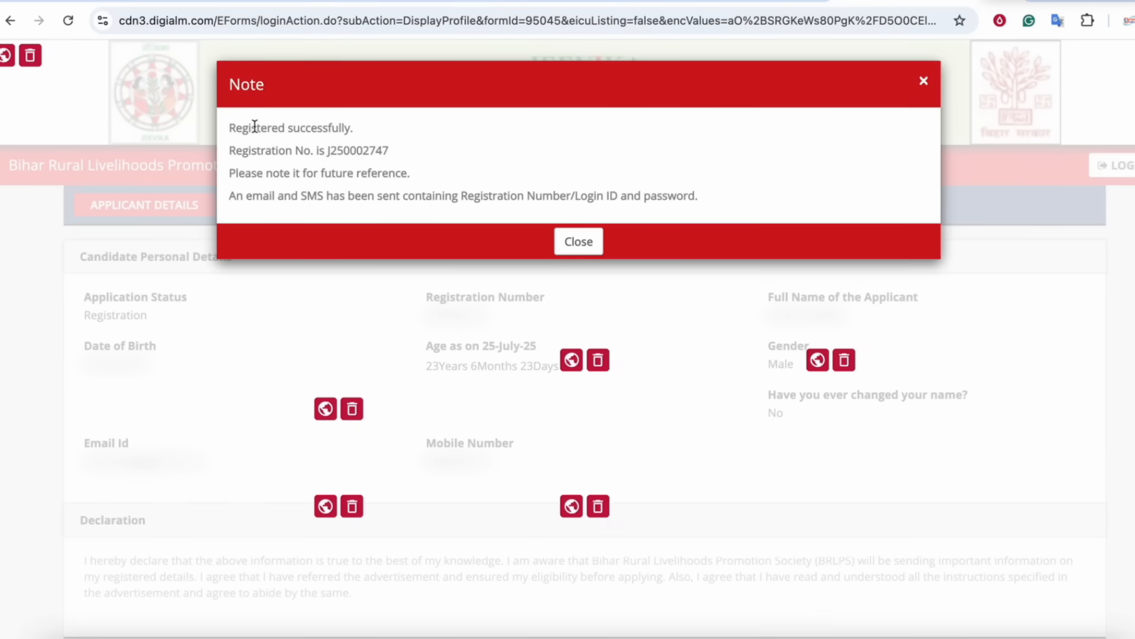
Note the registration number in the success message and close it.
drag(306, 149, 349, 153)
click(350, 153)
click(577, 238)
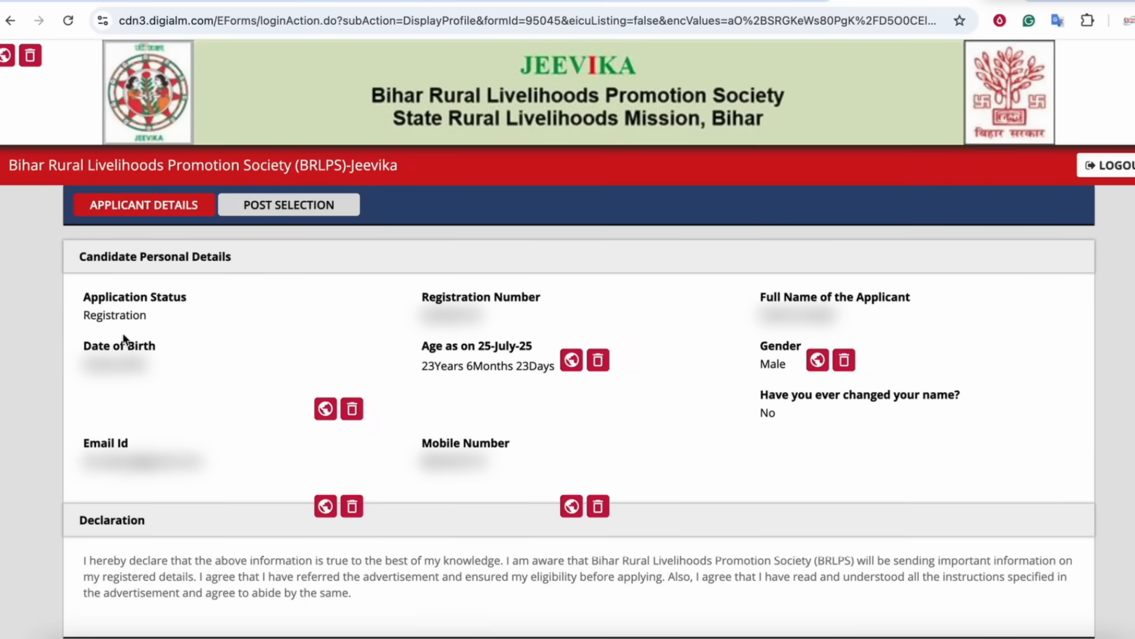
mouse_move(217, 216)
mouse_down()
mouse_move(304, 159)
mouse_move(254, 226)
mouse_up()
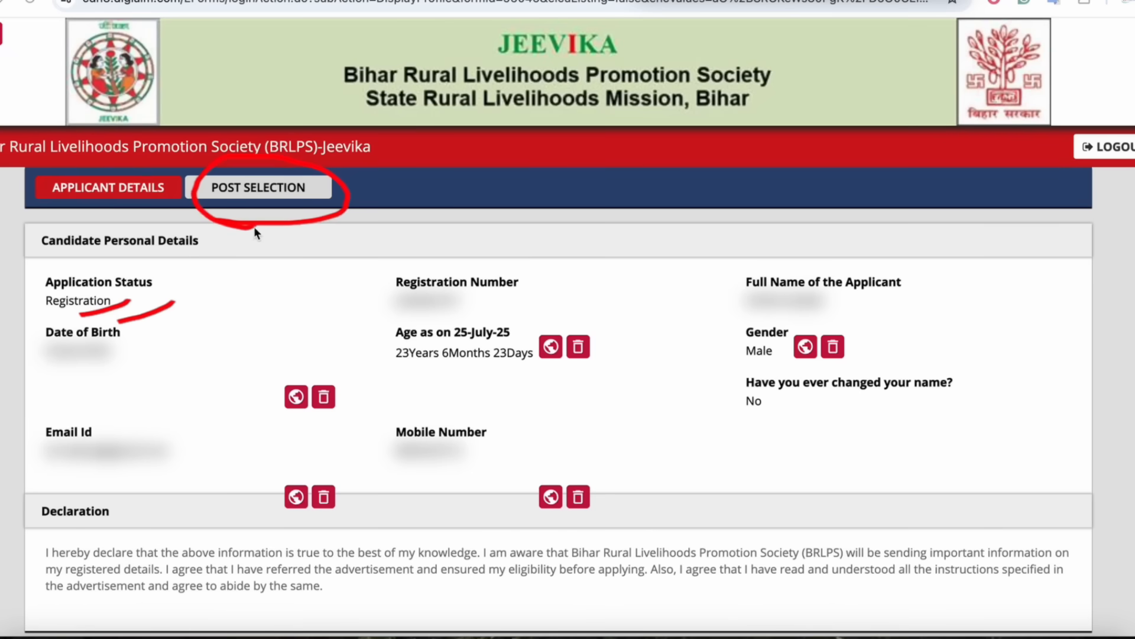
drag(269, 286, 235, 259)
drag(496, 210, 430, 208)
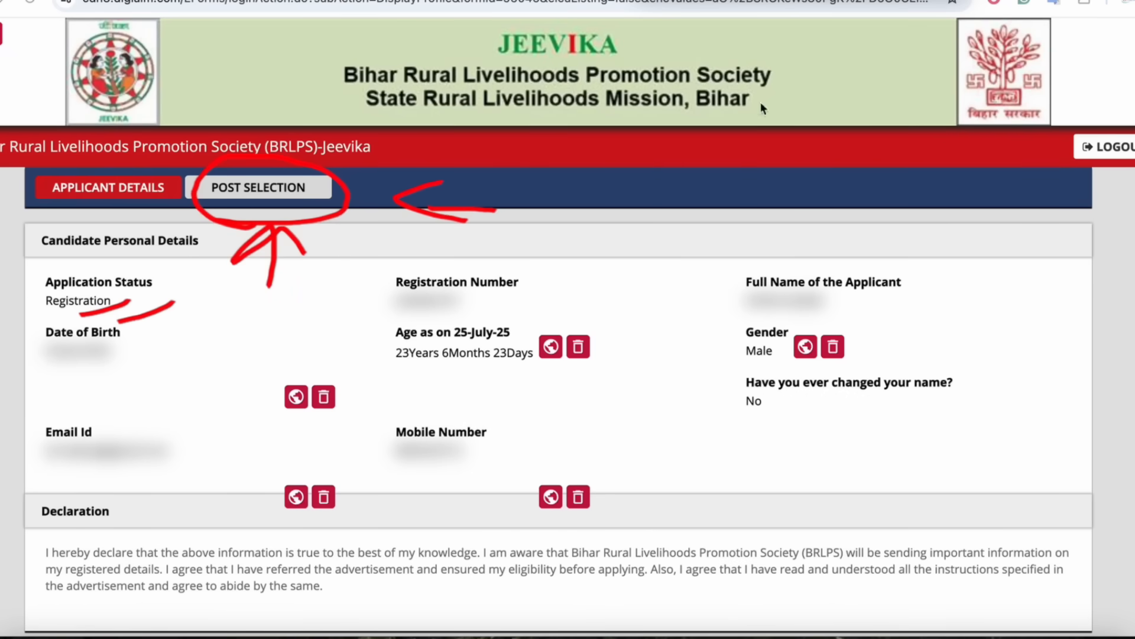
key(Escape)
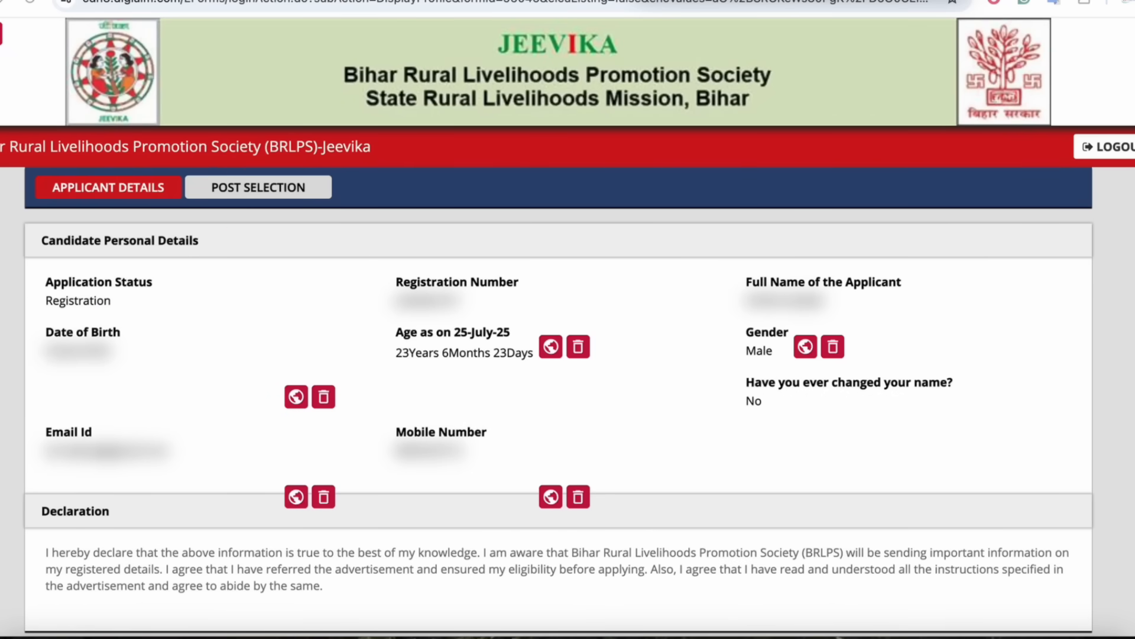
Open the Post Selection section and start applying for a post.
click(259, 189)
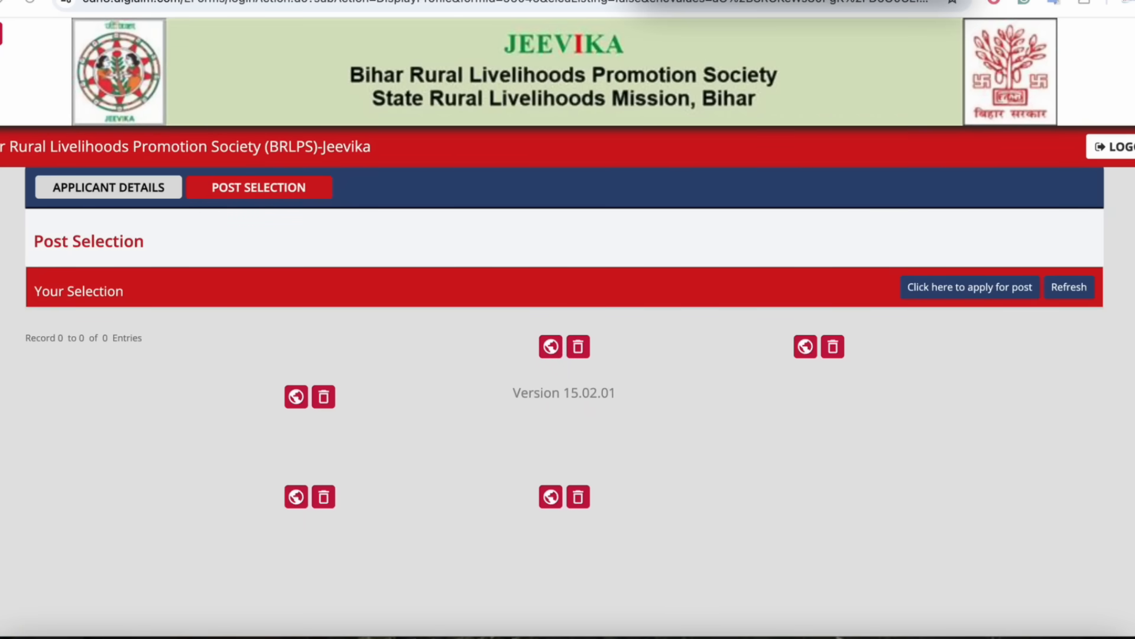
mouse_move(994, 230)
mouse_down()
mouse_move(980, 324)
mouse_move(935, 225)
mouse_up()
mouse_move(985, 398)
mouse_down()
mouse_move(980, 328)
mouse_move(926, 377)
mouse_up()
drag(982, 327, 1022, 371)
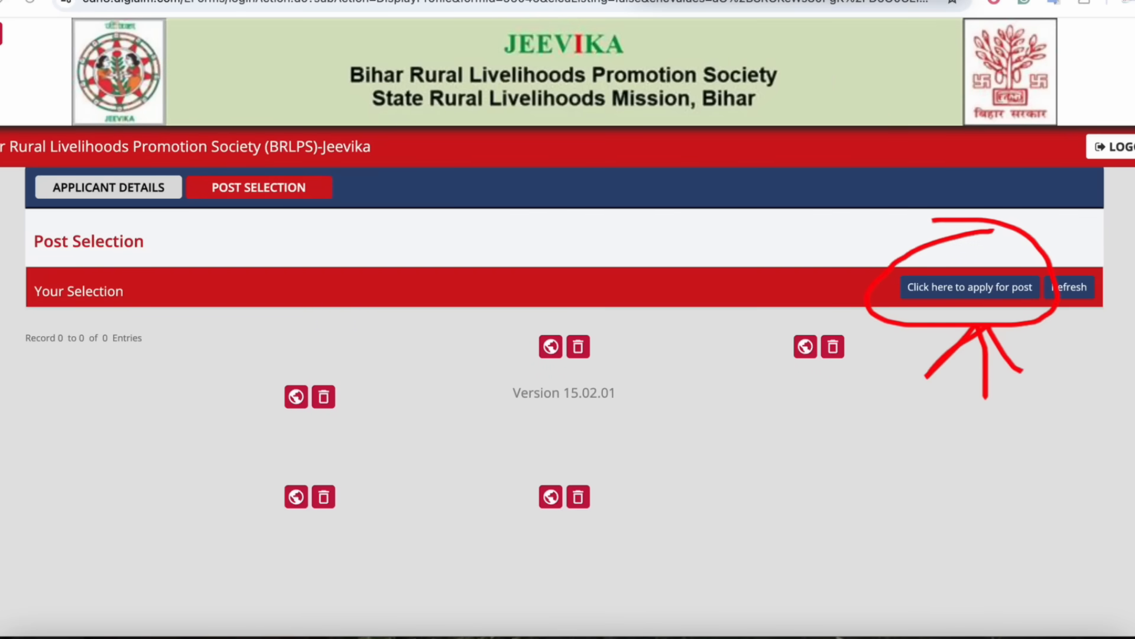
click(988, 292)
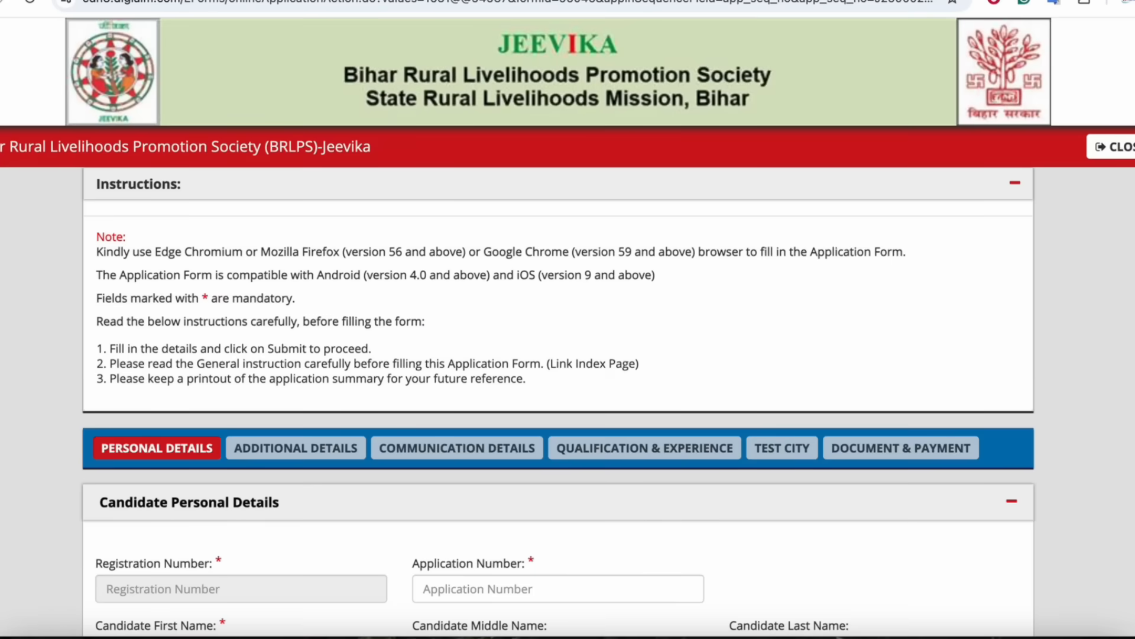
Examine the application form's section tabs and the prefilled candidate personal details.
mouse_move(348, 432)
mouse_down()
mouse_move(306, 466)
mouse_move(287, 434)
mouse_up()
mouse_move(461, 422)
mouse_down()
mouse_move(494, 451)
mouse_move(422, 414)
mouse_up()
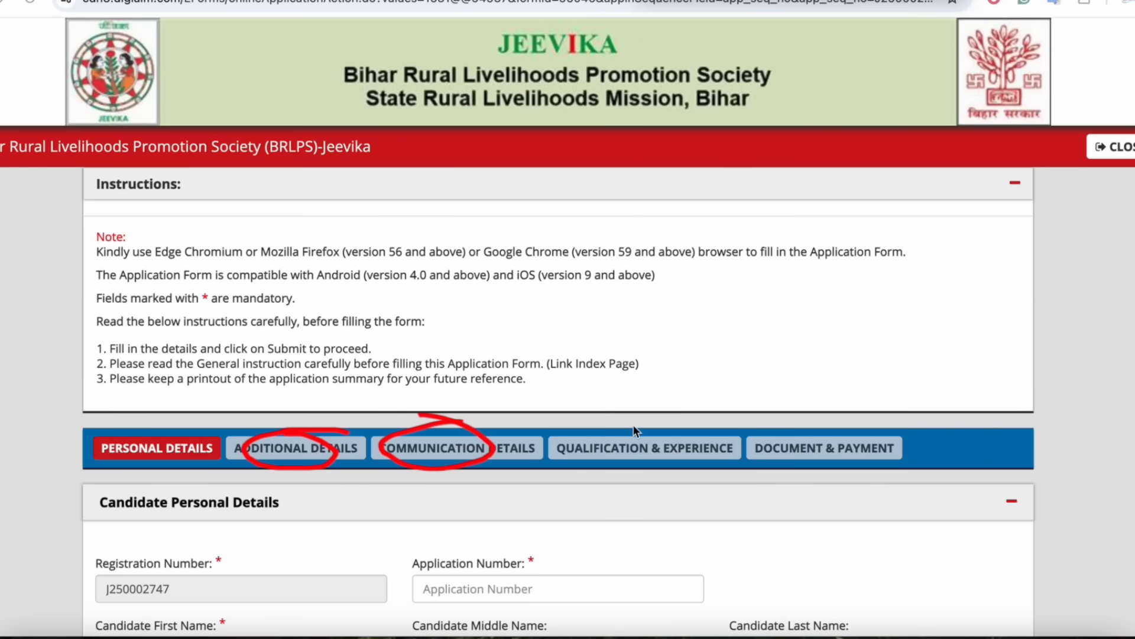
drag(634, 425, 700, 448)
mouse_move(764, 470)
mouse_down()
mouse_move(854, 429)
mouse_move(814, 479)
mouse_up()
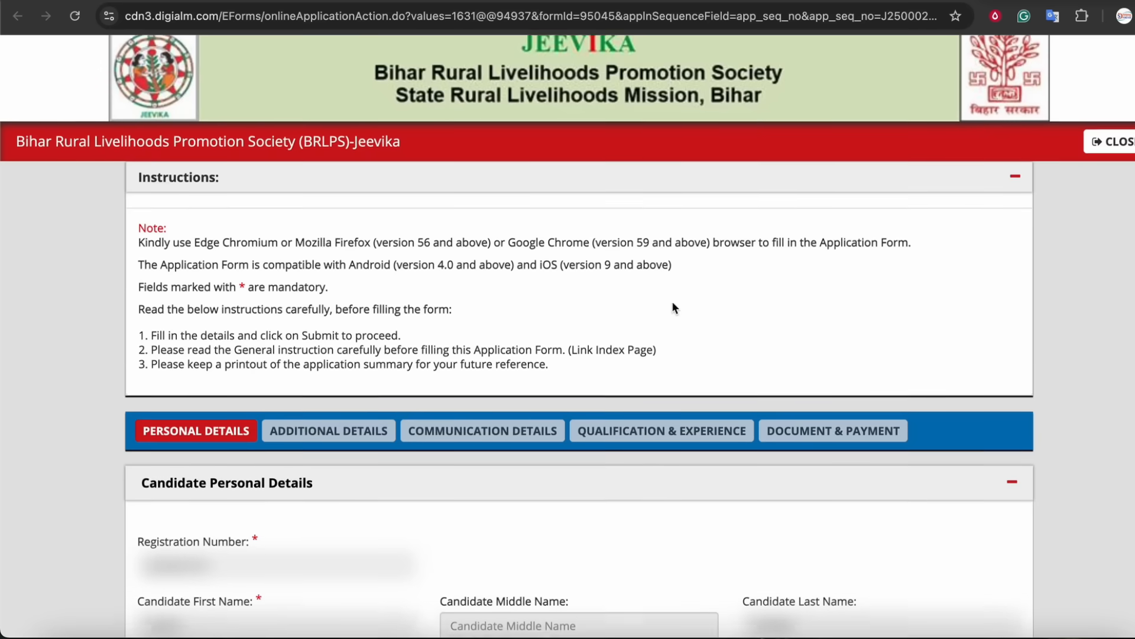
scroll(672, 303, down, 3)
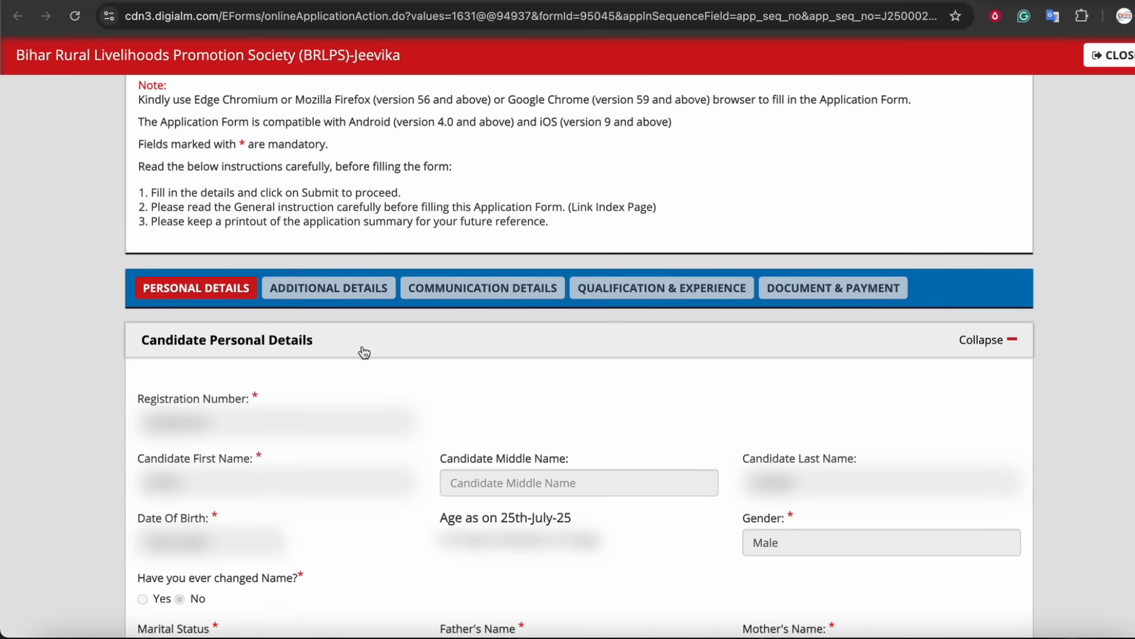
drag(180, 401, 227, 398)
scroll(328, 395, down, 1)
scroll(327, 394, down, 2)
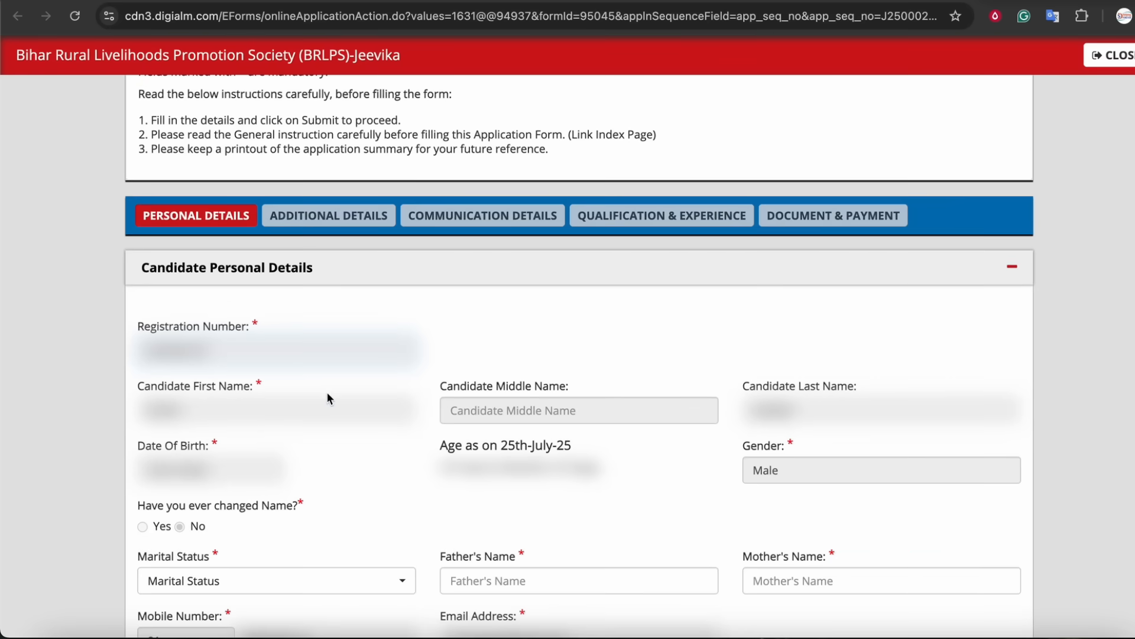
scroll(310, 384, down, 1)
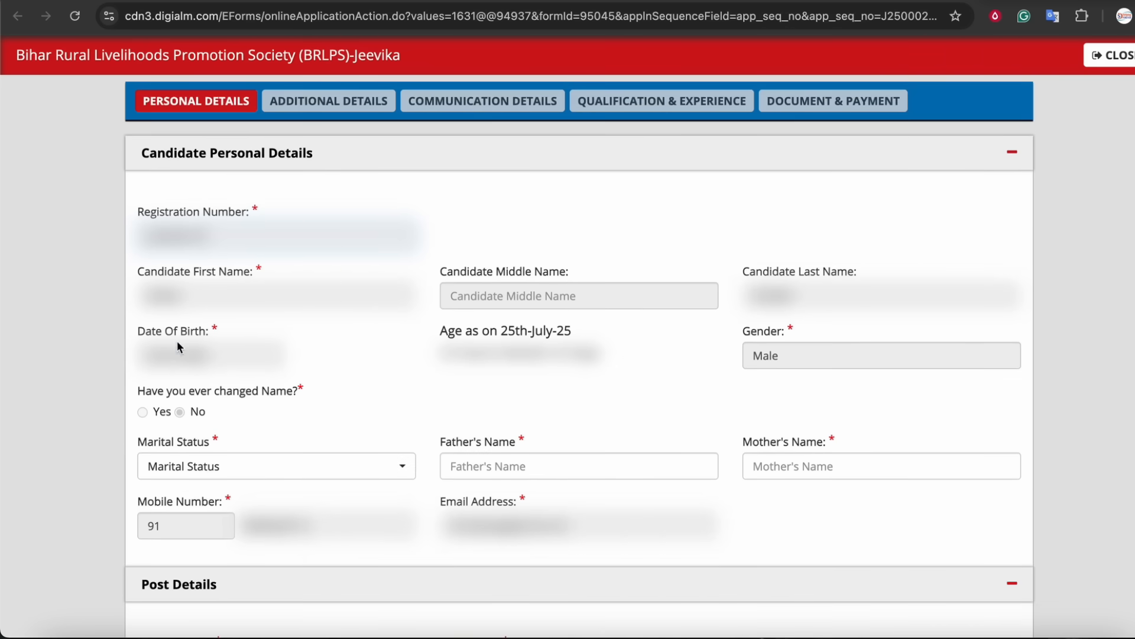
scroll(513, 349, down, 2)
scroll(343, 313, down, 2)
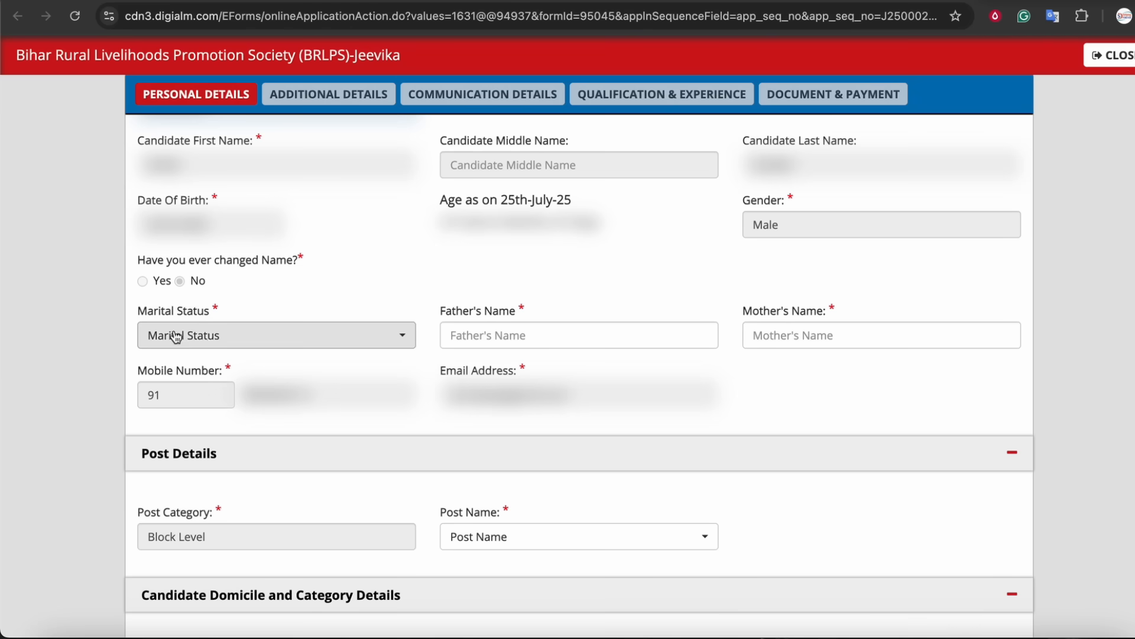
Set the marital status to Unmarried and move to the father's and mother's name fields.
click(212, 339)
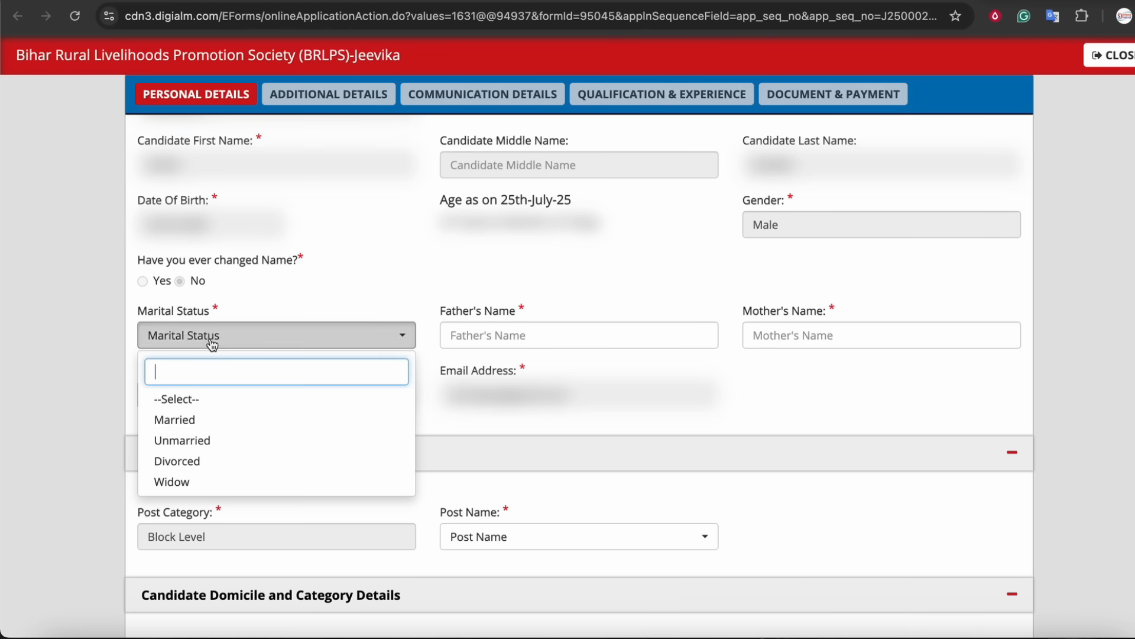
click(191, 441)
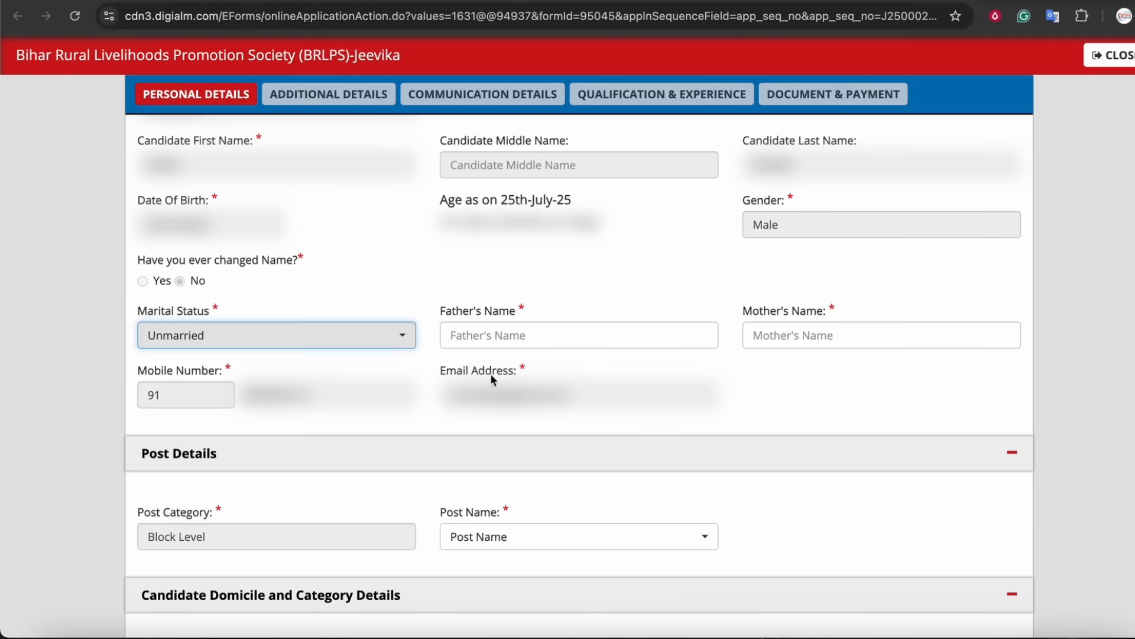
click(487, 333)
click(760, 335)
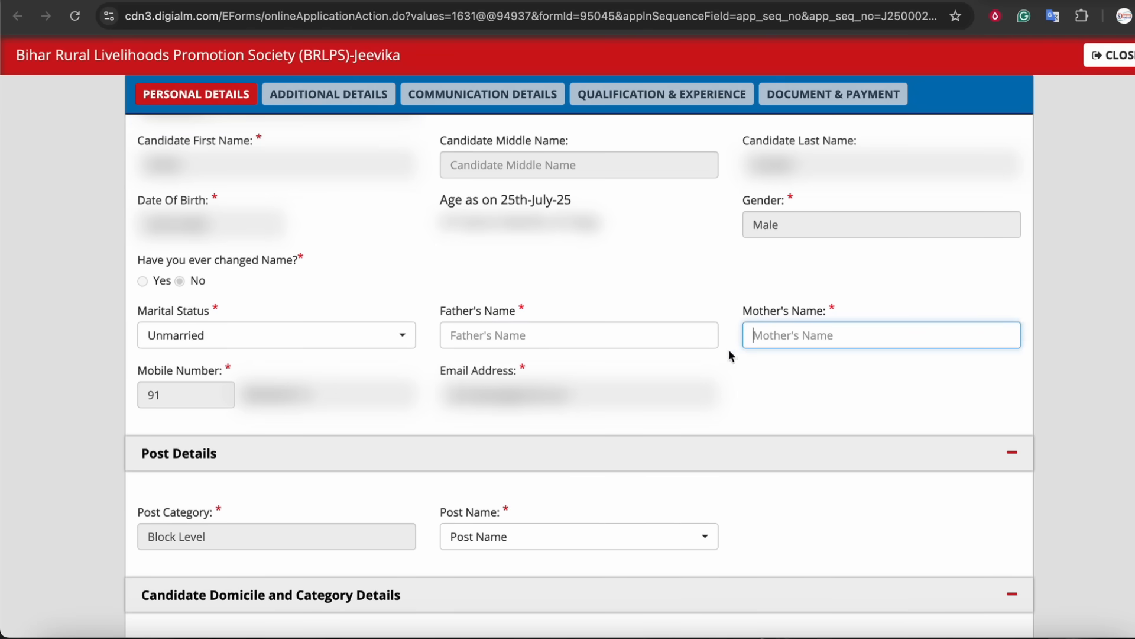
Choose Office Assistant (DPCU/BPIU) as the post name under Post Details.
scroll(609, 363, down, 1)
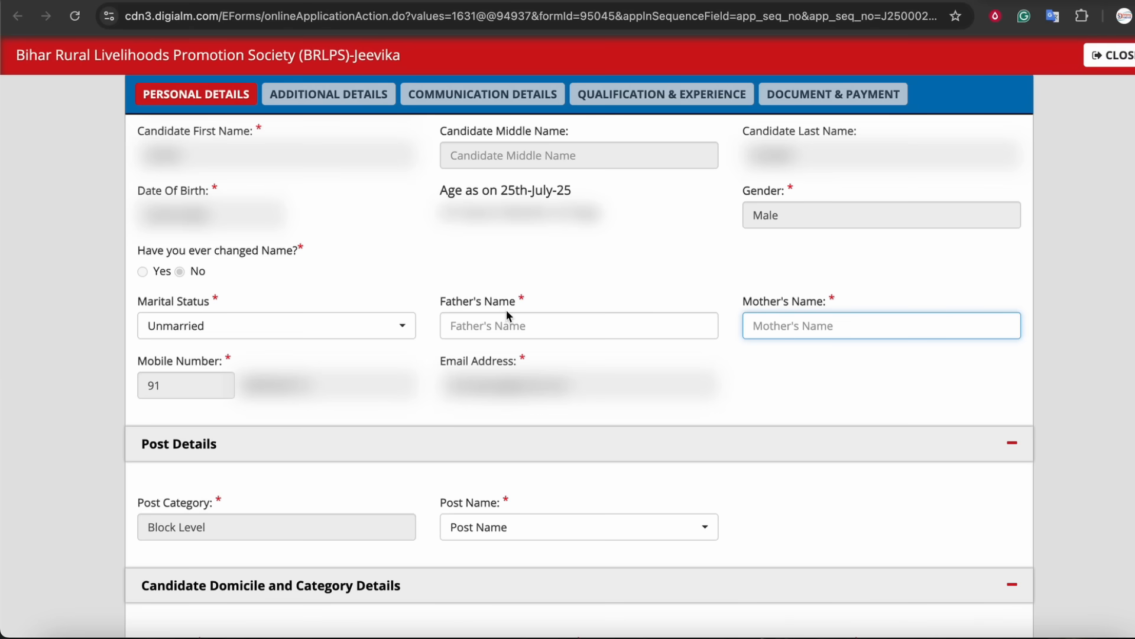
scroll(508, 317, down, 3)
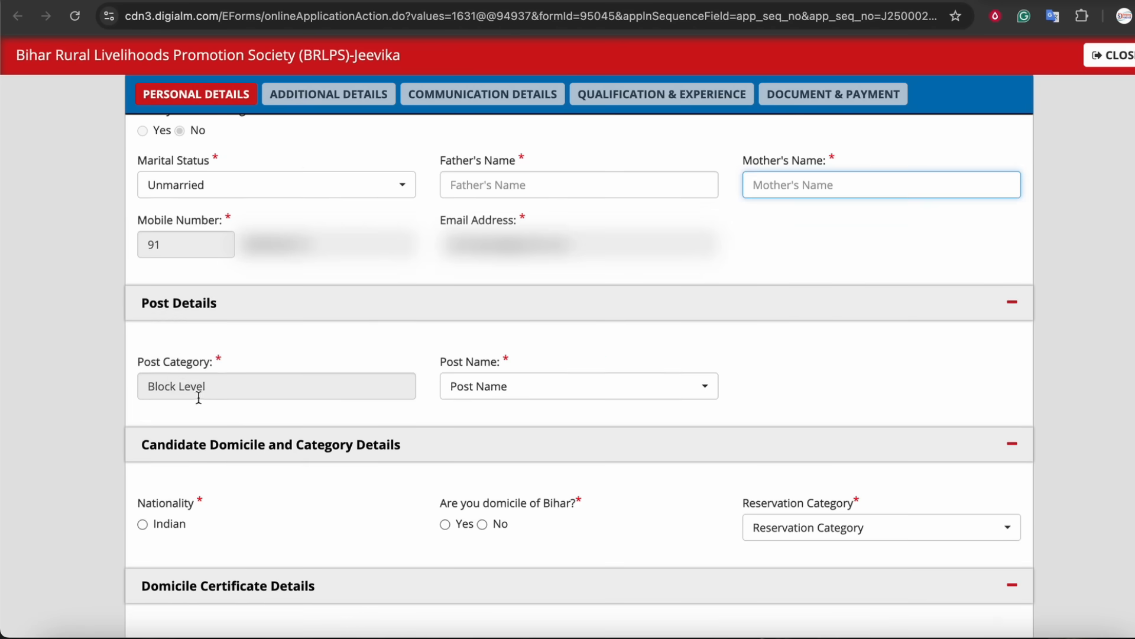
click(166, 374)
click(464, 388)
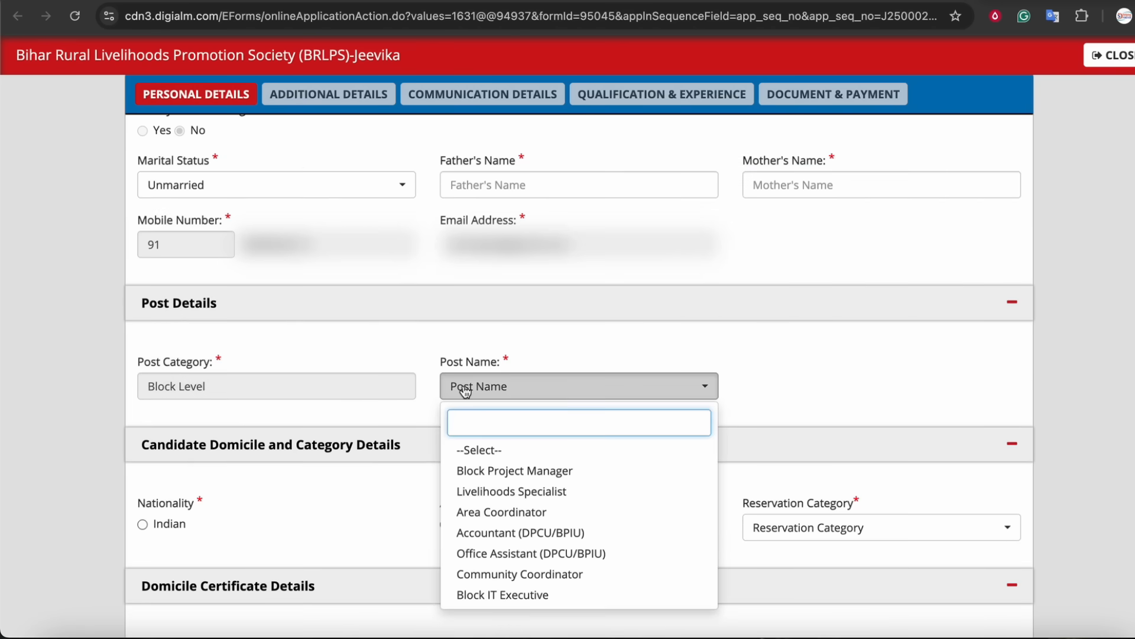
click(531, 561)
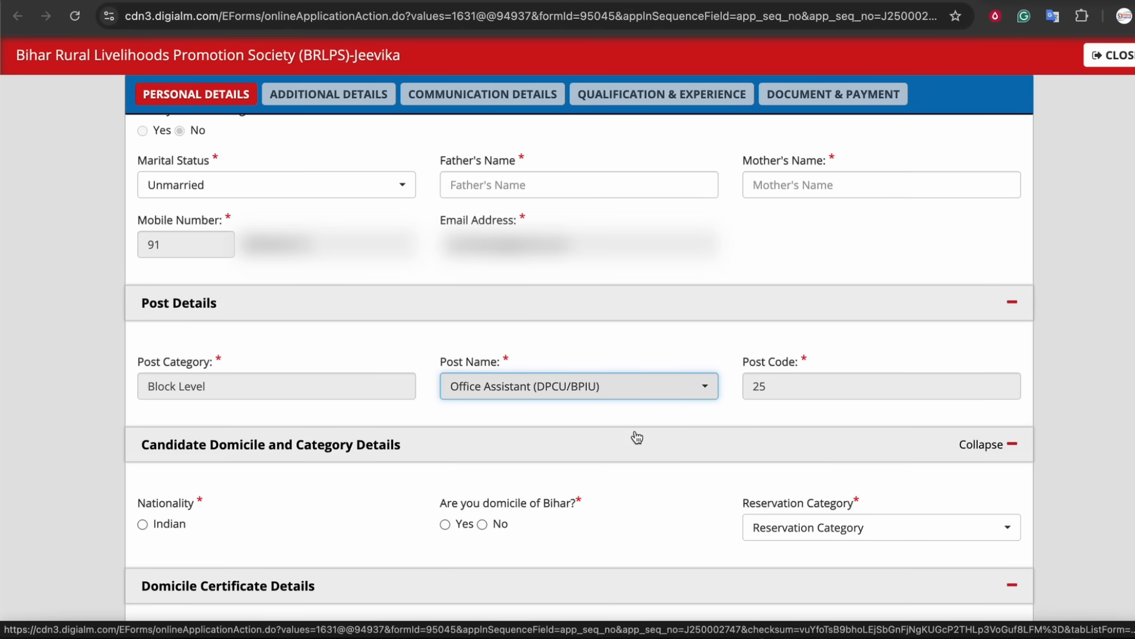
Change the post name to Community Coordinator.
click(522, 394)
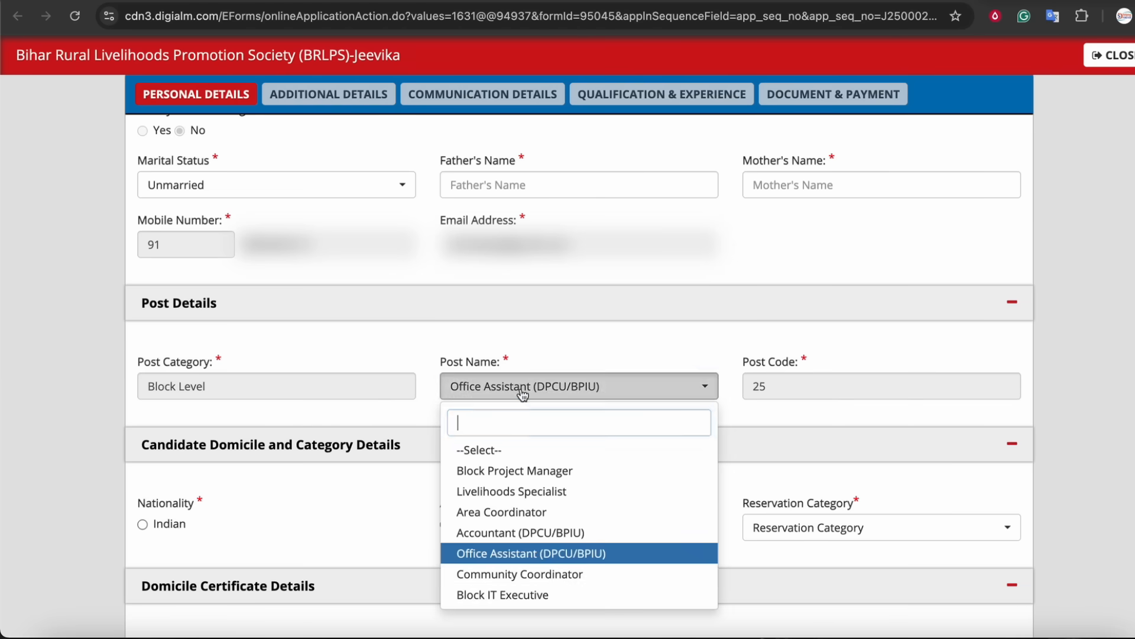
click(545, 582)
scroll(516, 424, down, 1)
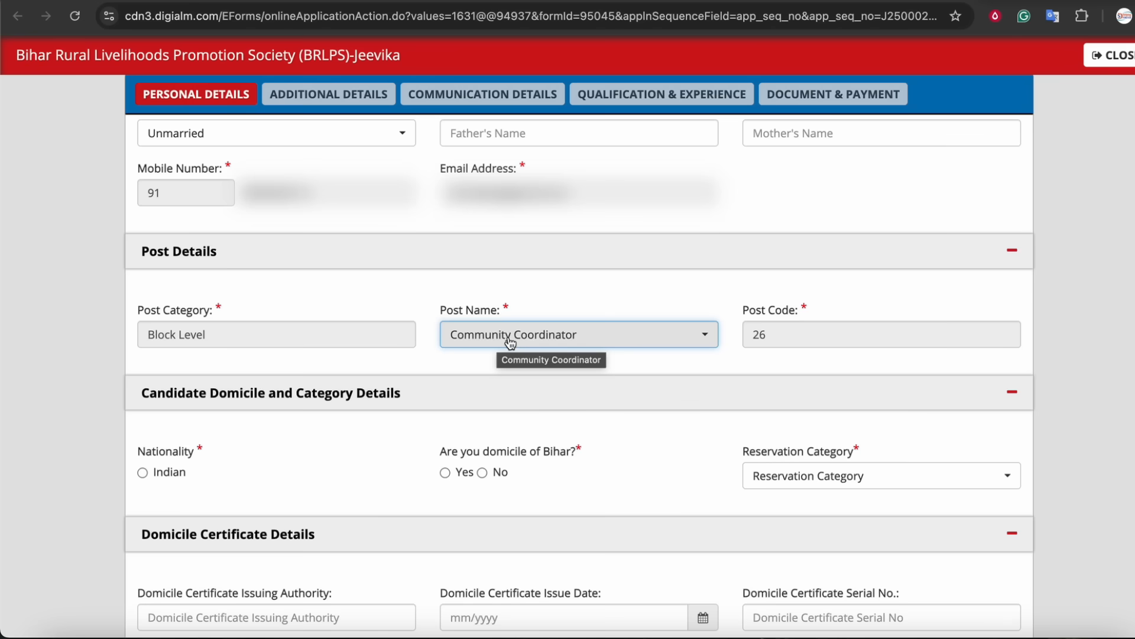
Change the post name back to Office Assistant (DPCU/BPIU).
click(510, 342)
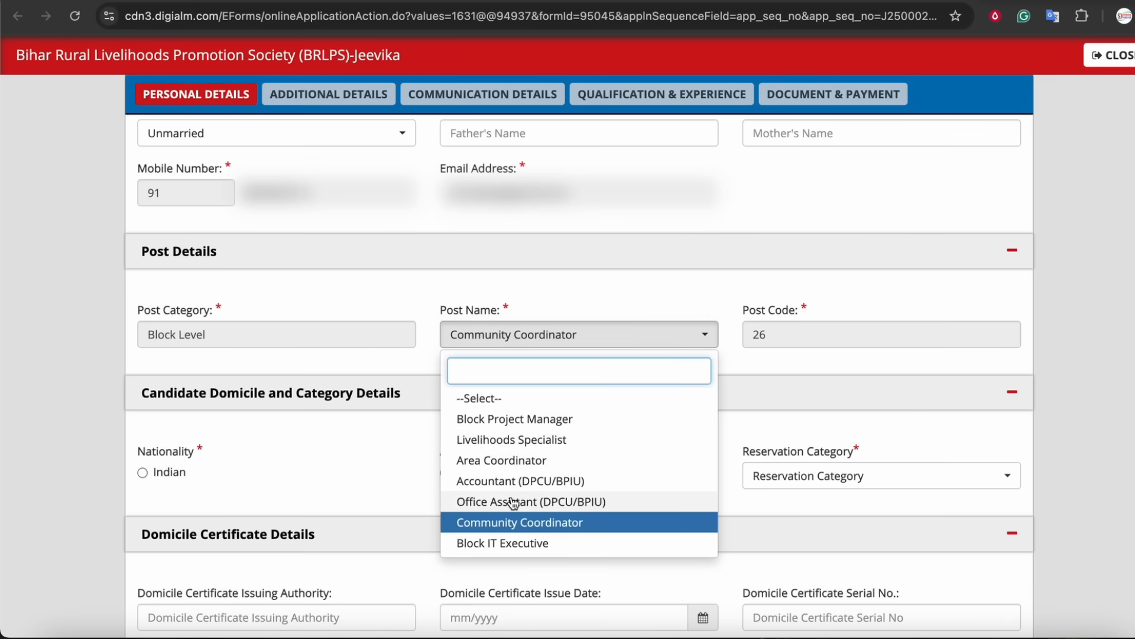
click(513, 501)
scroll(512, 395, down, 2)
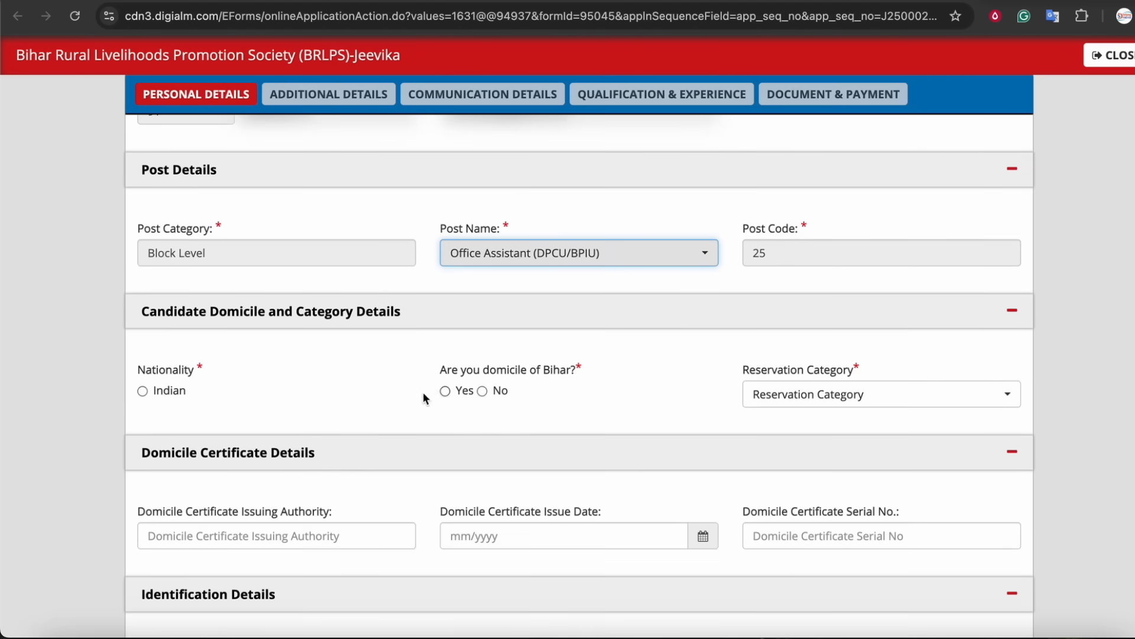
Set the nationality to Indian and answer Yes to being a domicile of Bihar.
click(142, 394)
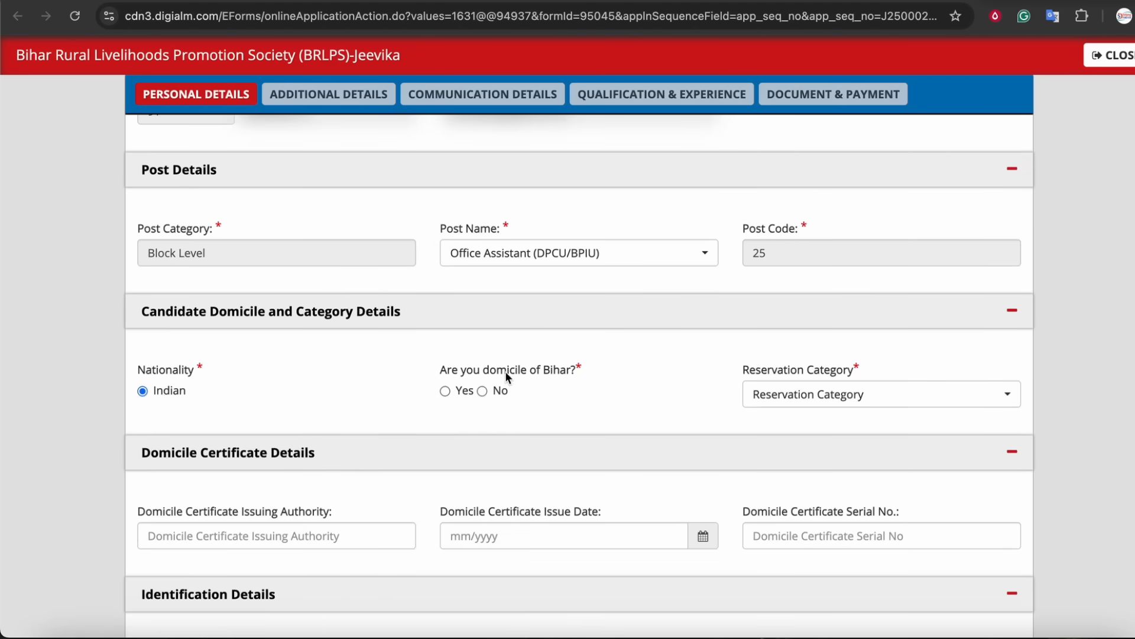
drag(506, 373, 567, 374)
click(445, 391)
scroll(479, 414, down, 4)
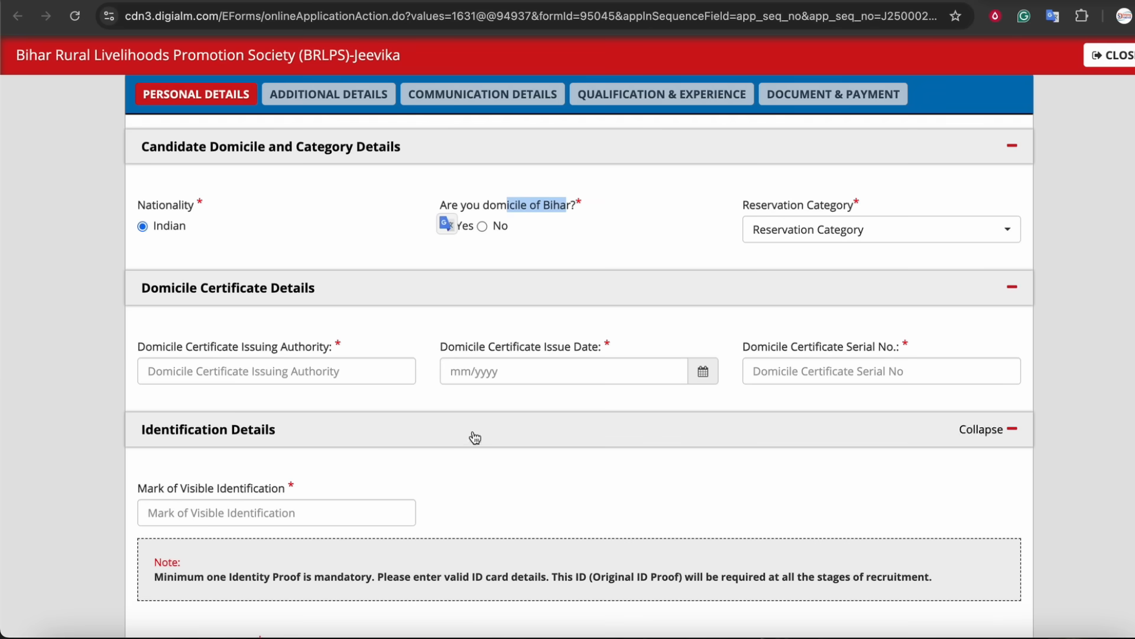
Choose General (UR) as the reservation category.
click(616, 242)
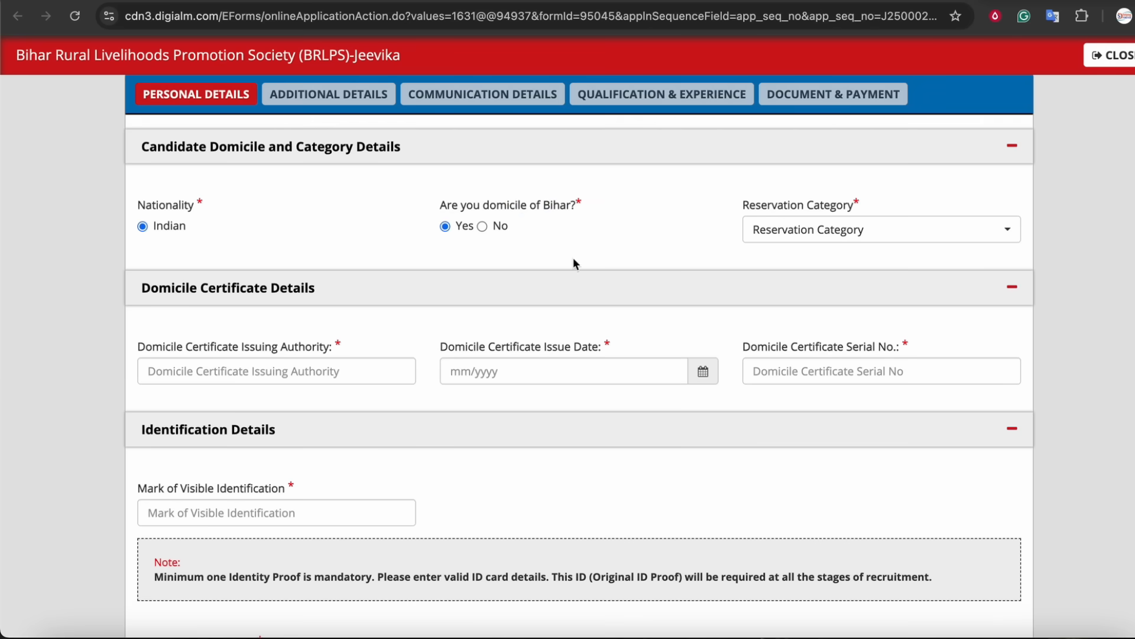
click(813, 222)
click(787, 313)
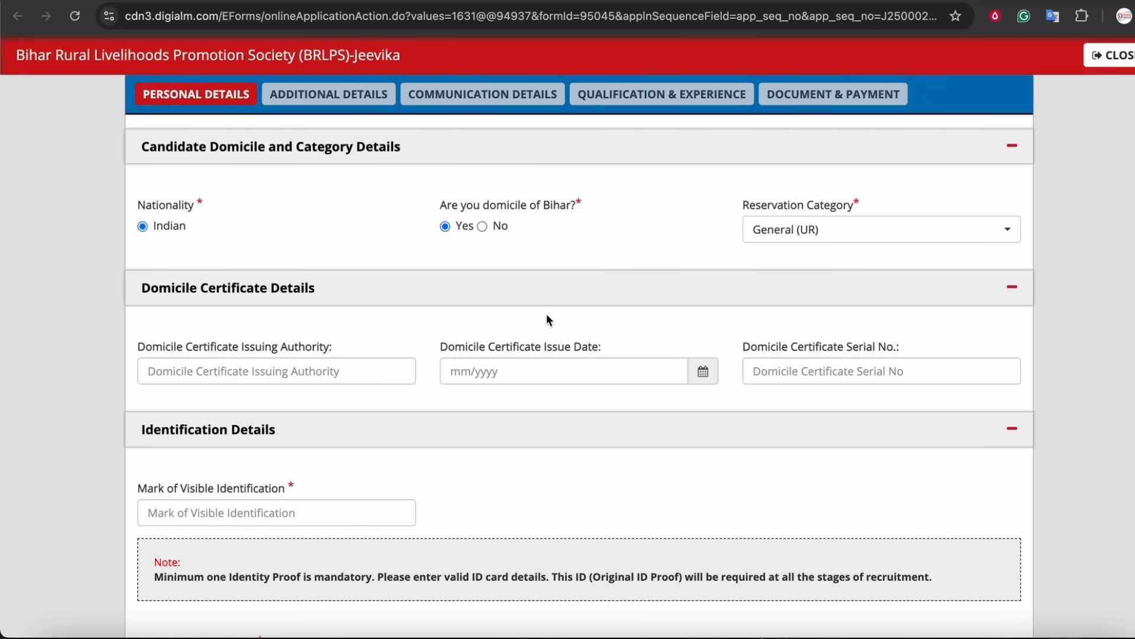
scroll(528, 325, down, 1)
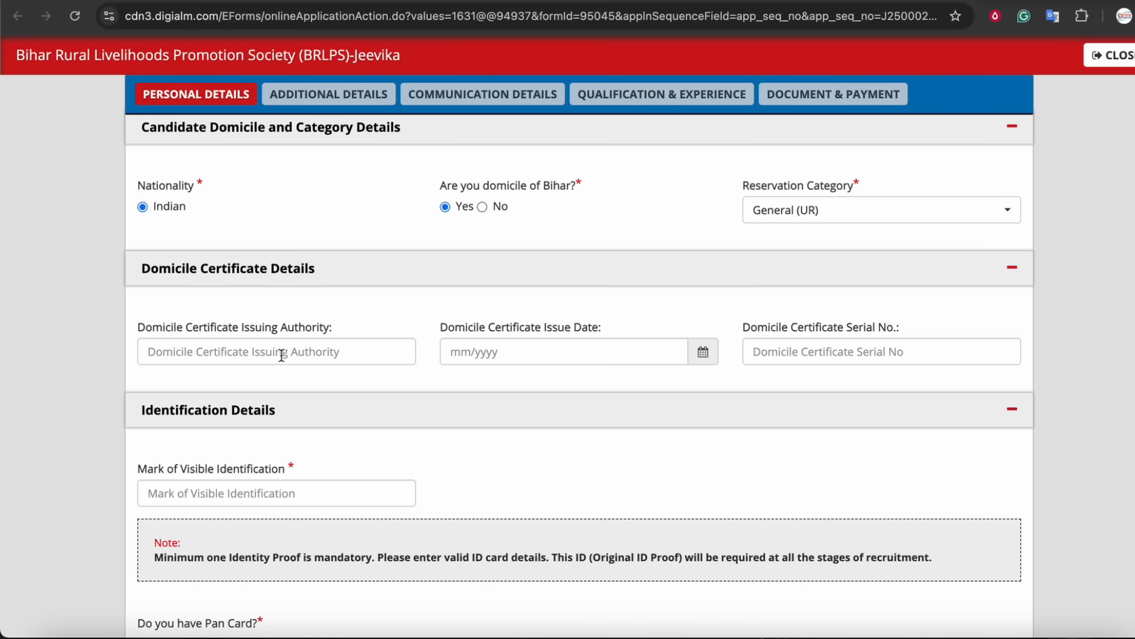
Change the reservation category to Backward Class (BC) and point out the category certificate issuing authority field.
click(787, 221)
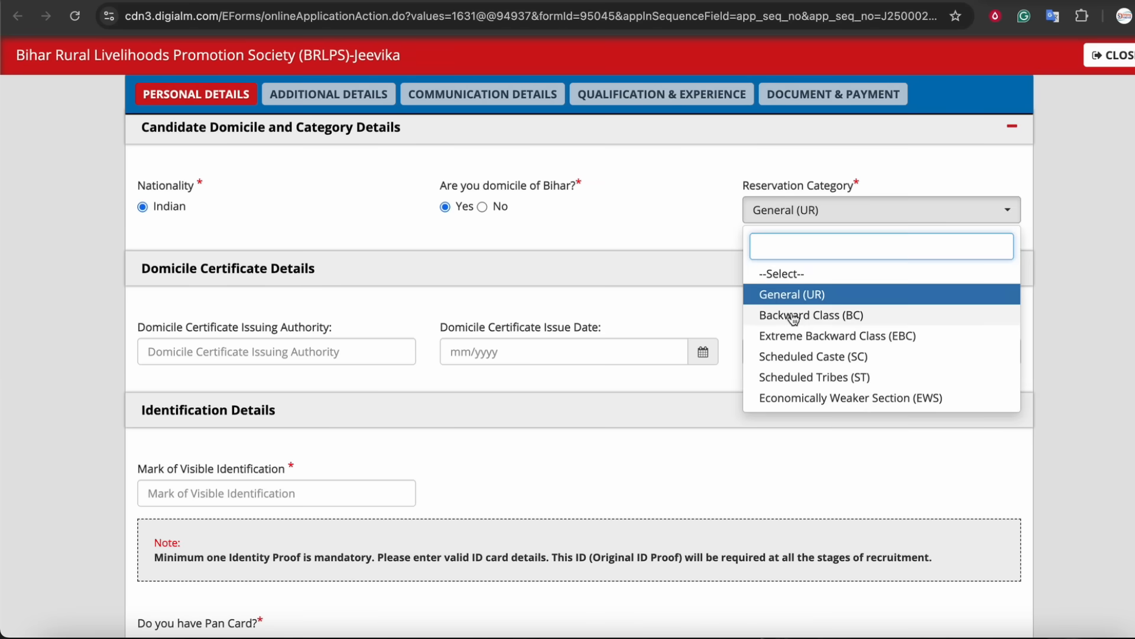
click(791, 317)
scroll(497, 363, down, 3)
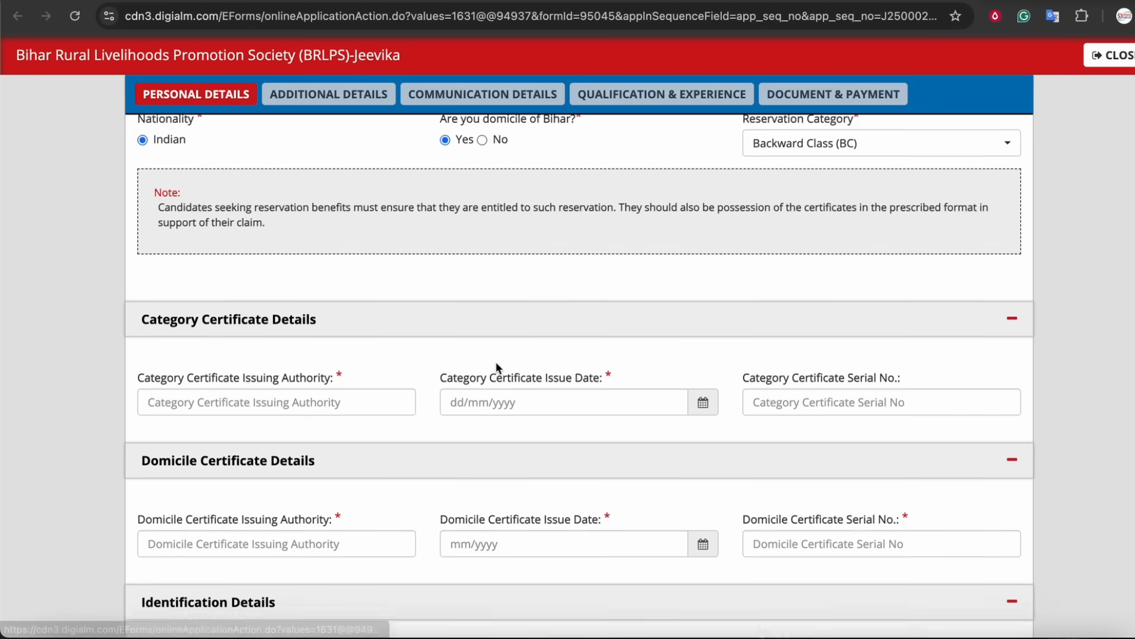
drag(192, 352, 329, 357)
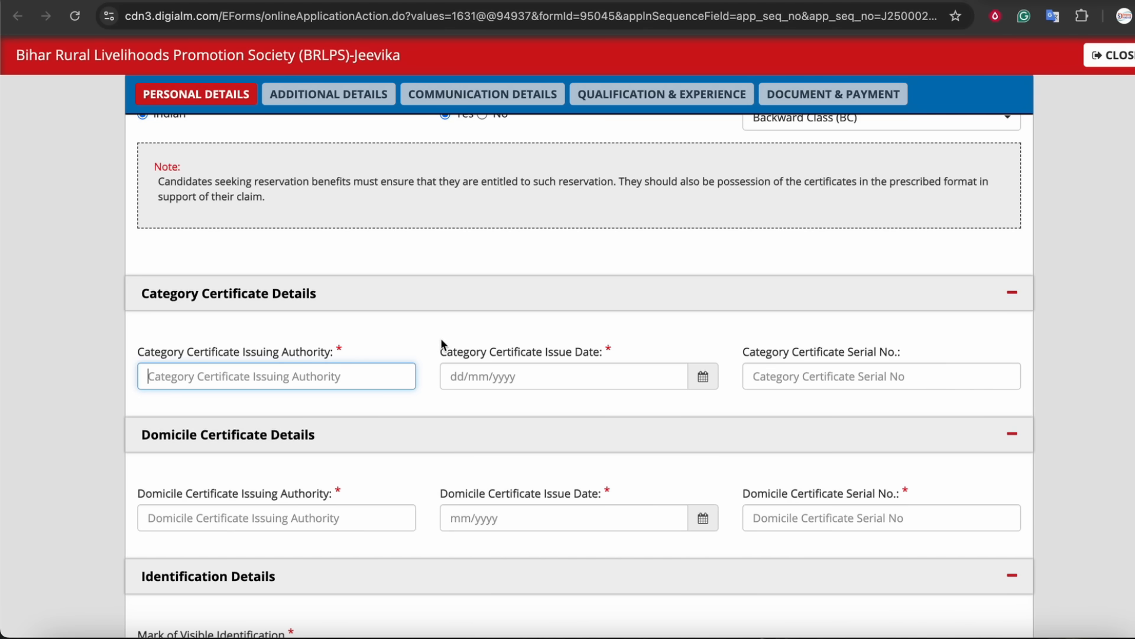
Change the reservation category to Extreme Backward Class (EBC).
scroll(628, 337, up, 1)
click(829, 147)
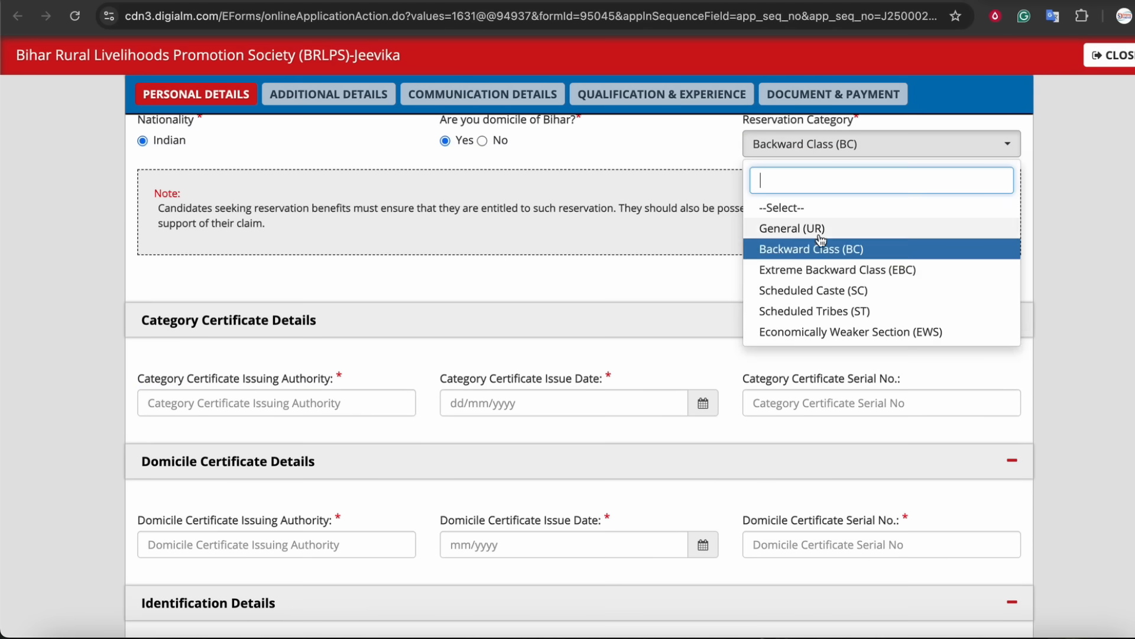
click(822, 270)
scroll(532, 343, down, 1)
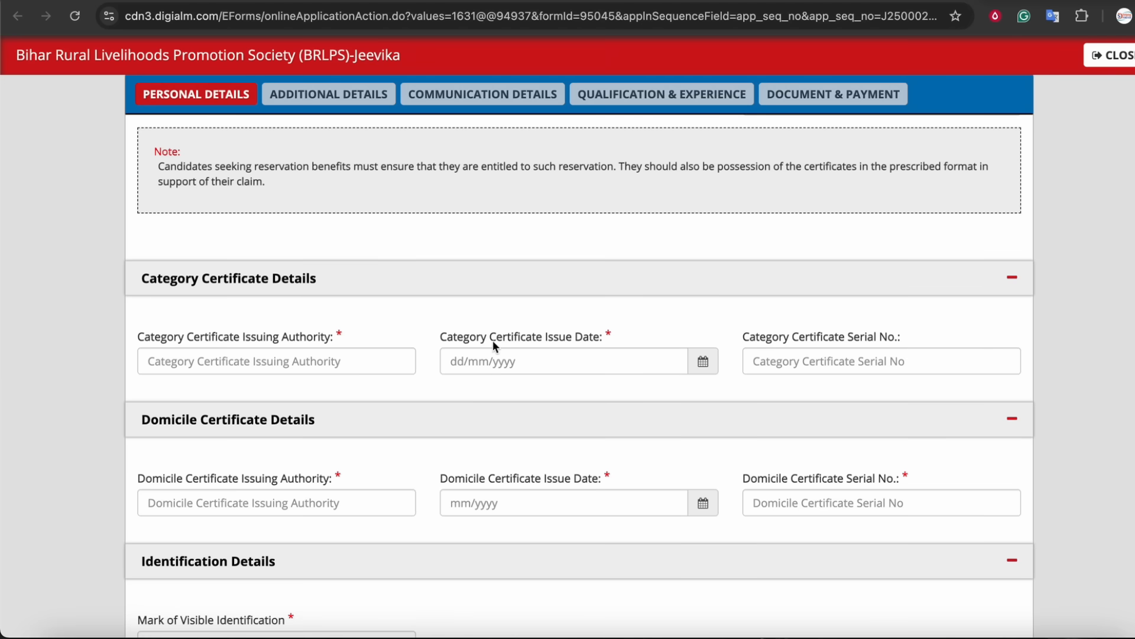
Examine the category certificate and domicile certificate fields required for this category.
drag(495, 339, 593, 341)
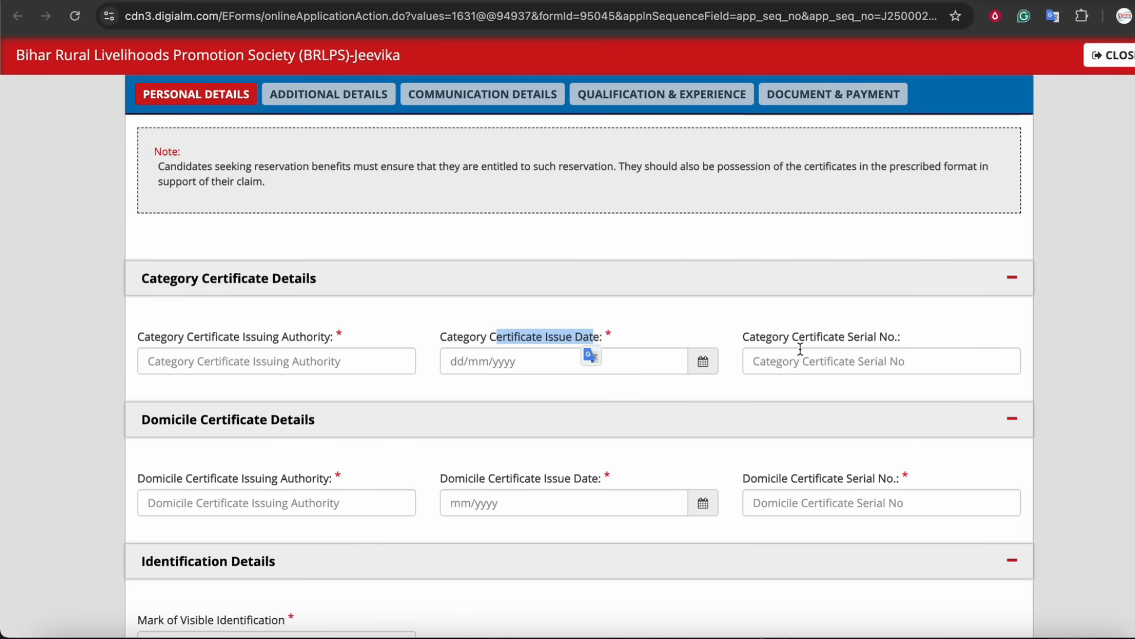
click(885, 339)
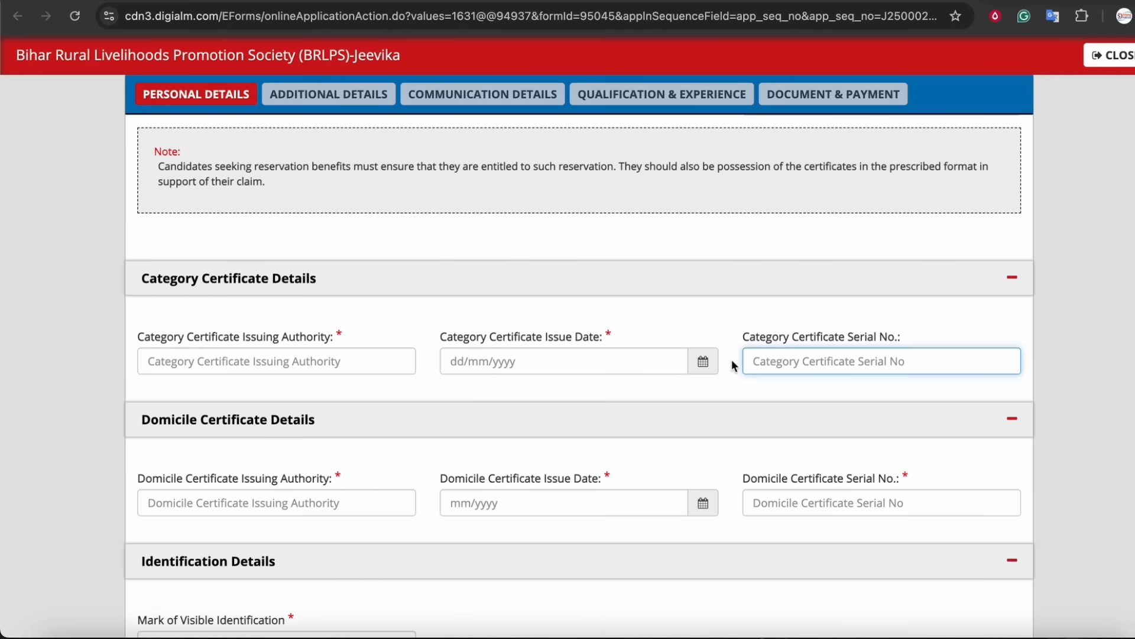
scroll(733, 360, down, 2)
drag(190, 432, 345, 433)
double_click(584, 431)
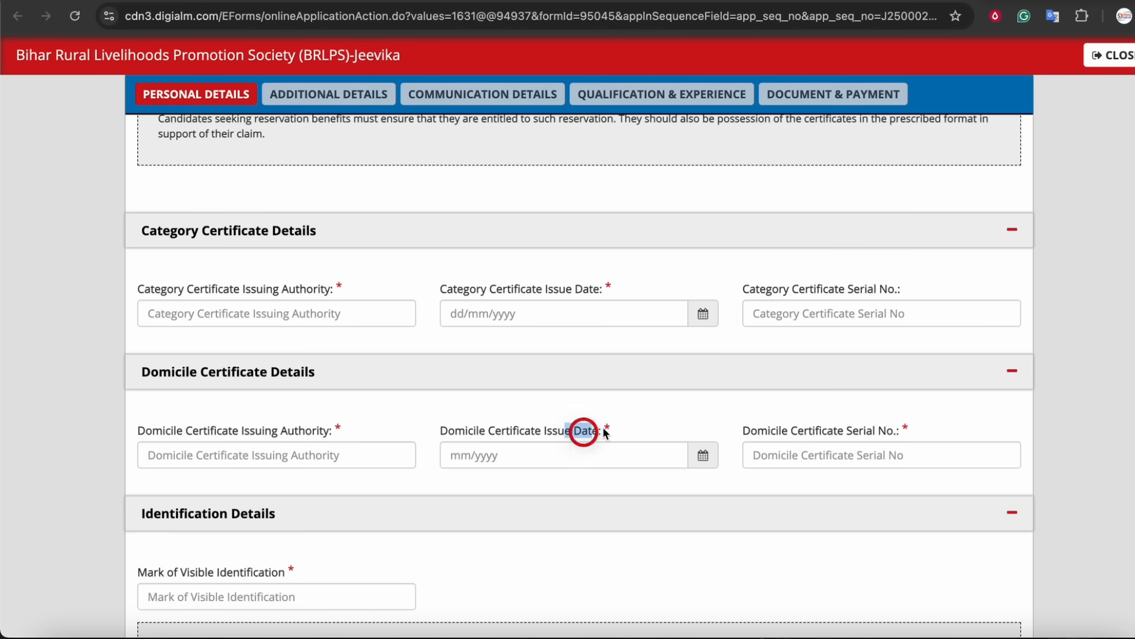
drag(779, 430, 845, 431)
scroll(682, 388, up, 5)
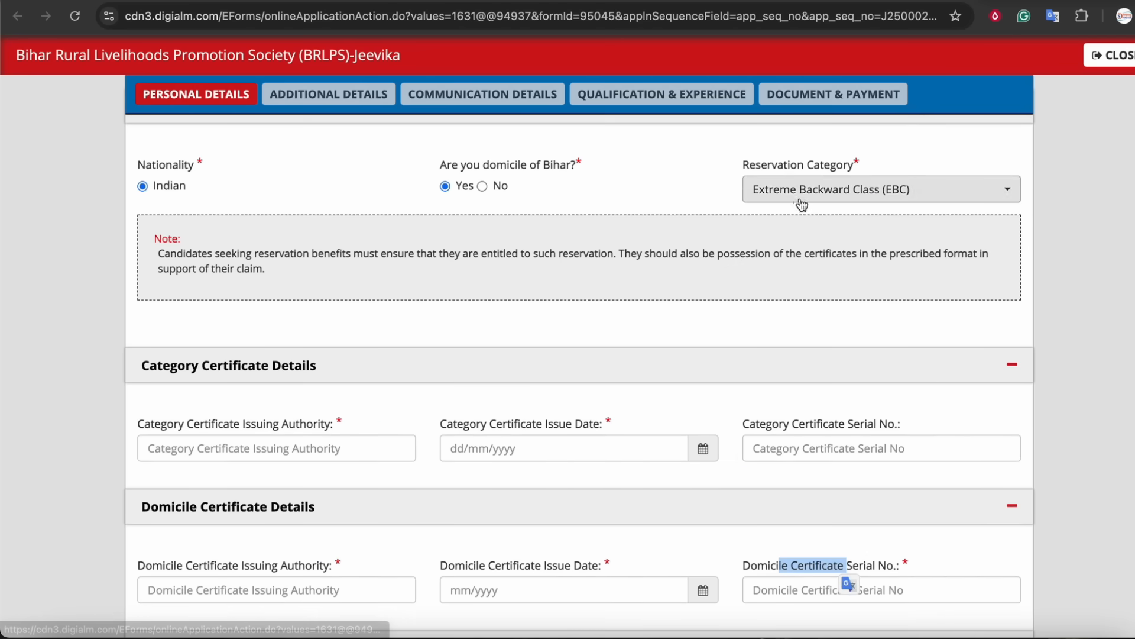
Switch the reservation category to General (UR) to compare the required certificate sections.
click(786, 191)
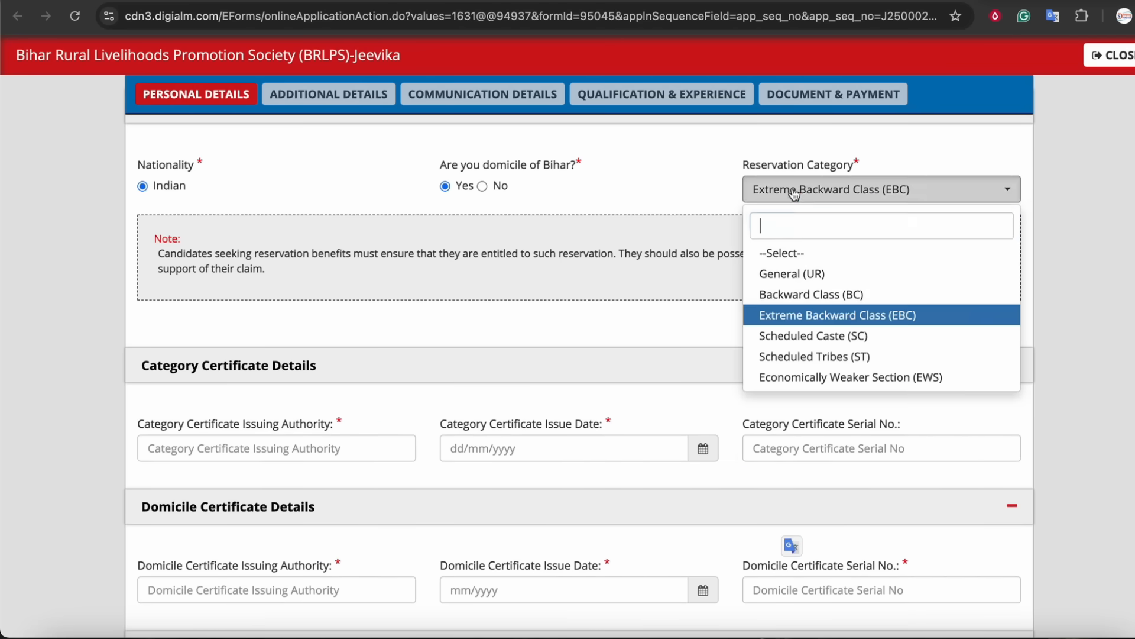
click(783, 275)
drag(205, 278, 320, 275)
click(1099, 2)
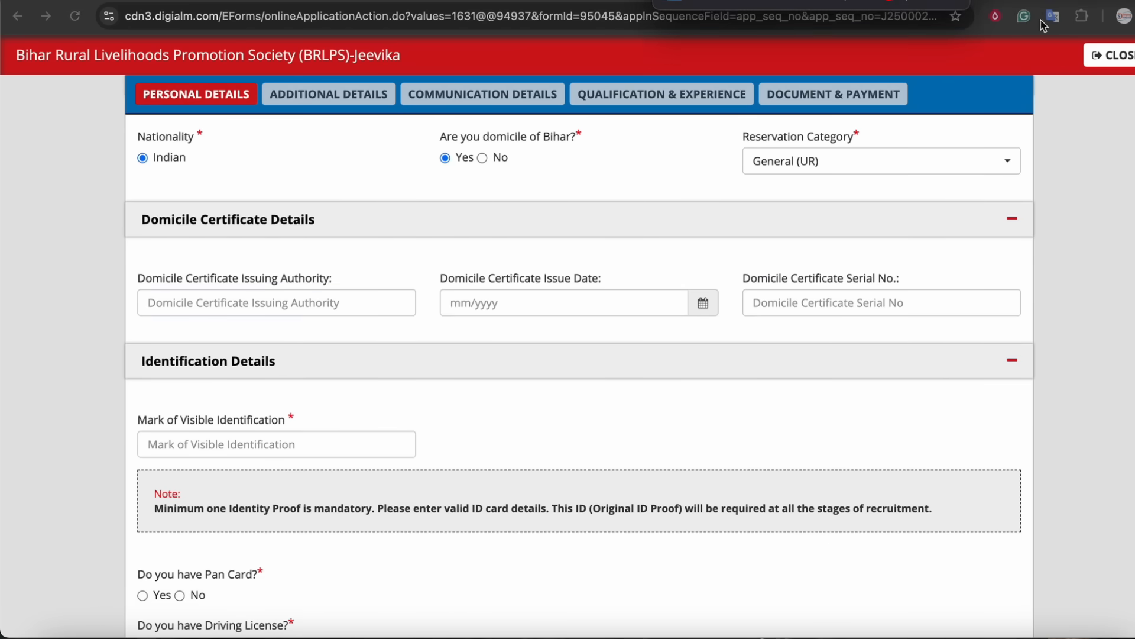
mouse_move(306, 237)
mouse_down()
mouse_move(186, 189)
mouse_move(269, 253)
mouse_up()
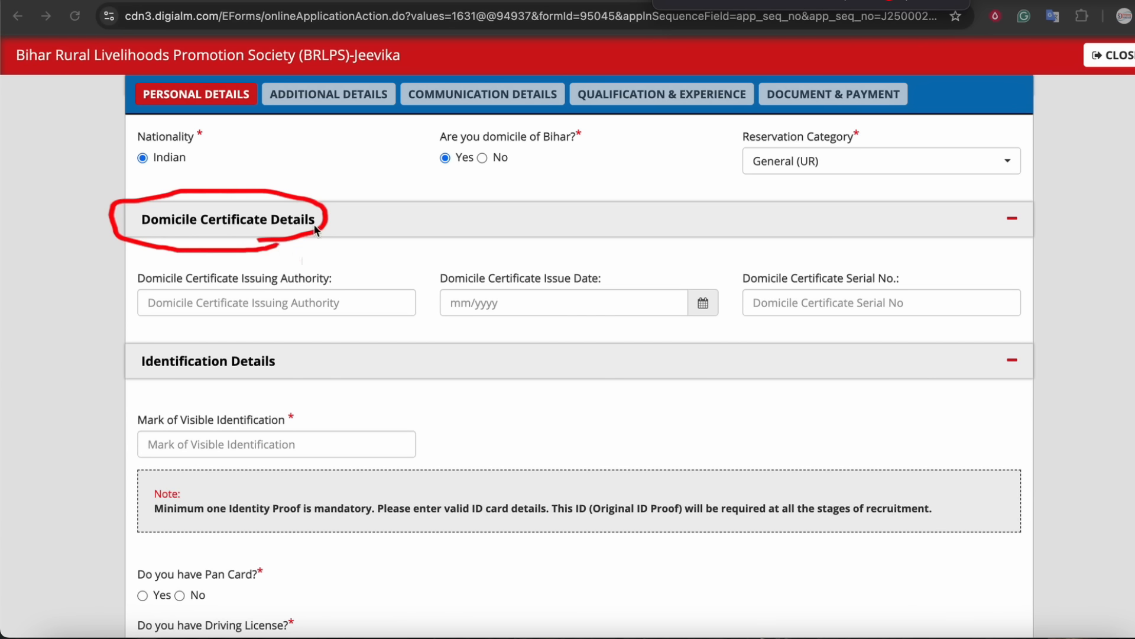
mouse_move(214, 143)
mouse_down()
mouse_move(180, 120)
mouse_move(207, 155)
mouse_up()
drag(629, 167, 722, 154)
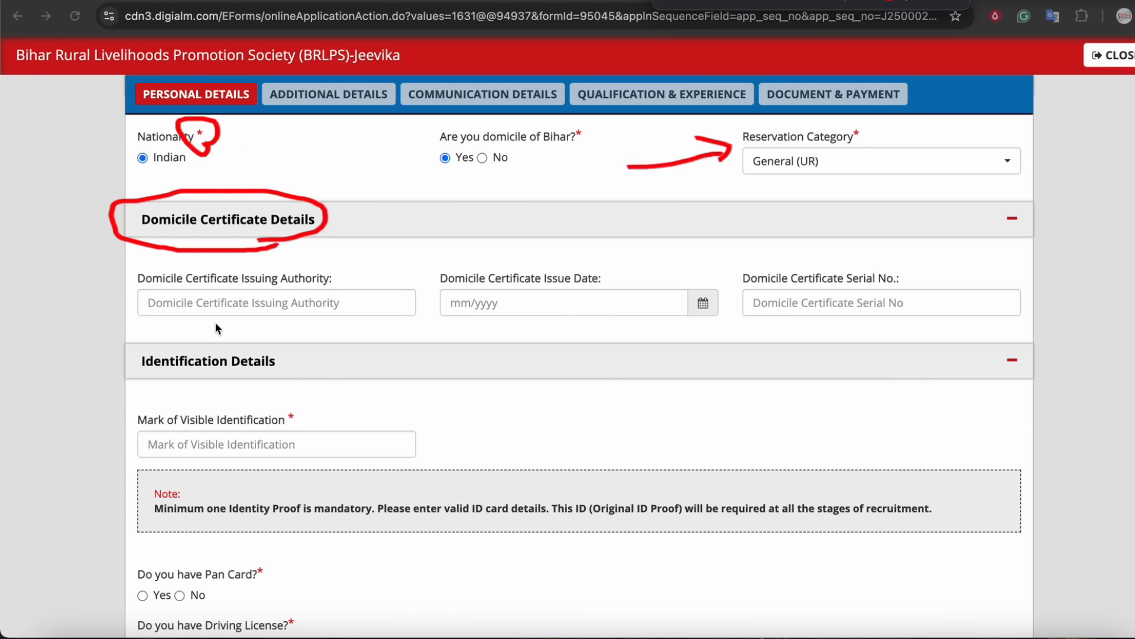
drag(453, 327, 544, 322)
drag(744, 325, 814, 318)
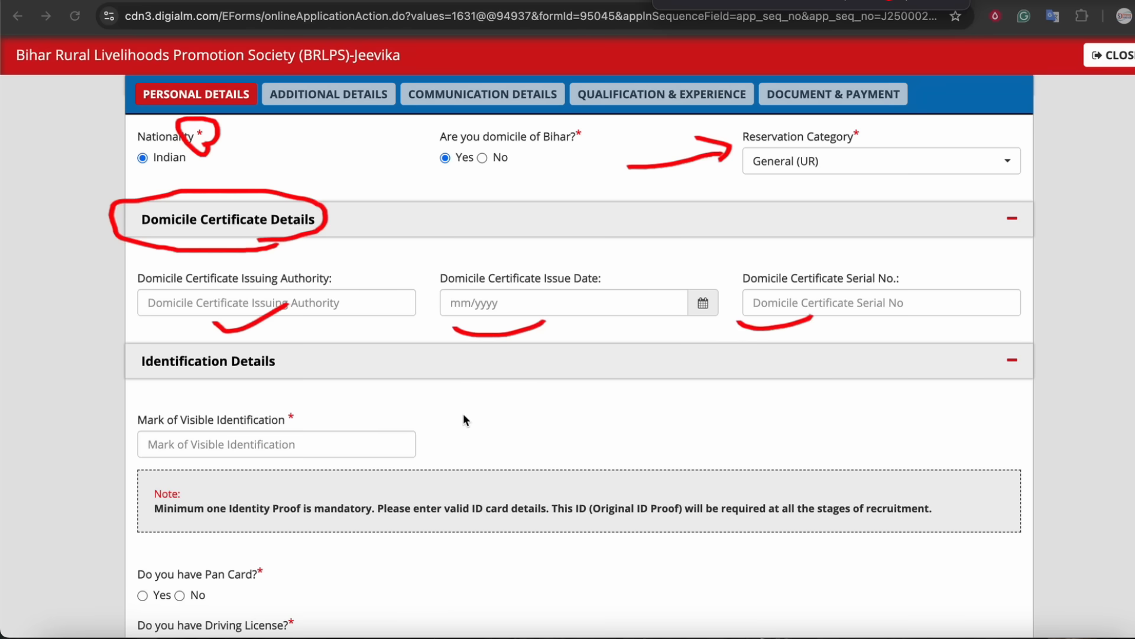
click(946, 2)
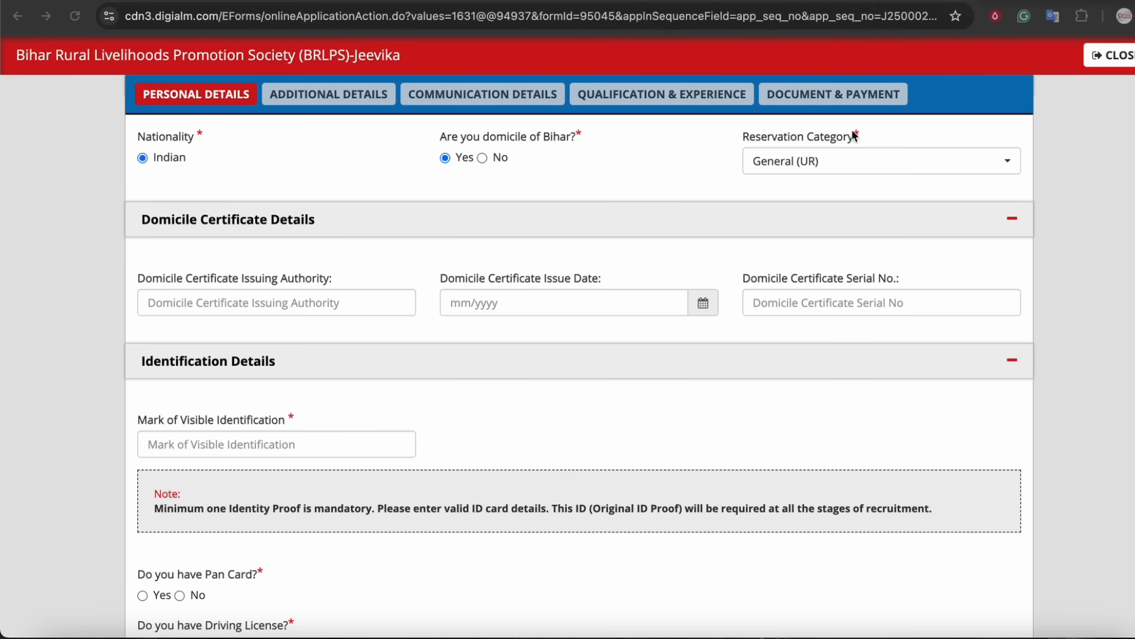
Select Extreme Backward Class (EBC) as the reservation category again.
click(619, 167)
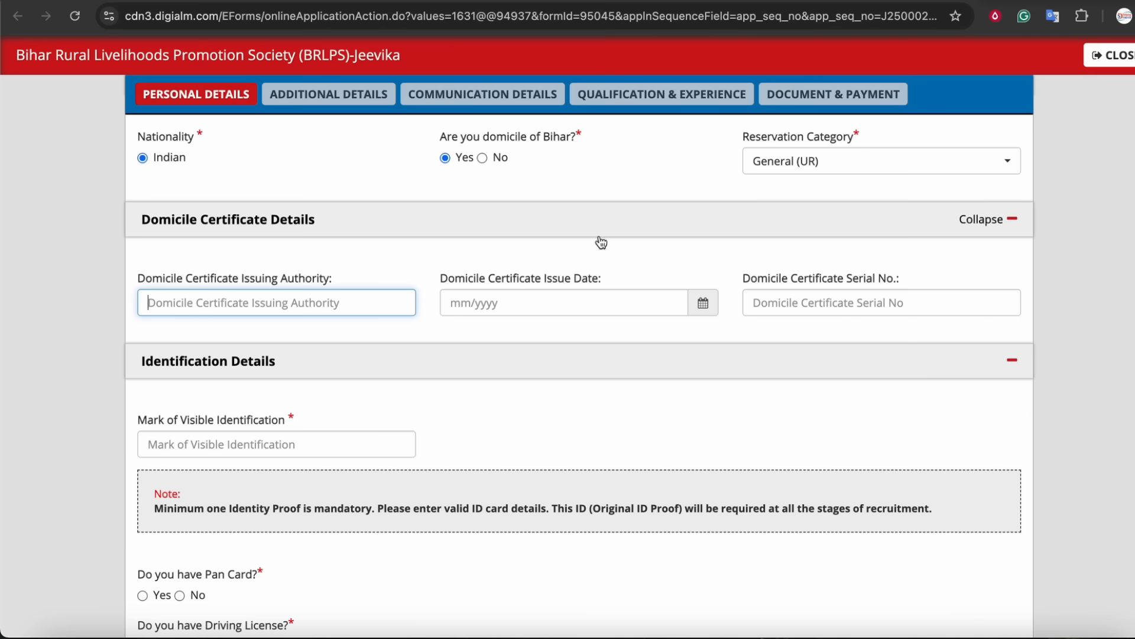
drag(195, 274, 277, 276)
click(807, 161)
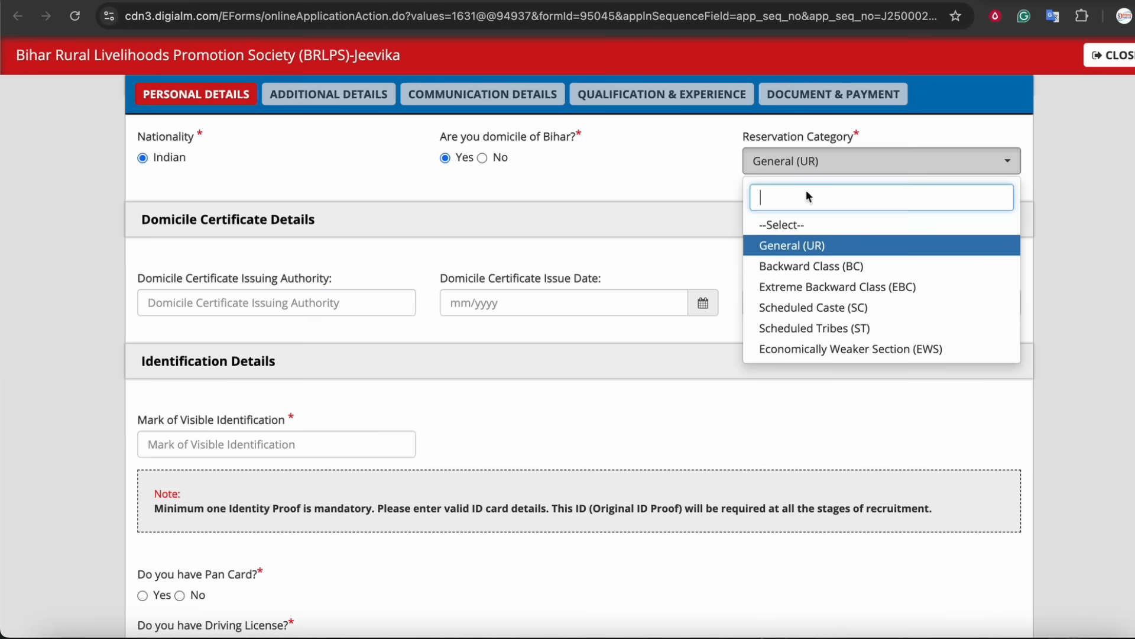
click(819, 288)
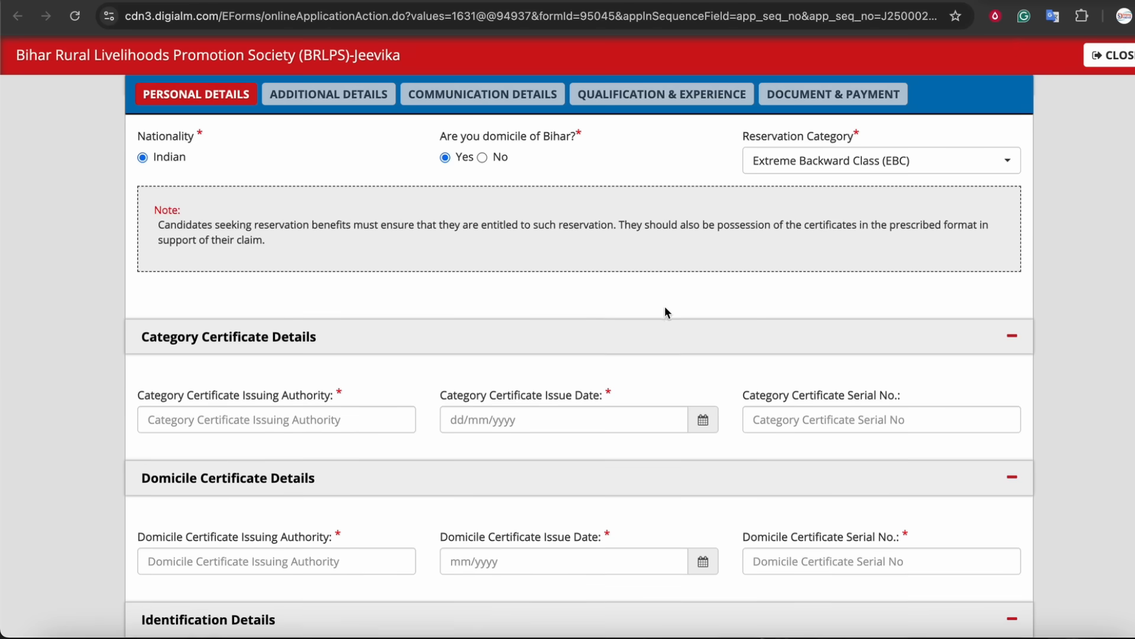
Review the category certificate issuing authority, issue date and serial number fields.
scroll(284, 307, down, 2)
drag(253, 280, 582, 279)
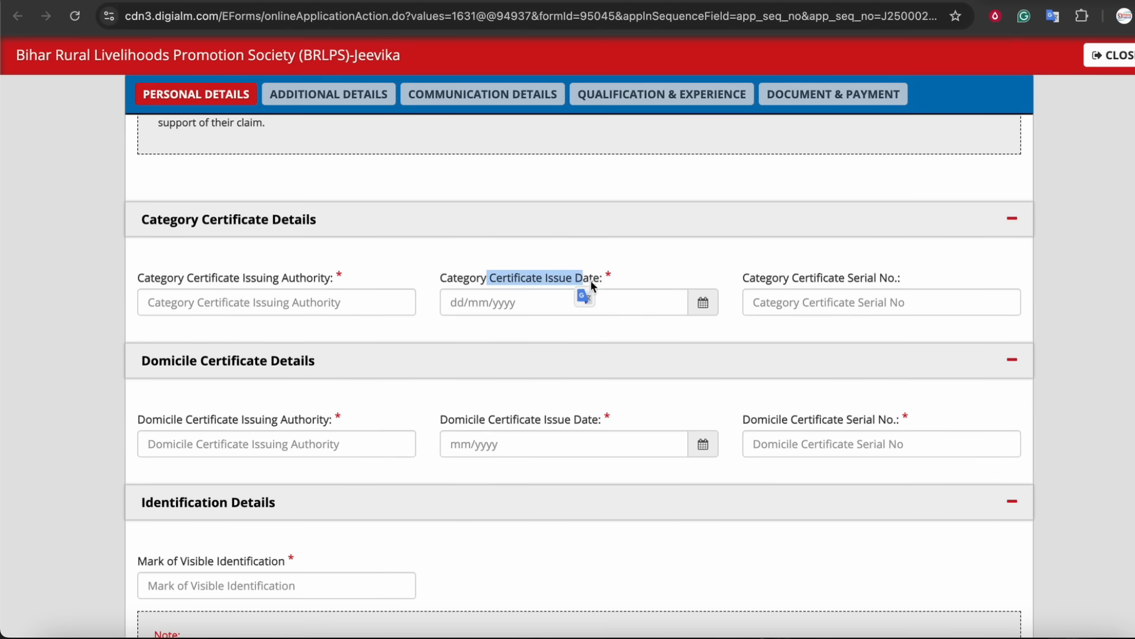
scroll(780, 261, down, 2)
scroll(786, 257, up, 3)
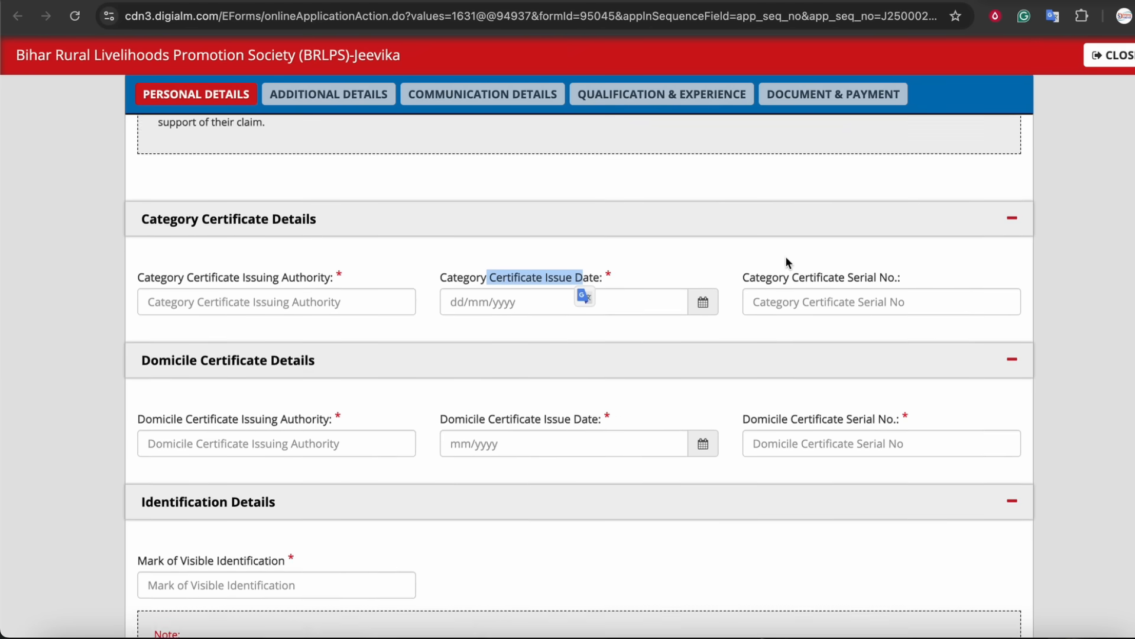
click(684, 233)
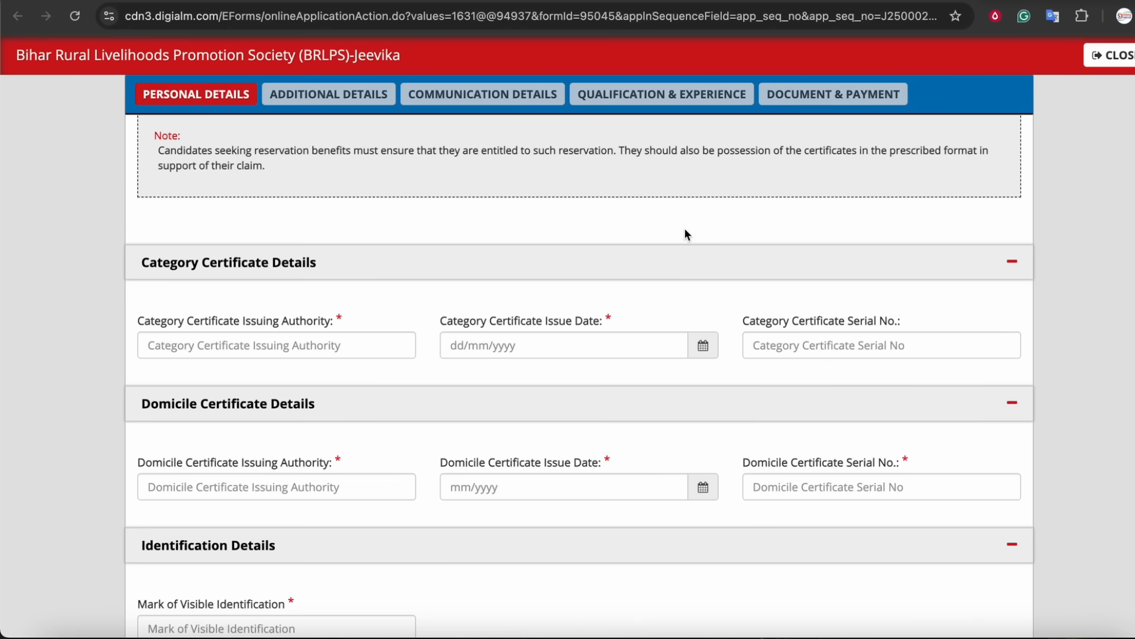
scroll(680, 278, up, 1)
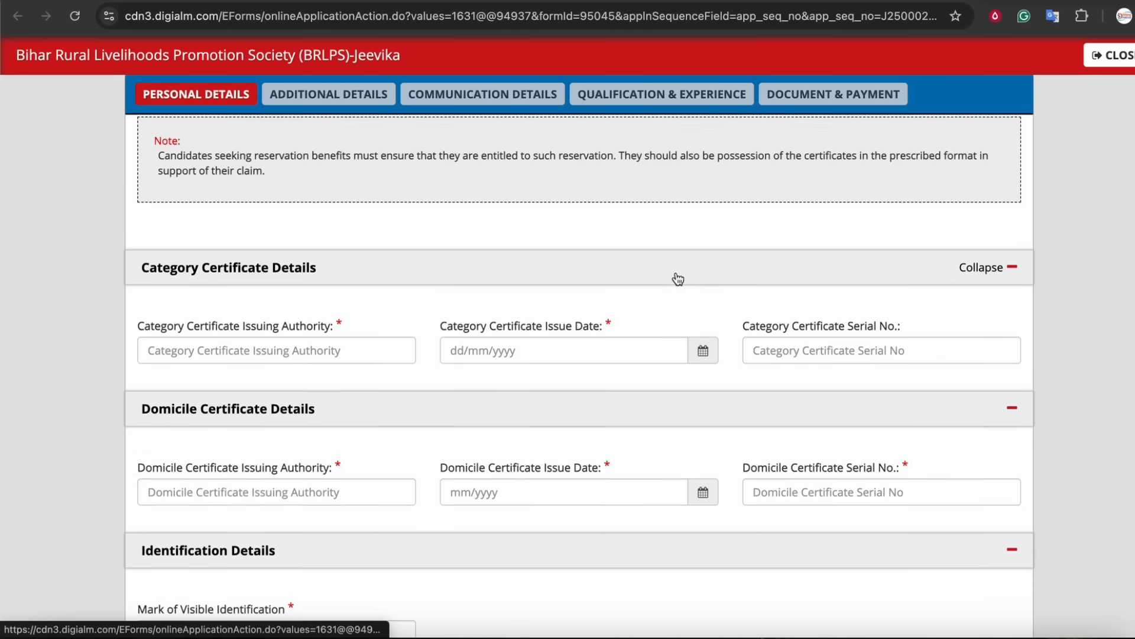
scroll(680, 278, up, 2)
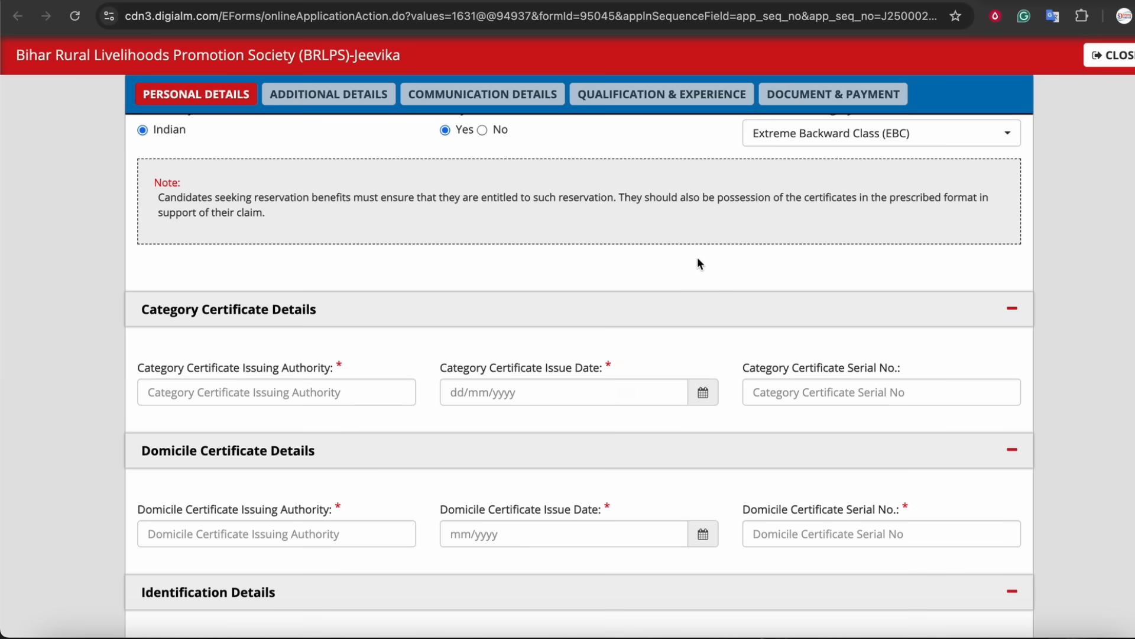
Change the reservation category to Scheduled Caste (SC) and point out the certificate issuing authority fields.
click(849, 145)
click(819, 281)
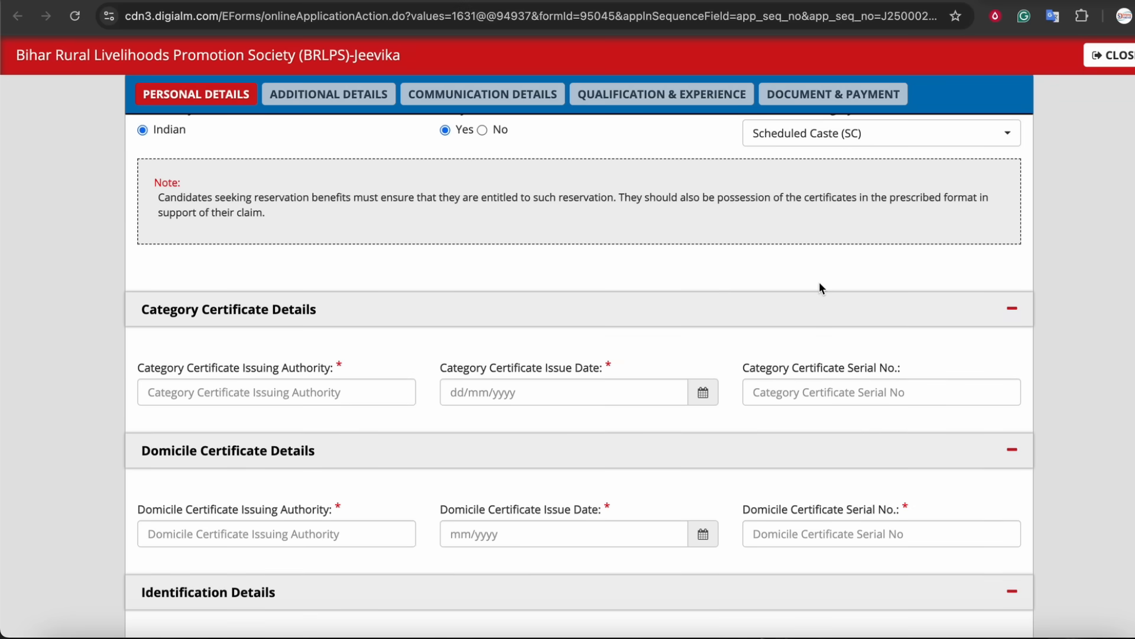
scroll(821, 281, down, 3)
drag(225, 320, 333, 320)
drag(225, 461, 295, 462)
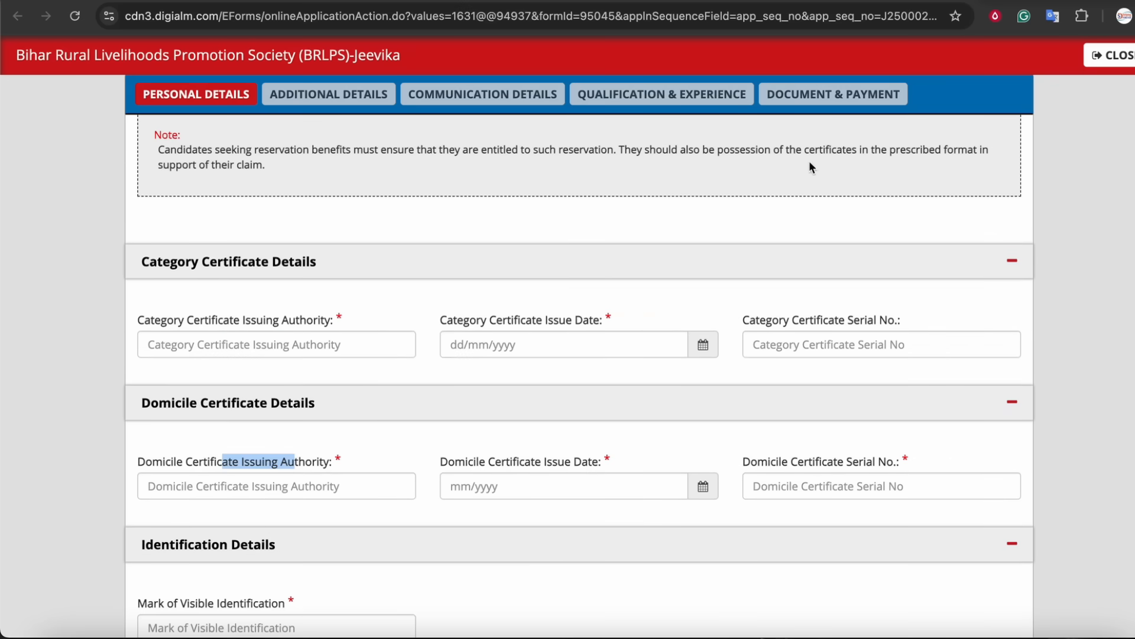
scroll(851, 172, down, 2)
scroll(853, 179, up, 3)
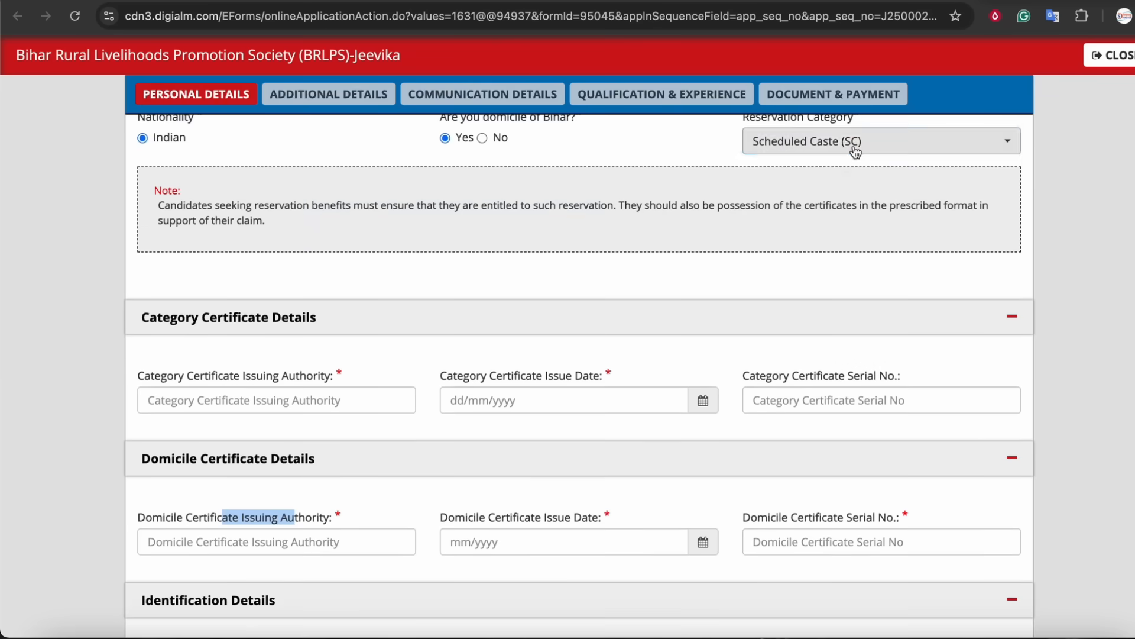
Set the reservation category to Economically Weaker Section (EWS) and point out the category certificate issuing authority.
click(854, 142)
click(838, 329)
scroll(650, 343, down, 3)
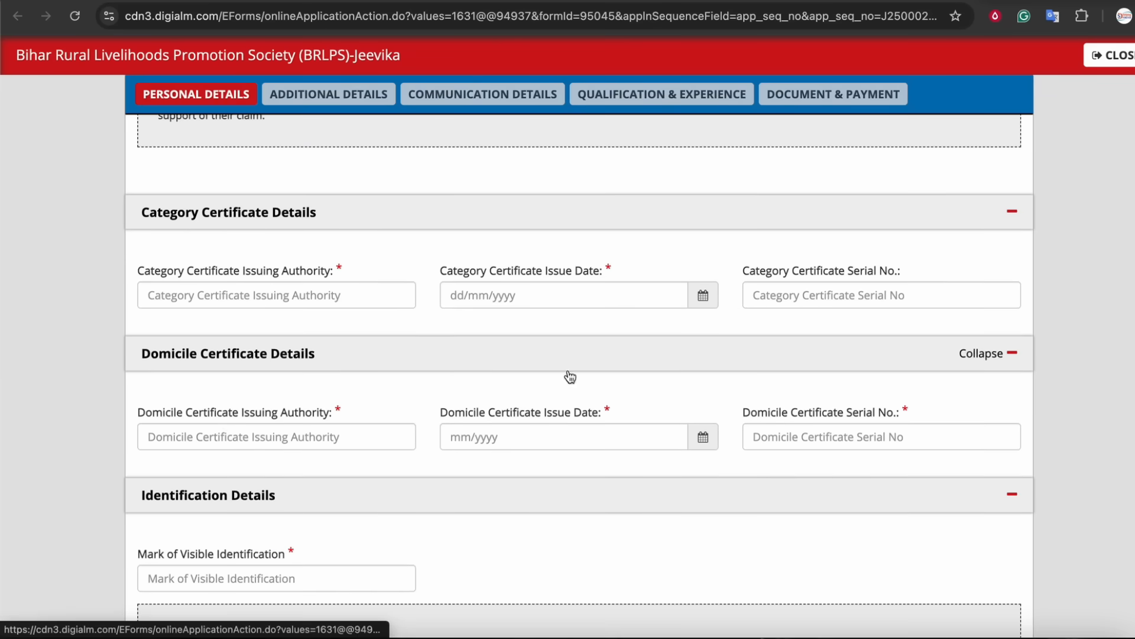
drag(208, 271, 314, 271)
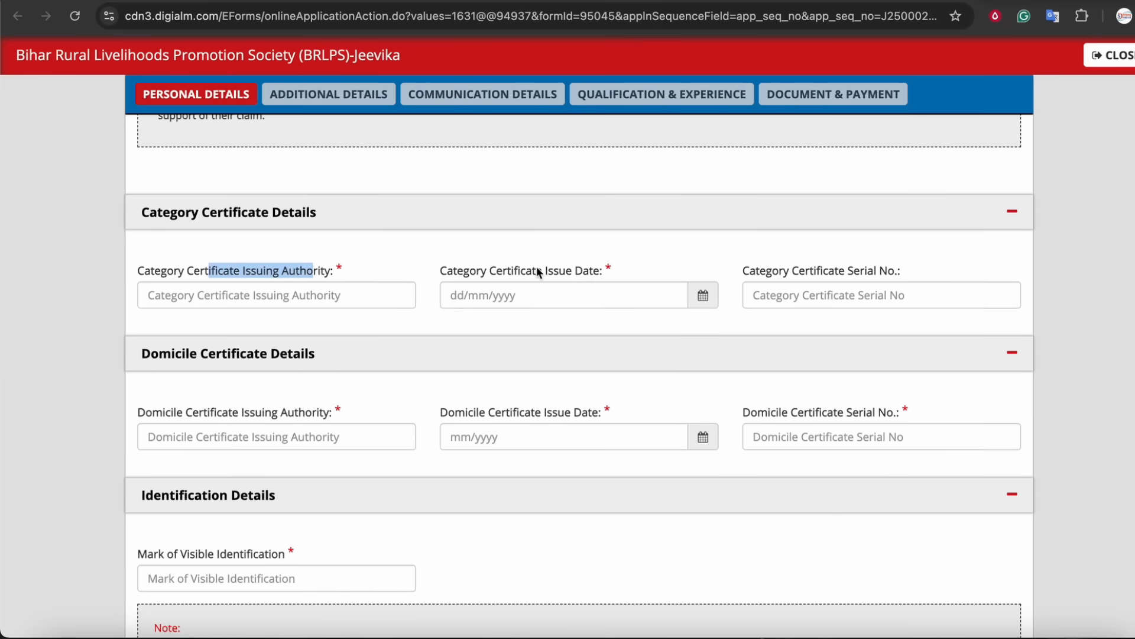
Review the category and domicile certificate issuing authority, issue date and serial number fields.
drag(537, 270, 611, 271)
drag(284, 412, 324, 412)
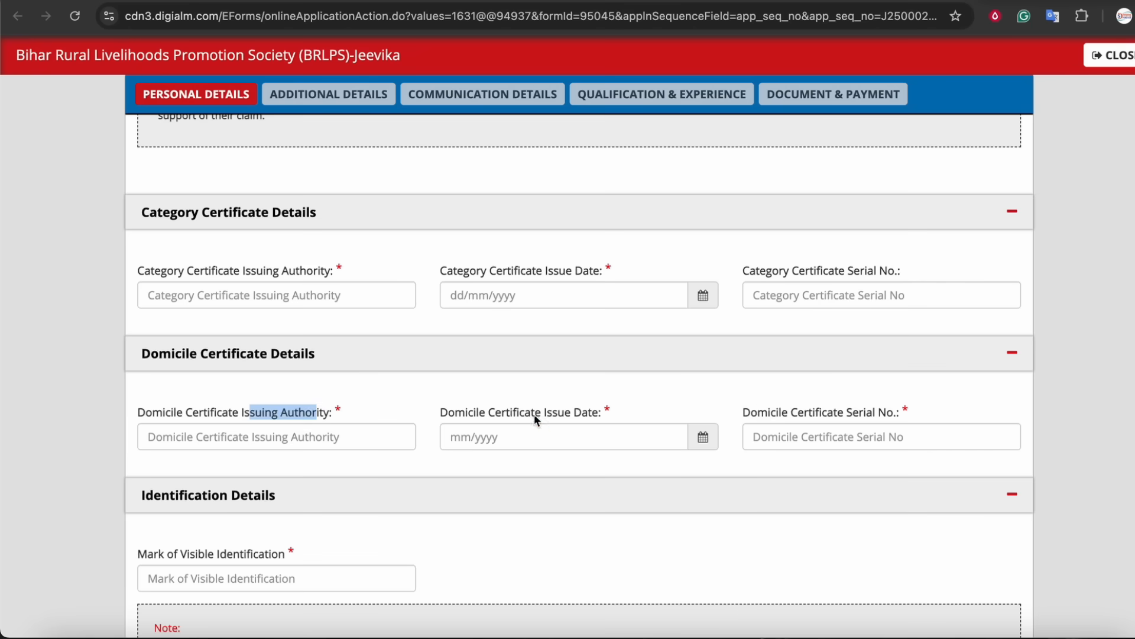
drag(535, 413, 609, 412)
drag(762, 419, 871, 411)
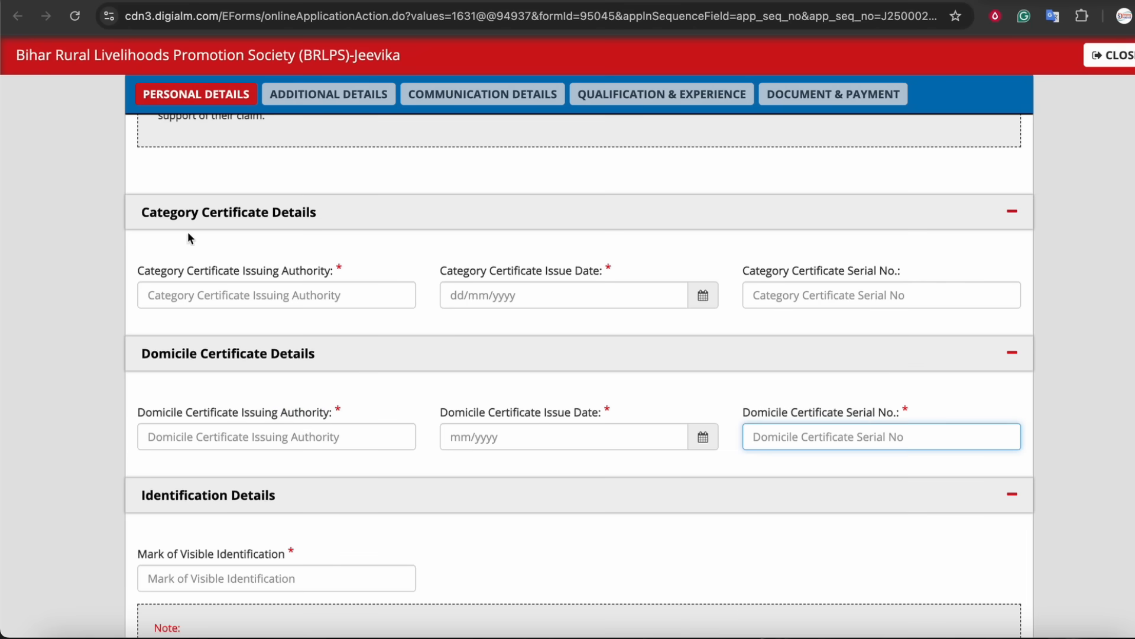
Answer No to being domiciled in Bihar and select Gujarat as the other domicile state.
scroll(514, 329, up, 3)
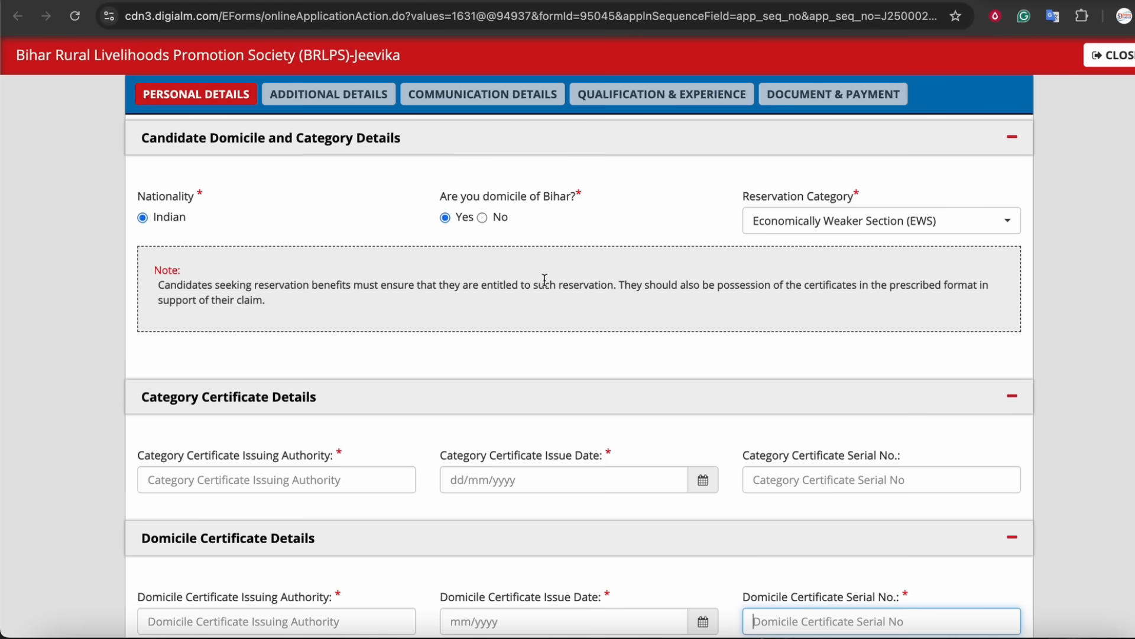
click(778, 222)
drag(472, 196, 545, 197)
click(483, 218)
click(817, 215)
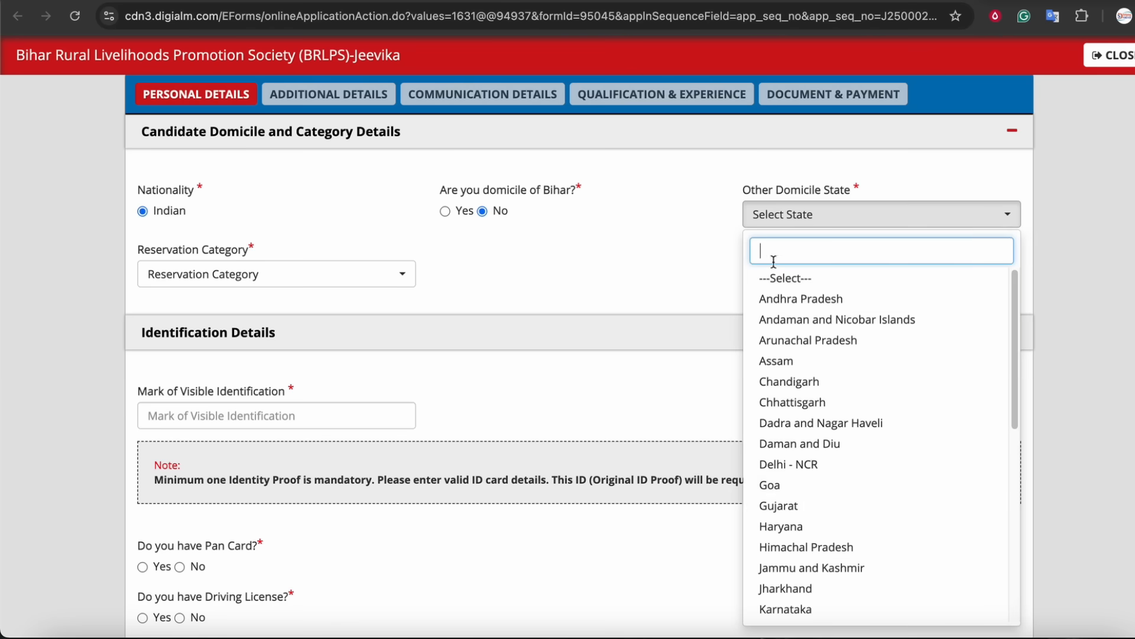
click(780, 506)
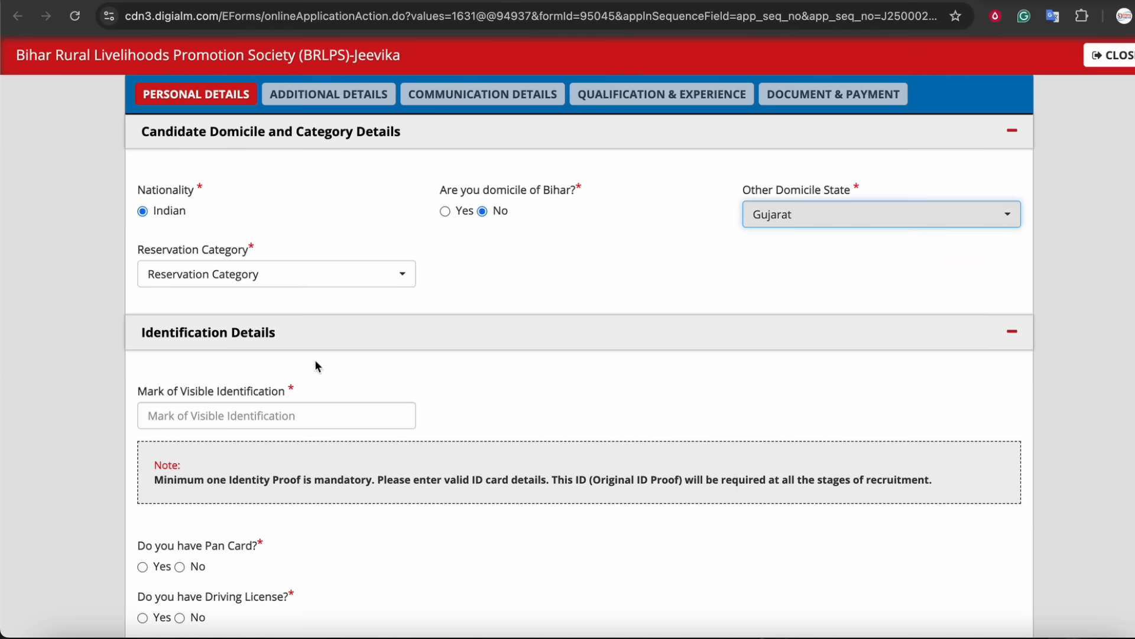
Set the reservation category to General (UR) and go to the mark of visible identification field.
click(205, 272)
click(195, 356)
scroll(319, 350, down, 2)
click(188, 294)
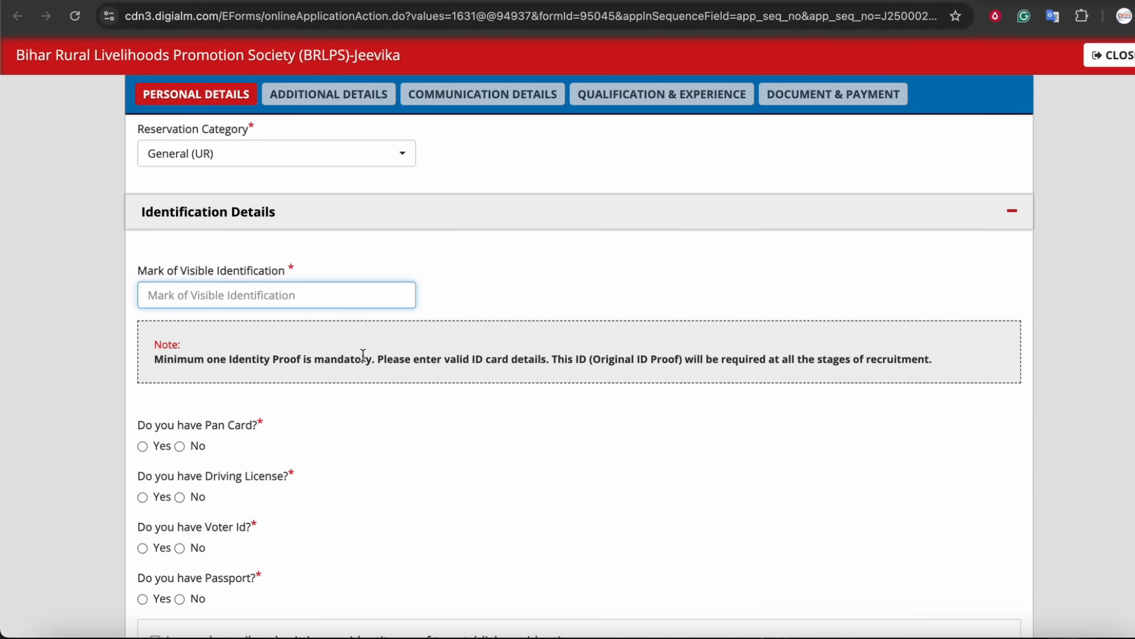
Review the Pan Card, Driving License, Voter Id and Passport questions.
scroll(358, 352, down, 3)
drag(185, 279, 249, 279)
drag(191, 328, 284, 328)
drag(177, 380, 257, 378)
drag(182, 432, 243, 431)
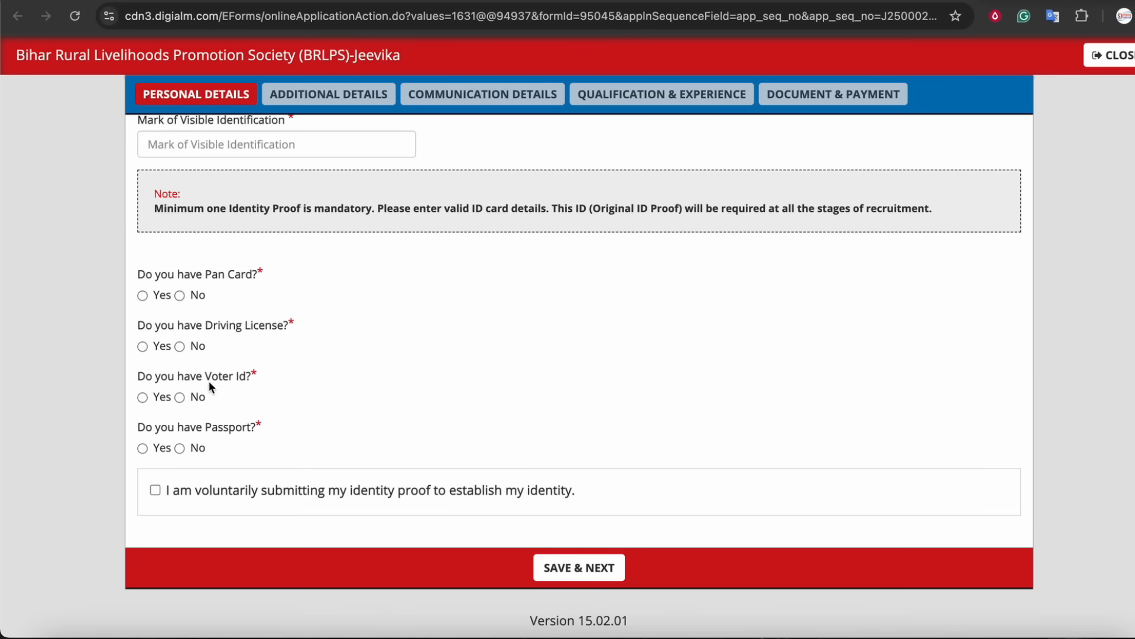
Answer Yes to having a Pan Card and dismiss the Pan Card Number length alert.
click(142, 295)
click(491, 300)
click(786, 305)
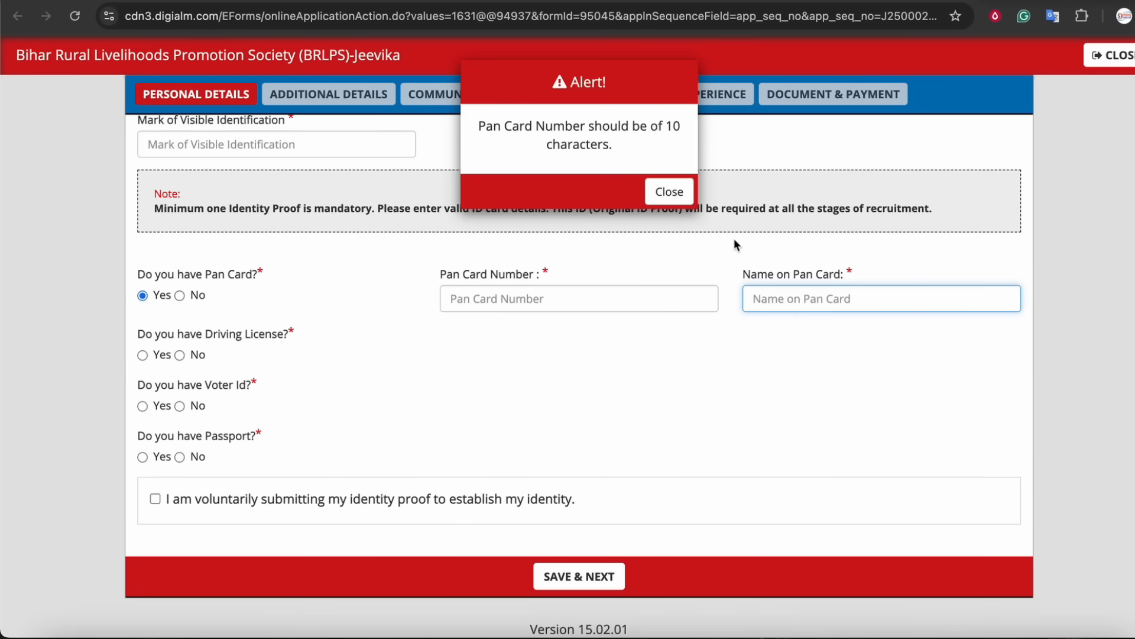
click(672, 192)
click(551, 297)
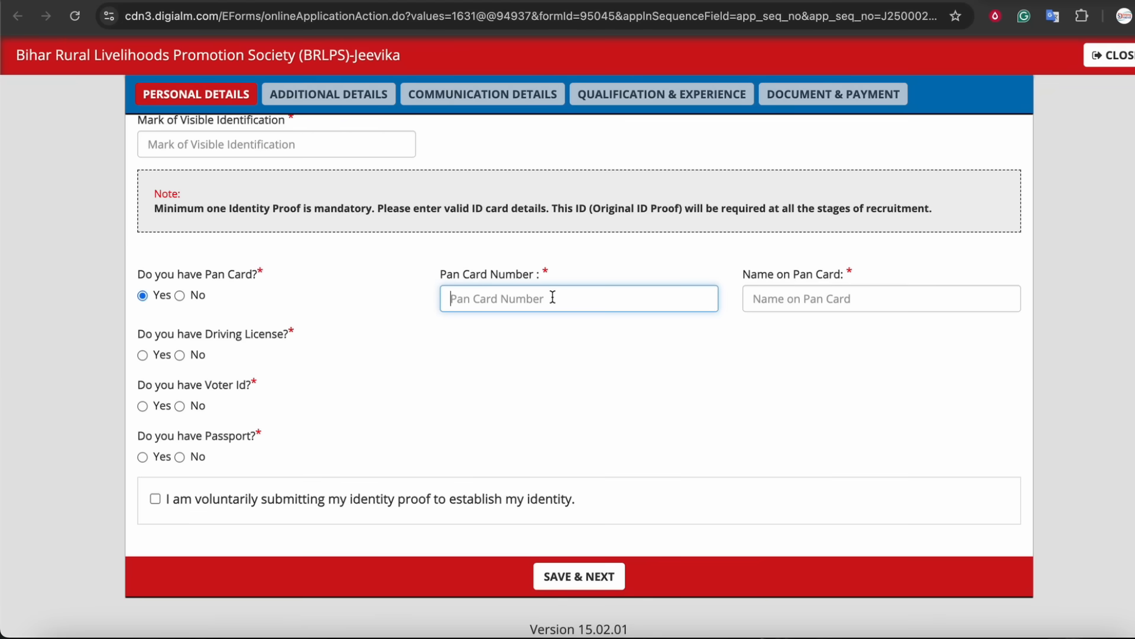
key(Caps_Lock)
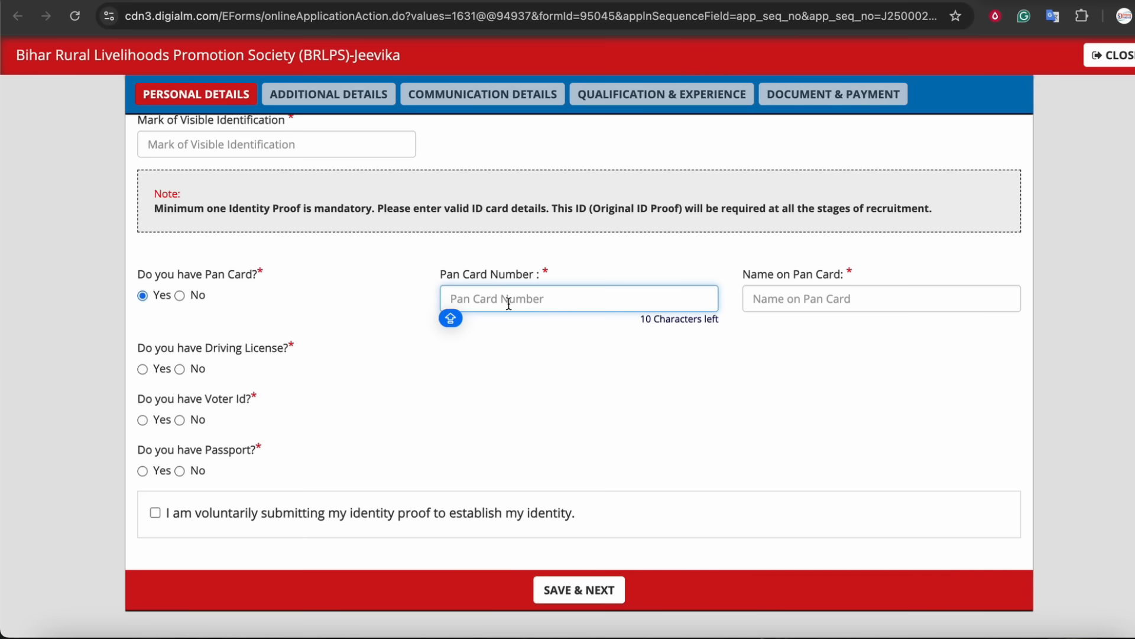
click(465, 278)
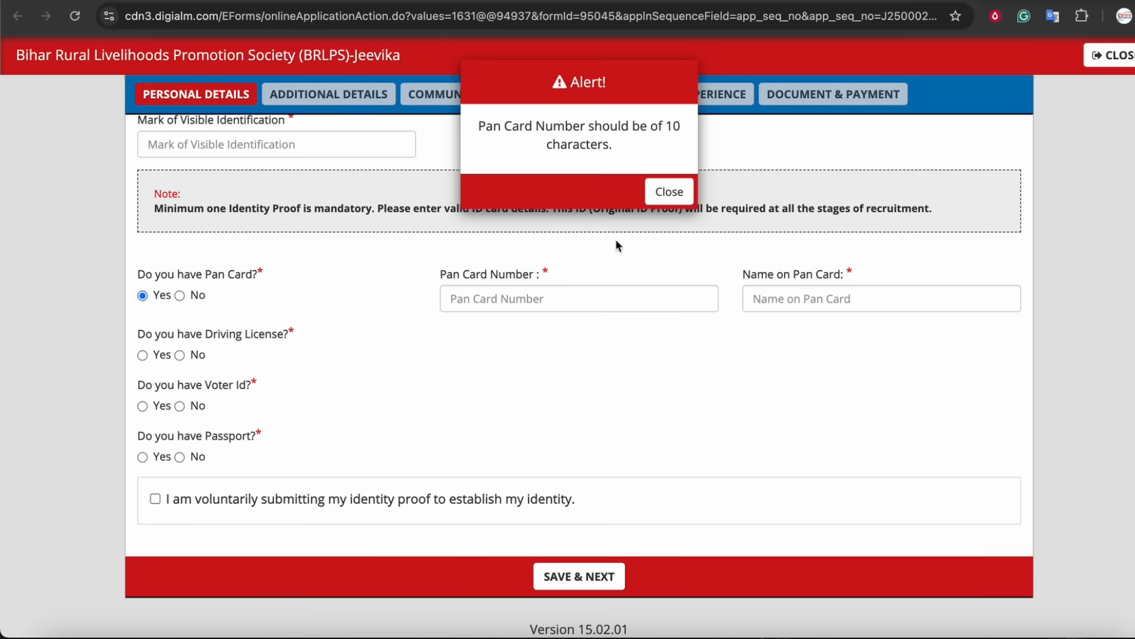
click(669, 190)
click(505, 297)
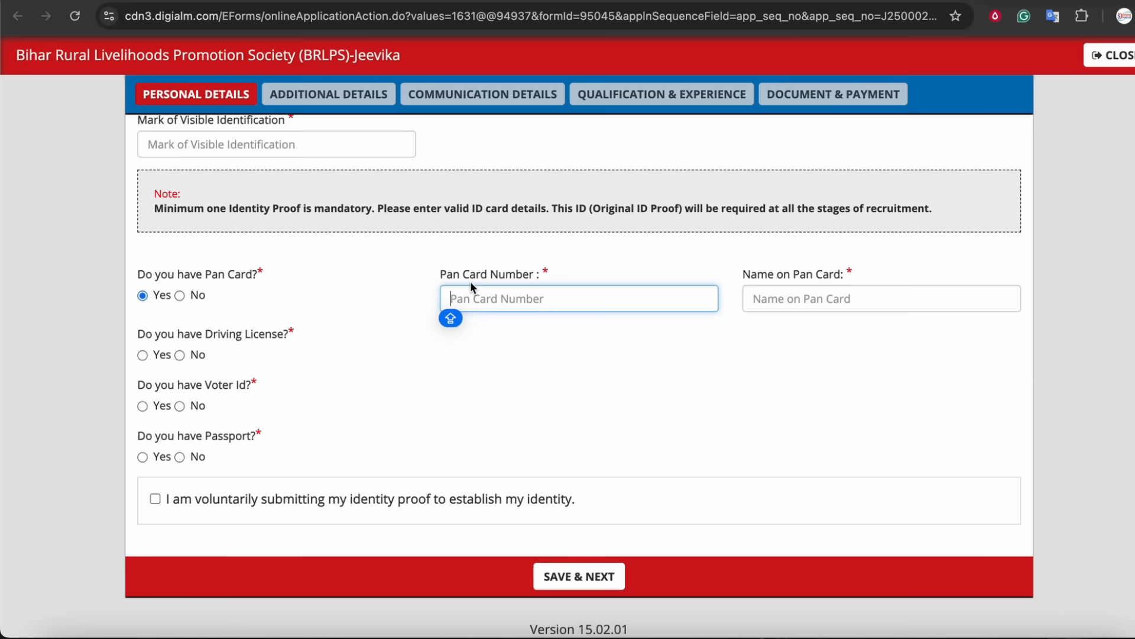
Dismiss the Pan Card alert and save the personal details to move on to additional details.
click(162, 500)
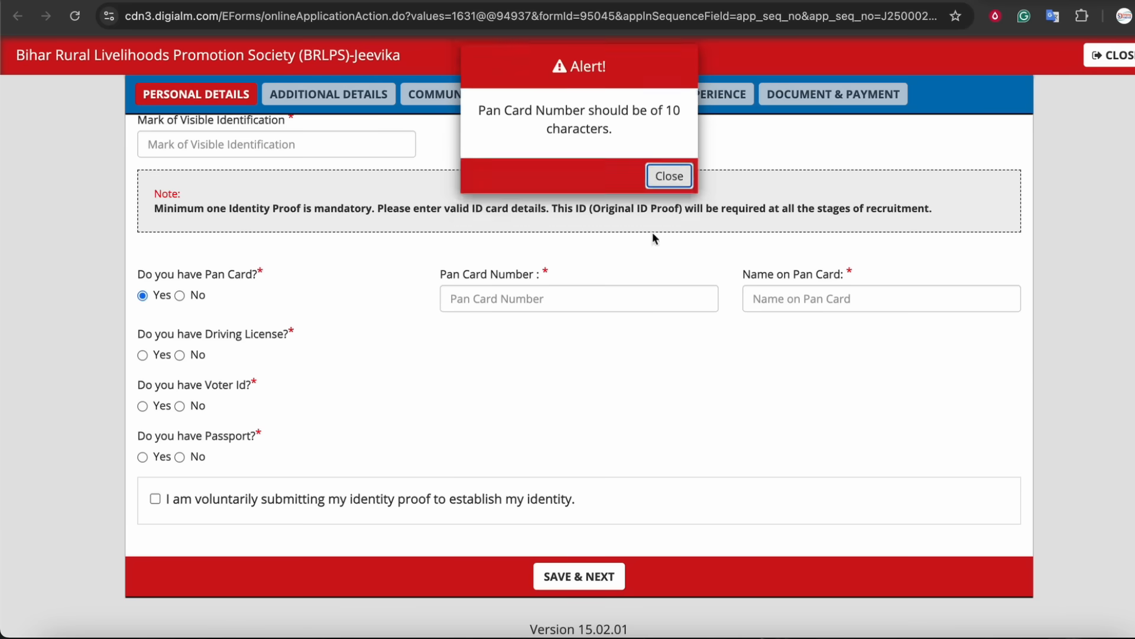
click(669, 176)
click(572, 585)
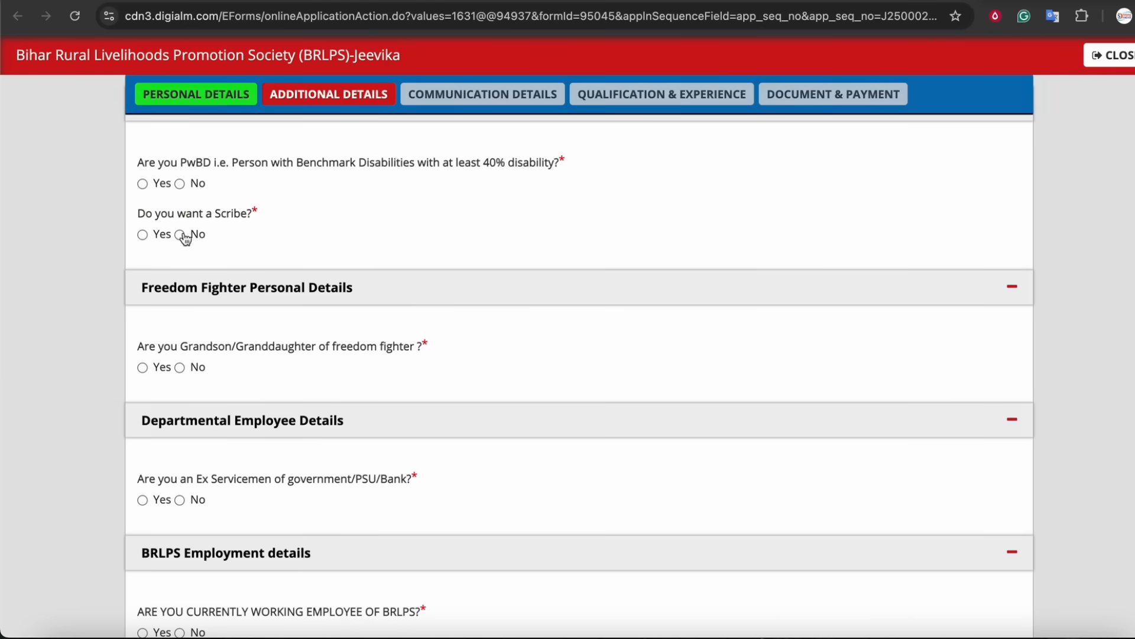
Answer No to the scribe and ex-serviceman questions in the additional details.
drag(175, 215, 238, 216)
click(184, 236)
click(200, 234)
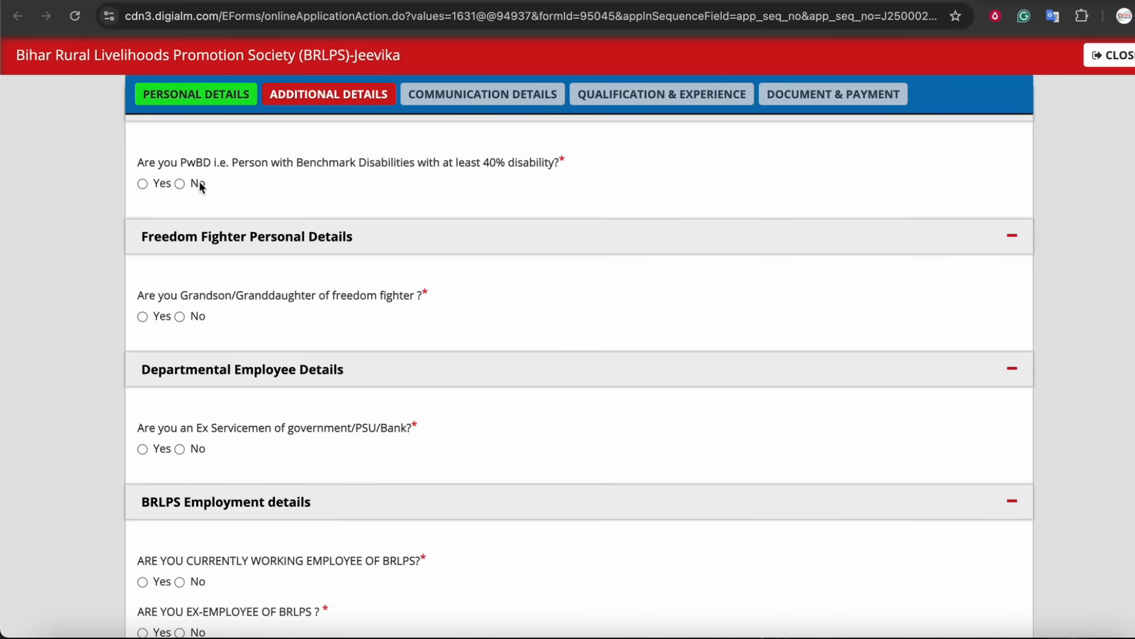
drag(275, 296, 355, 296)
click(317, 296)
scroll(207, 312, down, 3)
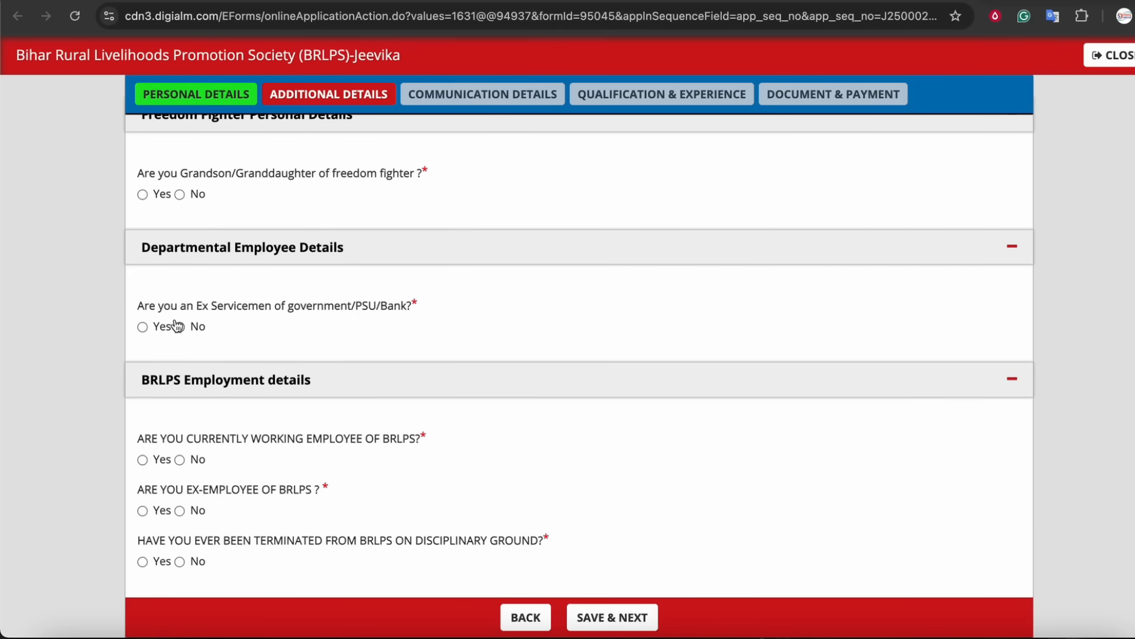
scroll(225, 349, down, 1)
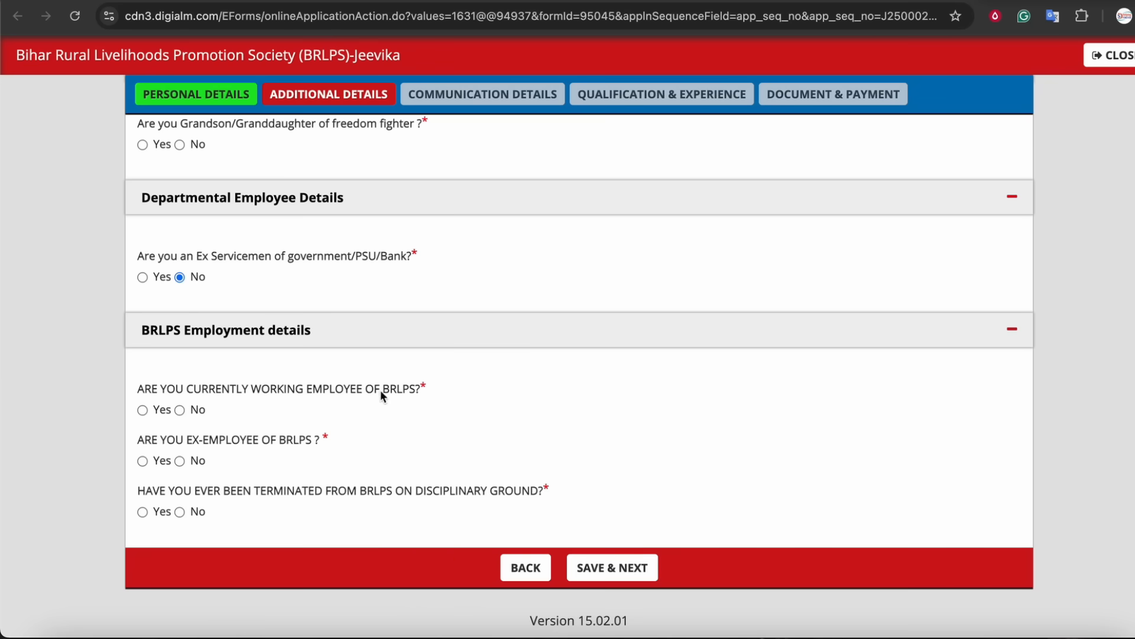
Answer No to current and former BRLPS employment and save the additional details.
click(180, 409)
drag(240, 439, 301, 442)
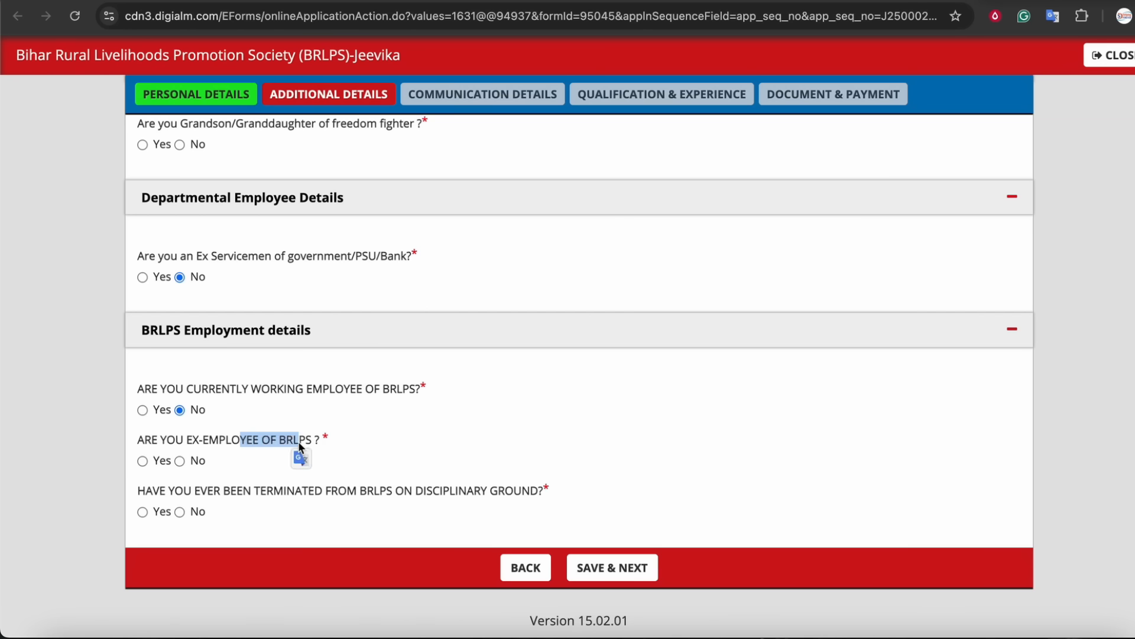
click(299, 441)
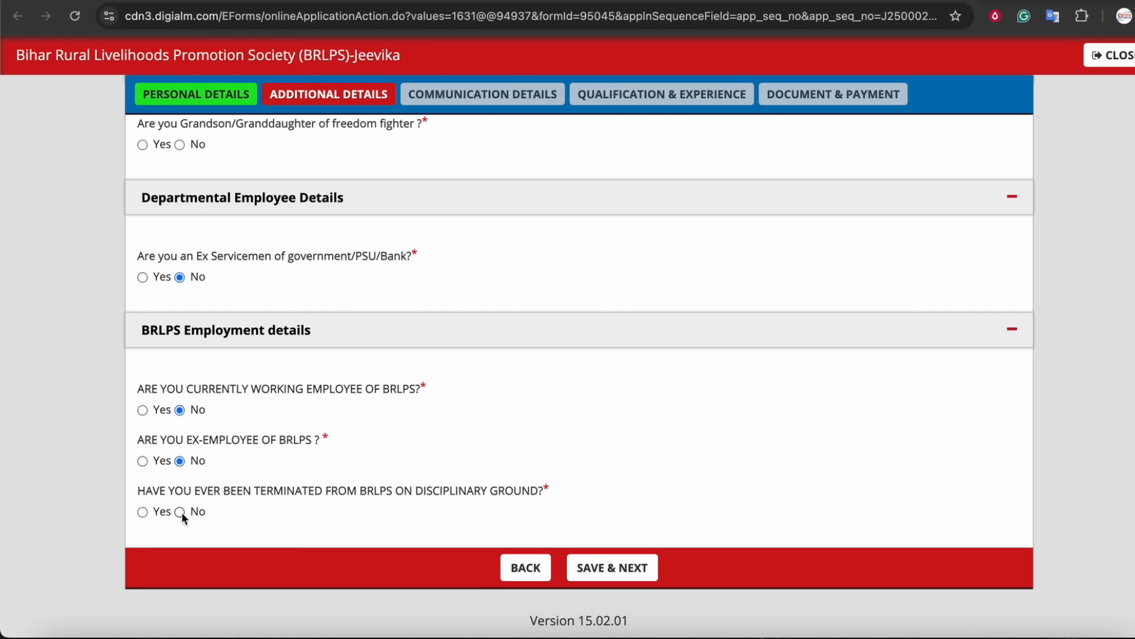
click(606, 571)
Select India as the country of the correspondence address.
scroll(392, 274, down, 2)
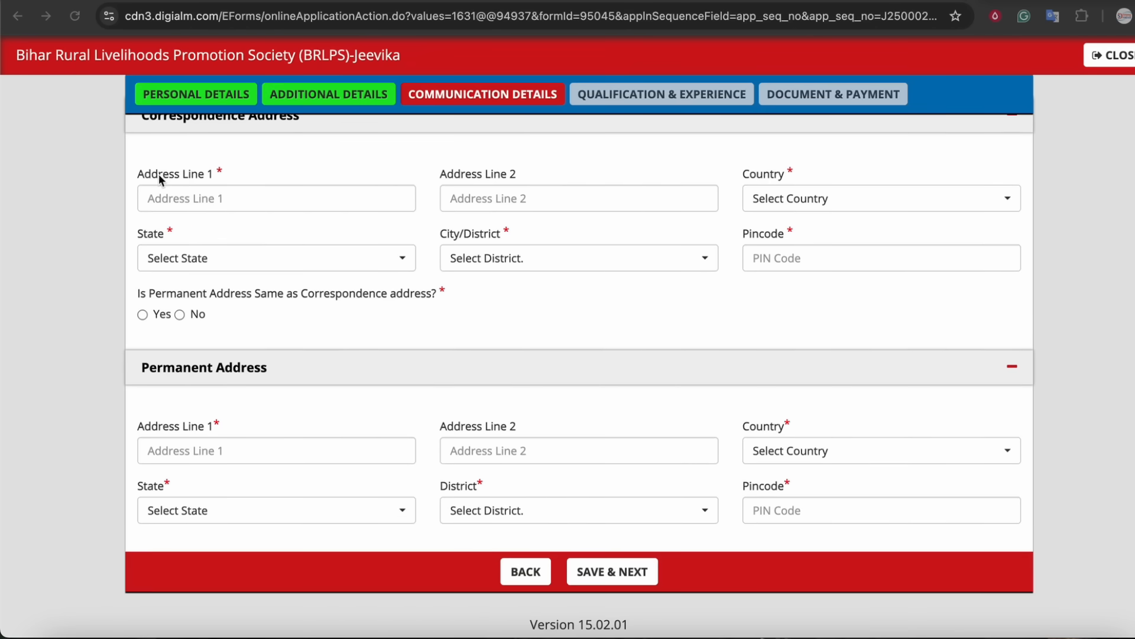
scroll(195, 183, up, 2)
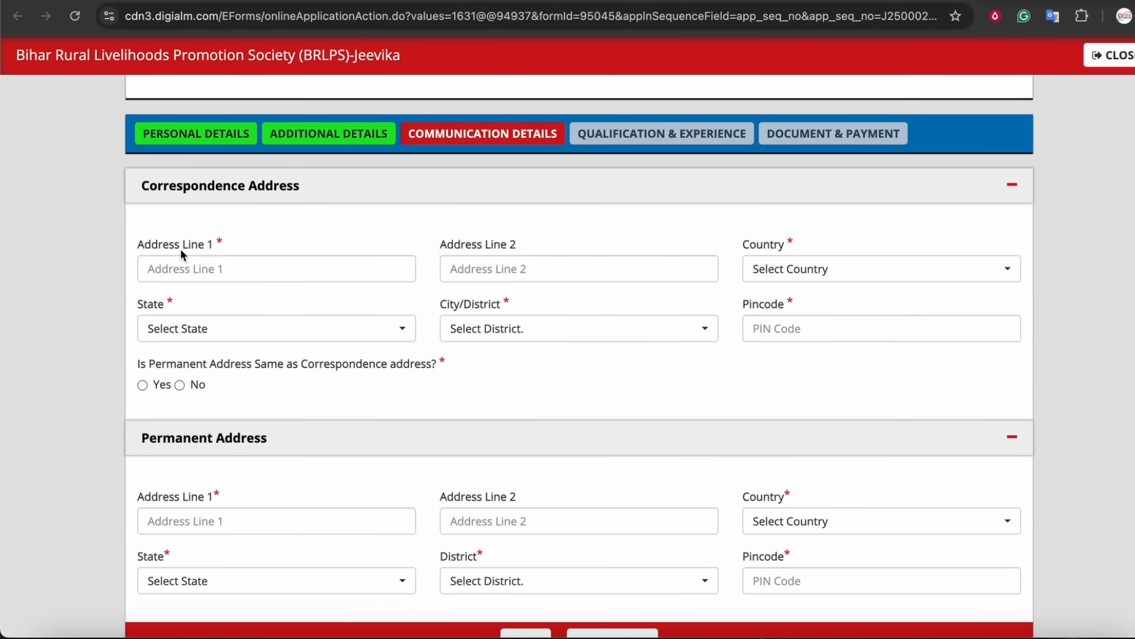
scroll(180, 248, down, 1)
click(204, 241)
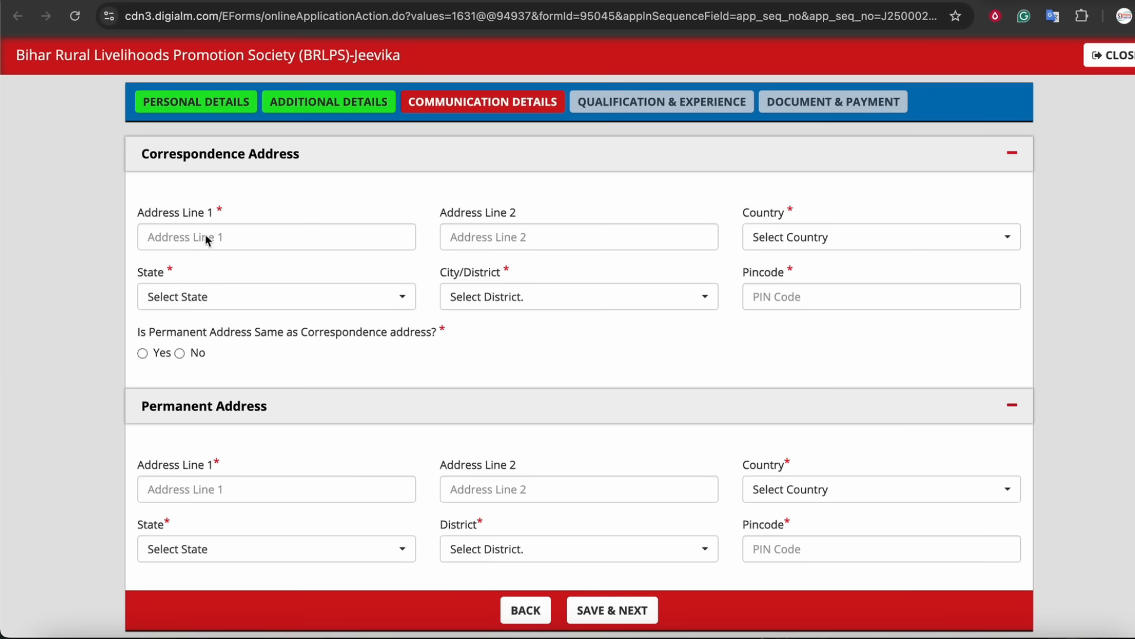
click(526, 236)
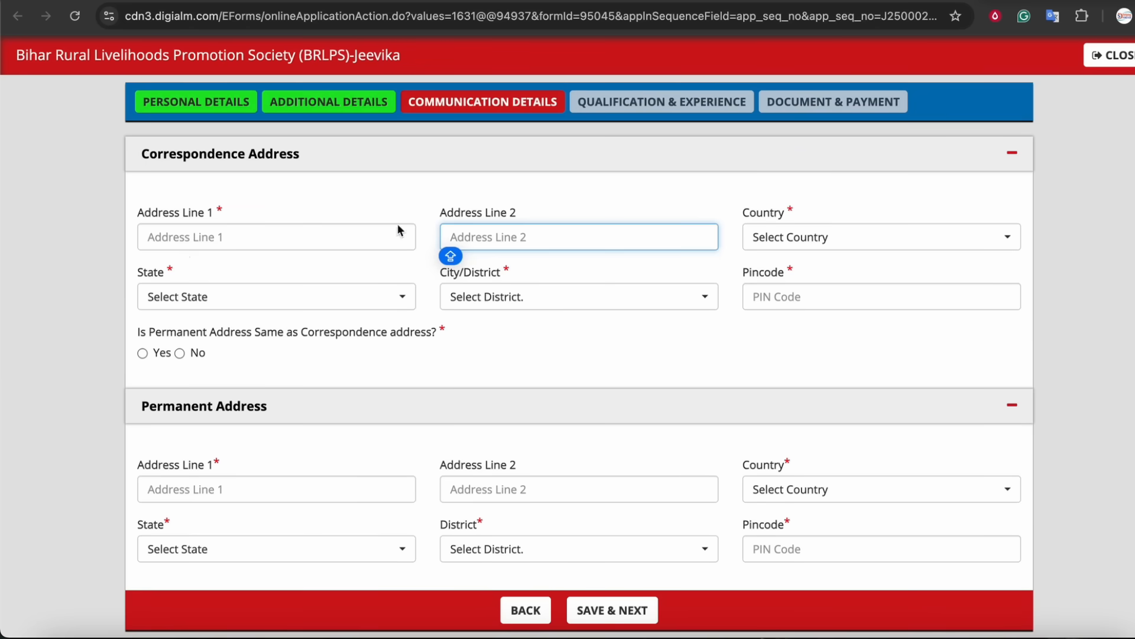
click(779, 239)
click(769, 319)
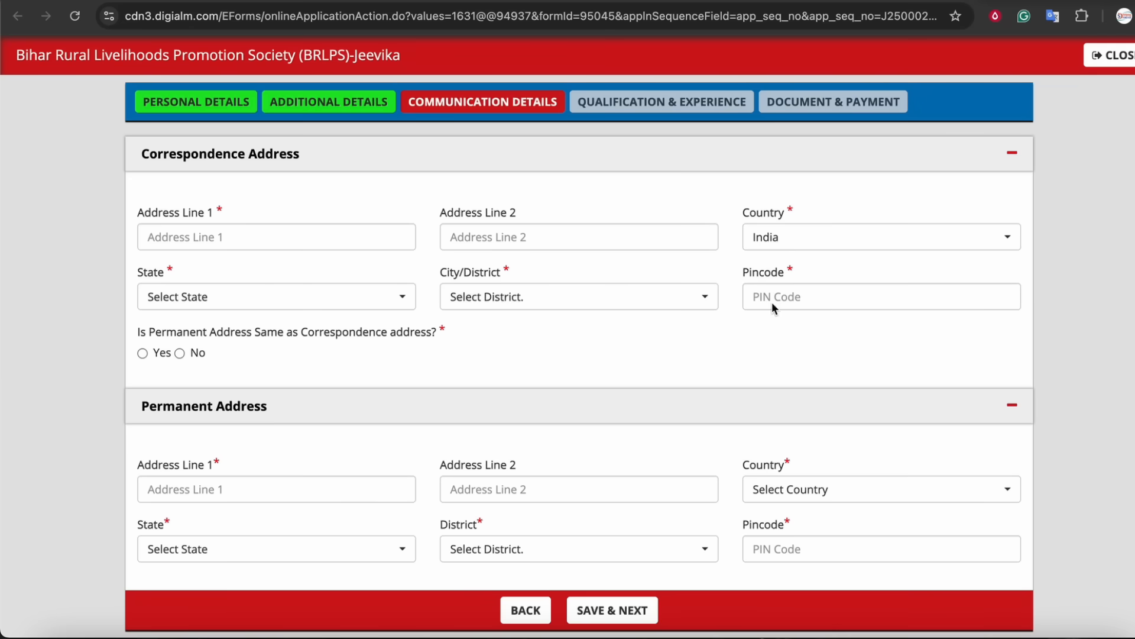
Save the communication details and proceed to the qualification and experience section.
scroll(423, 332, down, 1)
scroll(422, 333, down, 1)
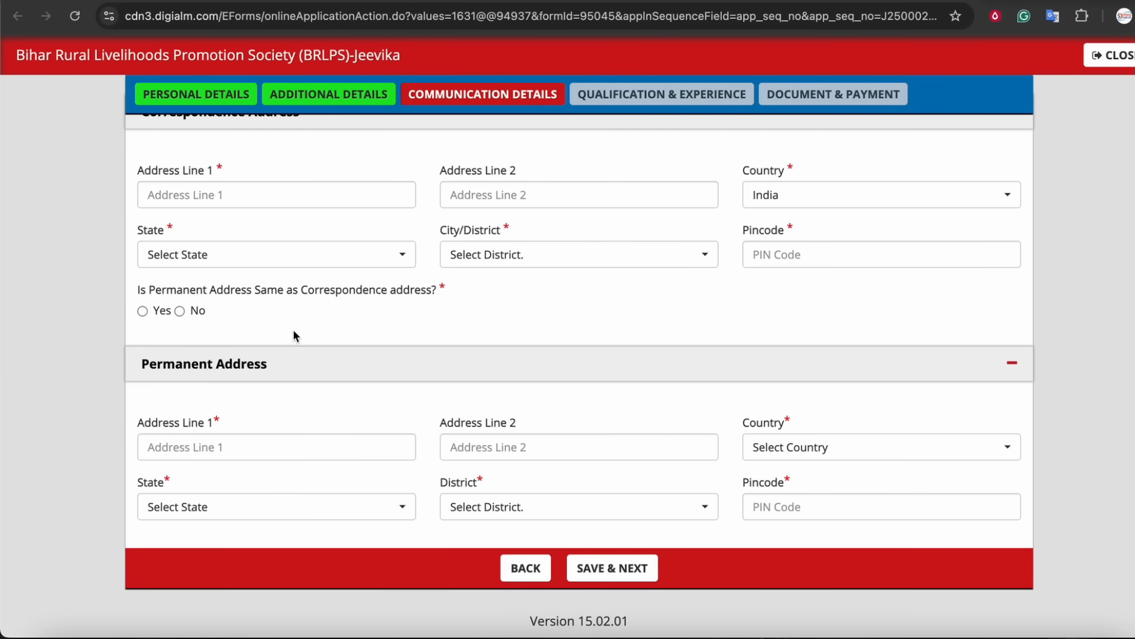
click(623, 581)
scroll(710, 287, down, 3)
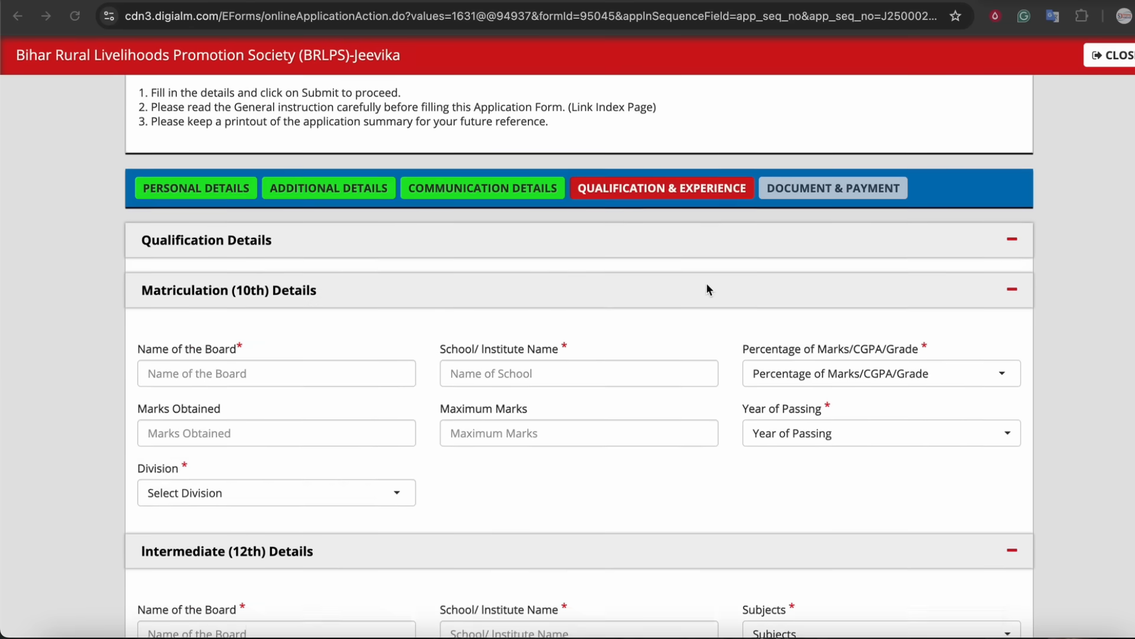
Review the Matriculation (10th) and Intermediate (12th) qualification fields.
scroll(479, 293, down, 2)
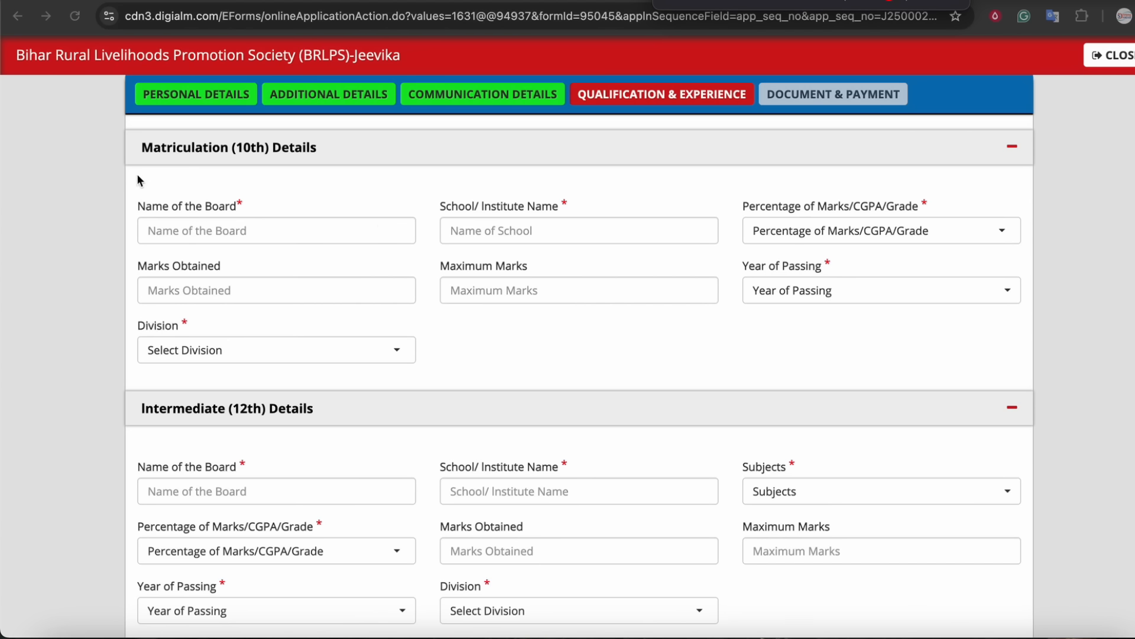
drag(151, 244, 219, 244)
drag(466, 239, 565, 239)
mouse_move(786, 243)
mouse_down()
mouse_move(908, 225)
mouse_move(759, 222)
mouse_up()
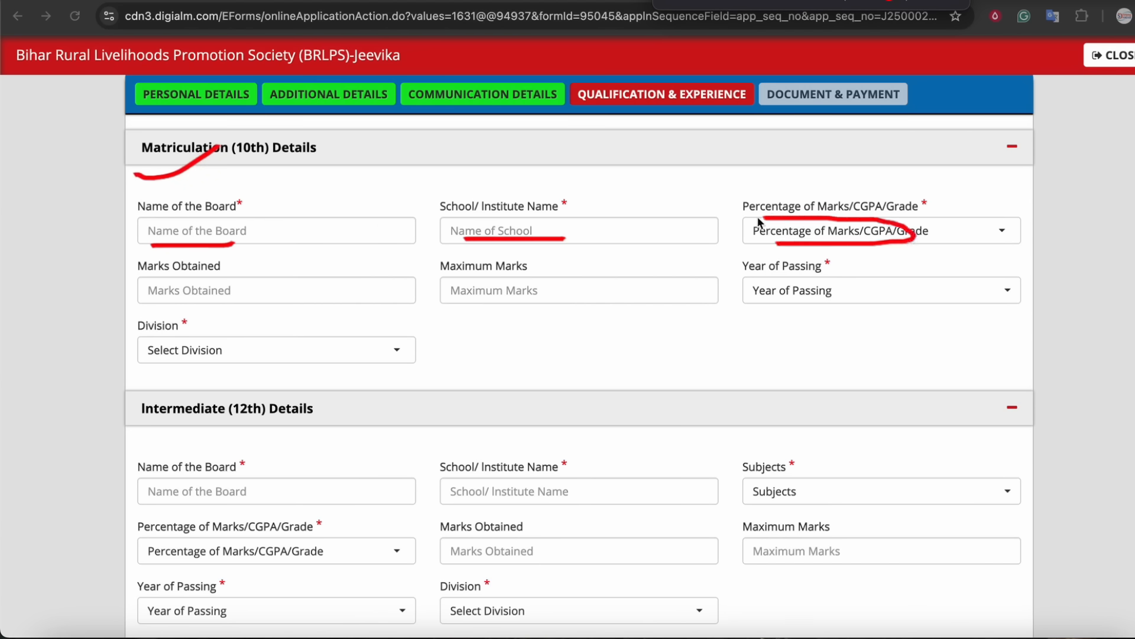
mouse_move(142, 300)
mouse_down()
mouse_move(201, 315)
mouse_move(178, 278)
mouse_move(155, 314)
mouse_up()
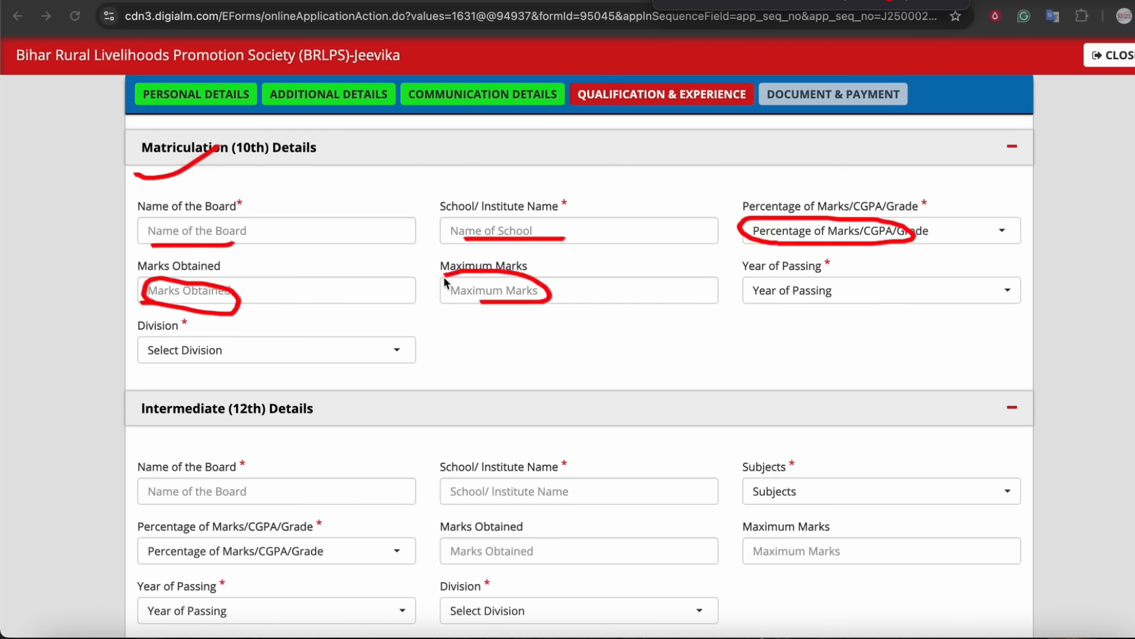
drag(834, 305, 783, 325)
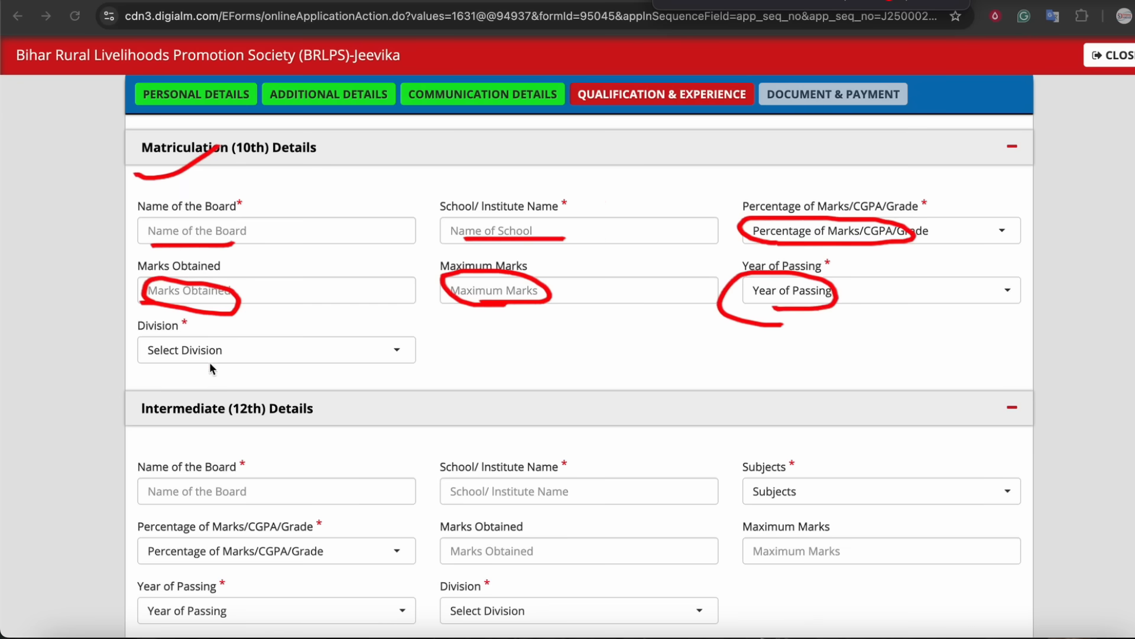
drag(175, 357, 188, 338)
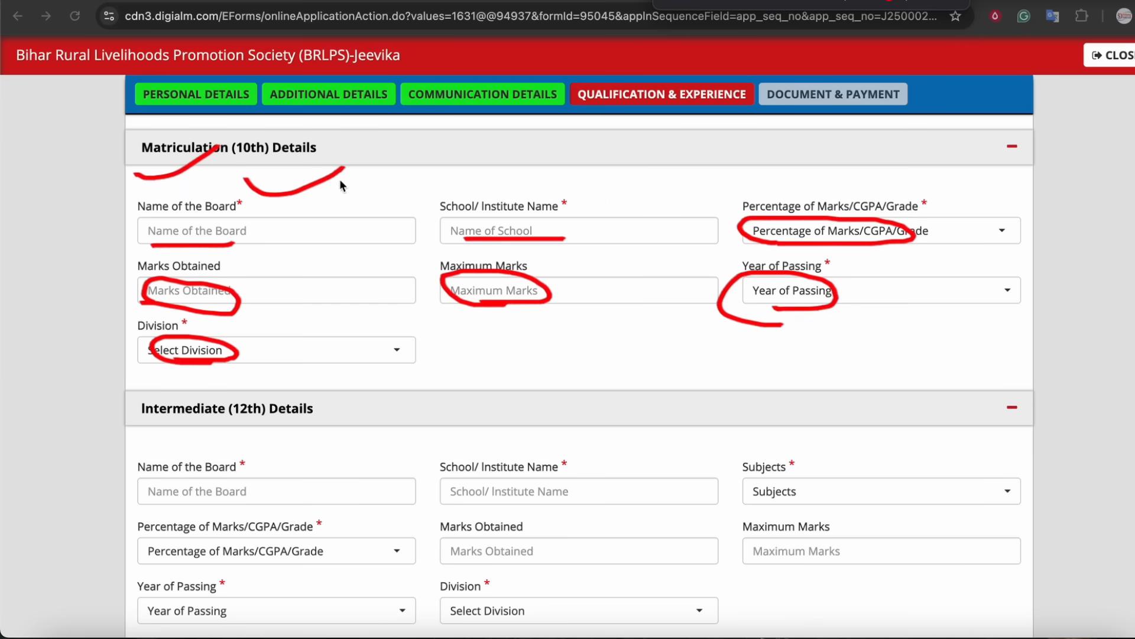
mouse_move(258, 442)
mouse_down()
mouse_move(327, 429)
mouse_move(211, 442)
mouse_up()
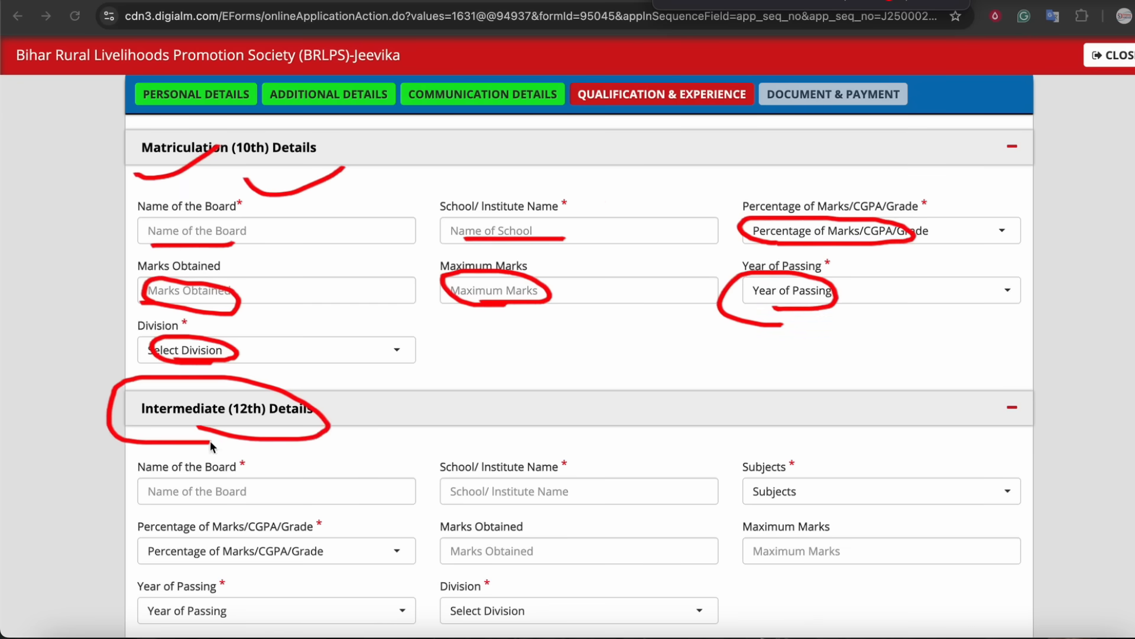
scroll(611, 301, down, 3)
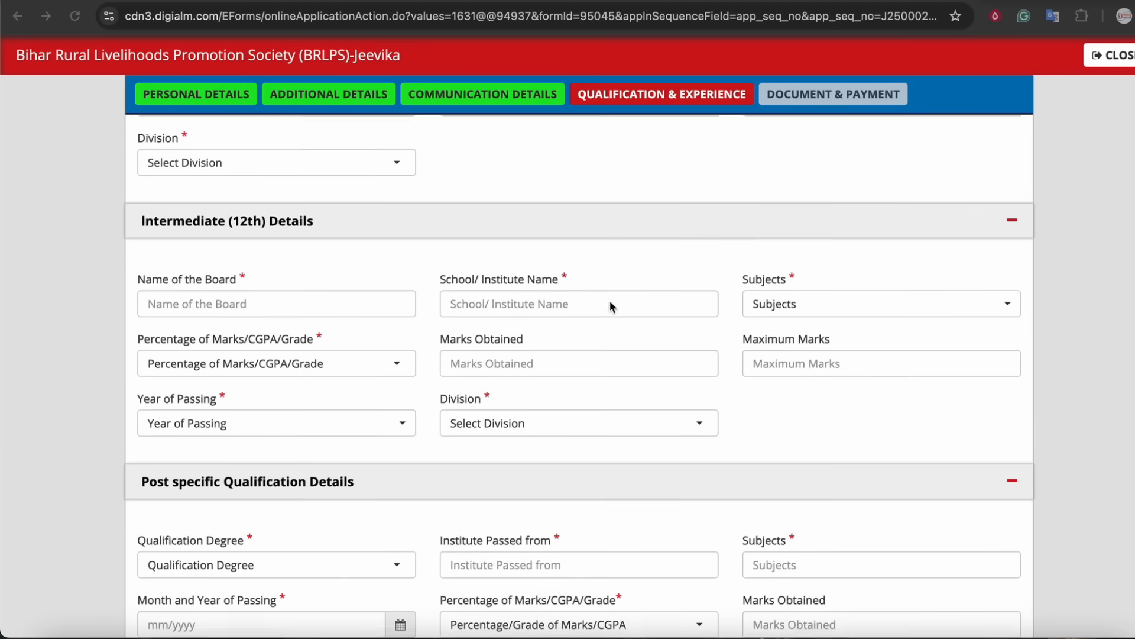
Set the intermediate subjects to SCIENCE and the marks type to Percentage, then open marks obtained.
click(816, 305)
click(784, 411)
click(182, 361)
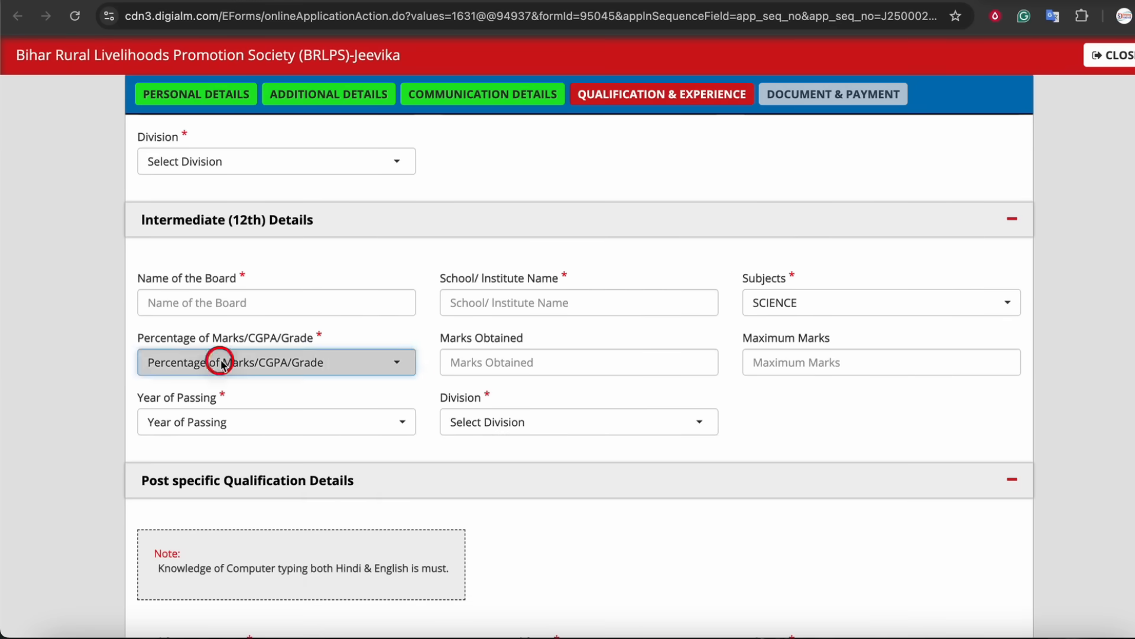
click(190, 449)
click(498, 362)
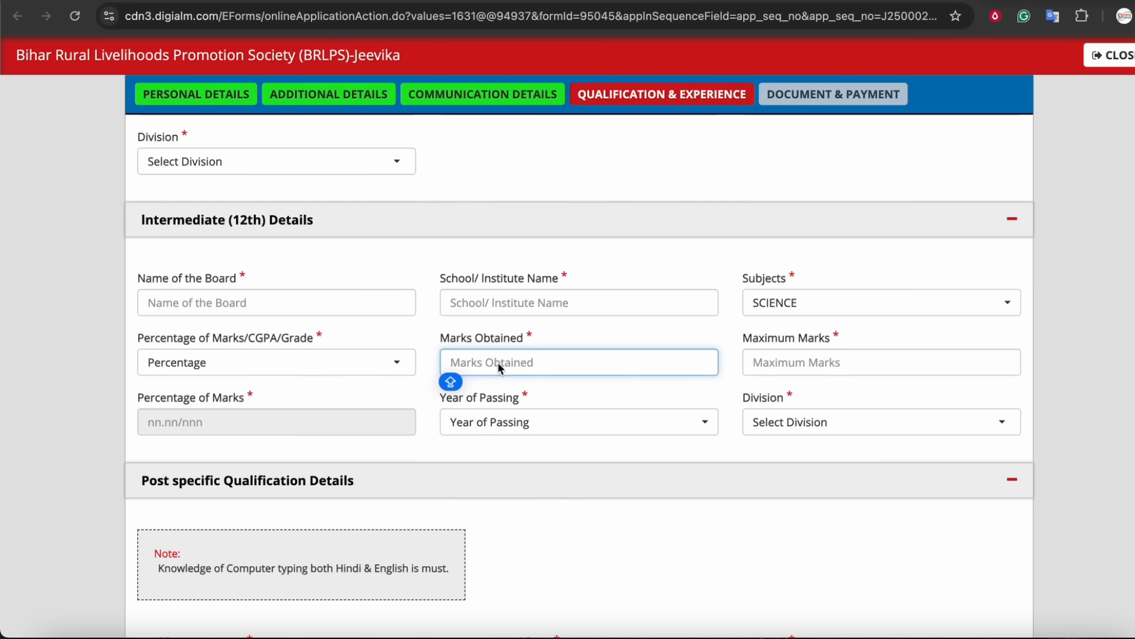
Enter 320 as the intermediate marks obtained and 500 as the maximum marks.
text(320)
key(Tab)
text(500)
key(Tab)
Set the intermediate division to First.
scroll(520, 362, down, 3)
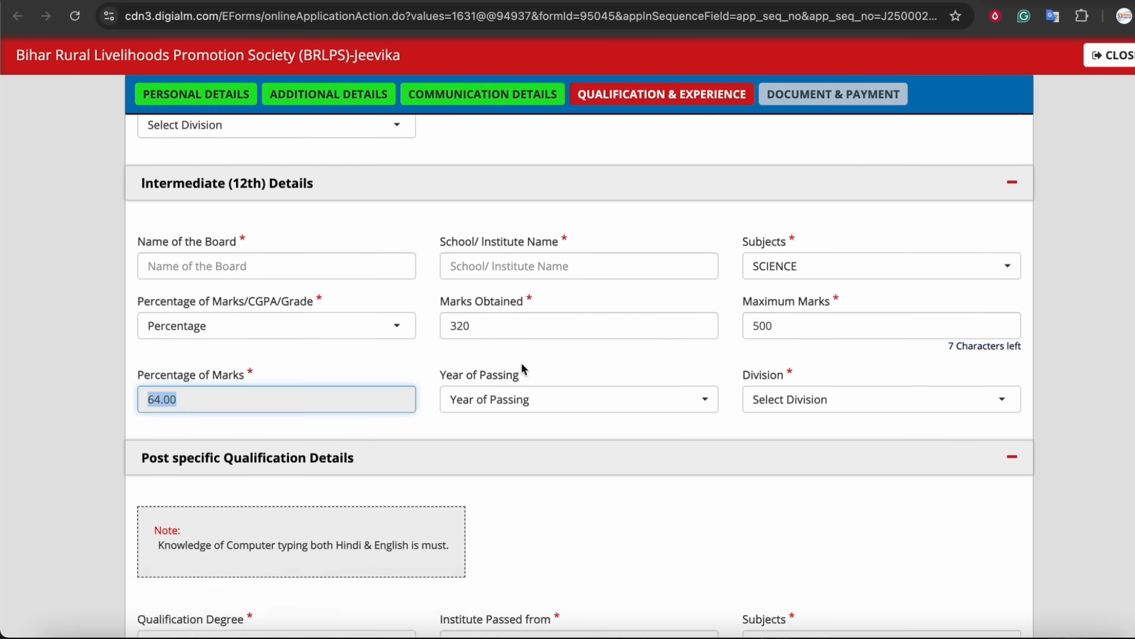
click(791, 266)
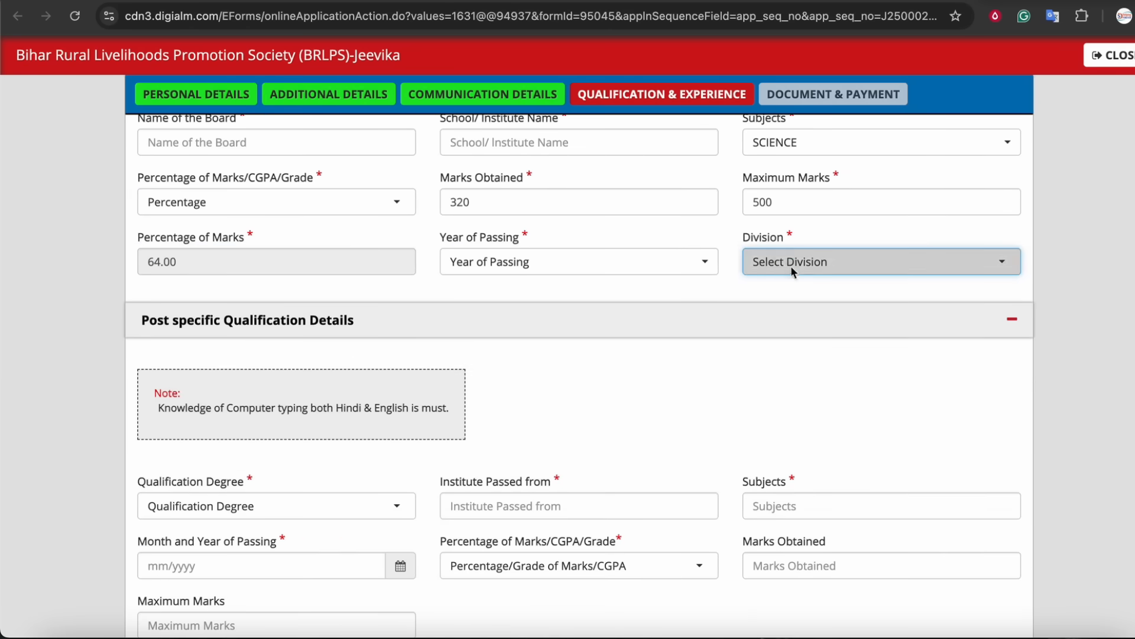
click(772, 344)
Examine the post-specific qualification details section and its computer typing note.
scroll(559, 330, down, 2)
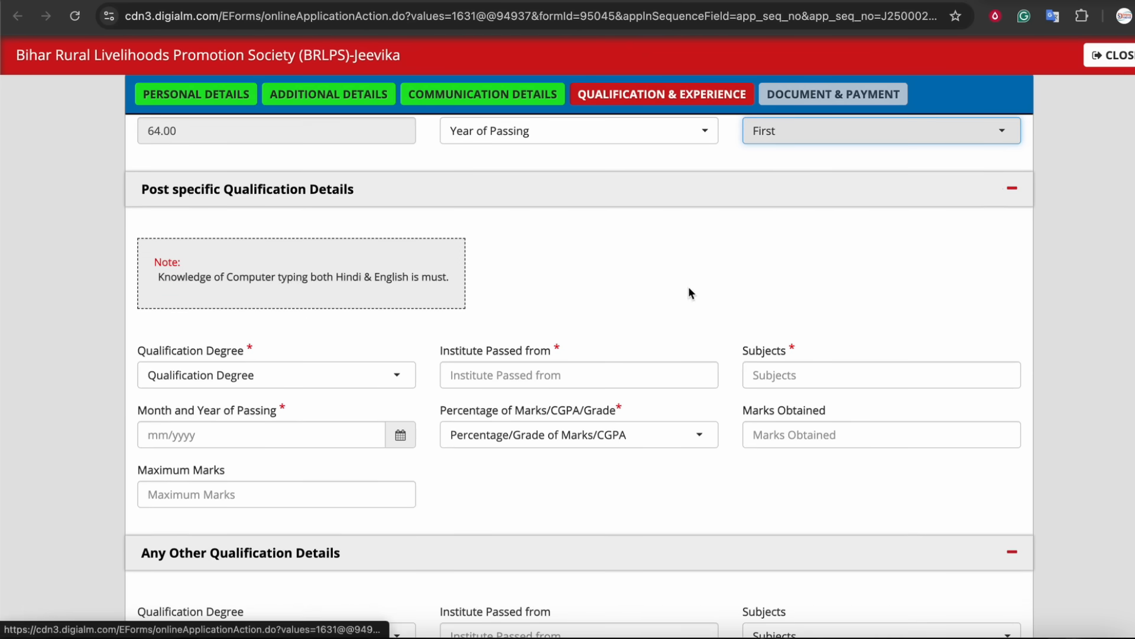
scroll(690, 288, down, 1)
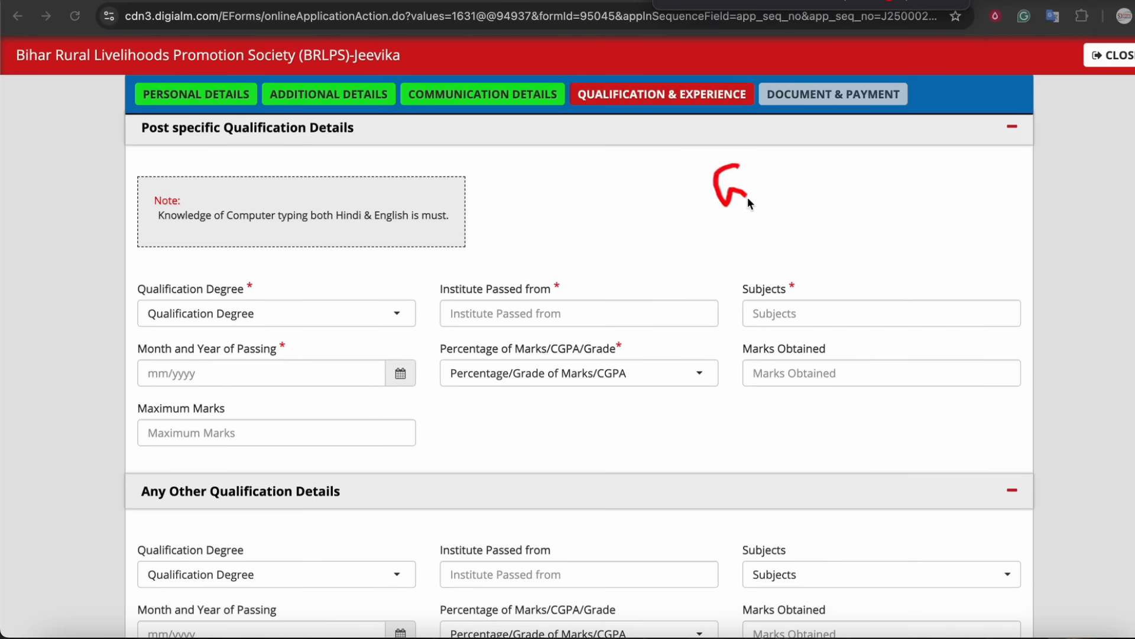
mouse_move(807, 171)
mouse_down()
mouse_move(831, 190)
mouse_move(863, 157)
mouse_up()
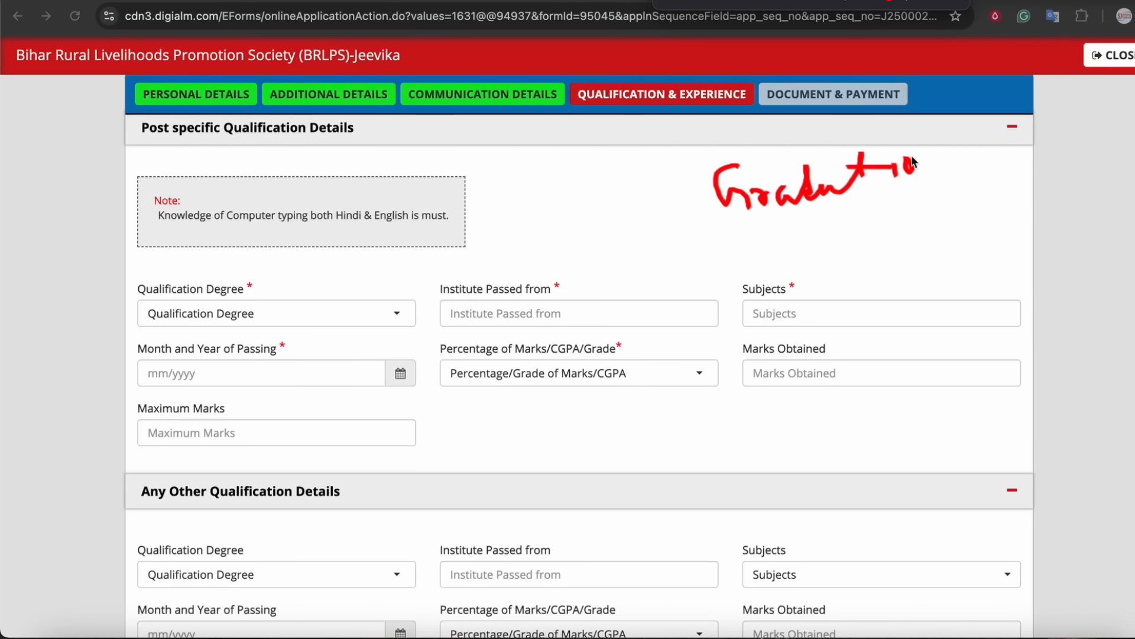
drag(938, 171, 953, 190)
mouse_move(747, 223)
mouse_down()
mouse_move(790, 226)
mouse_move(694, 196)
mouse_move(750, 224)
mouse_up()
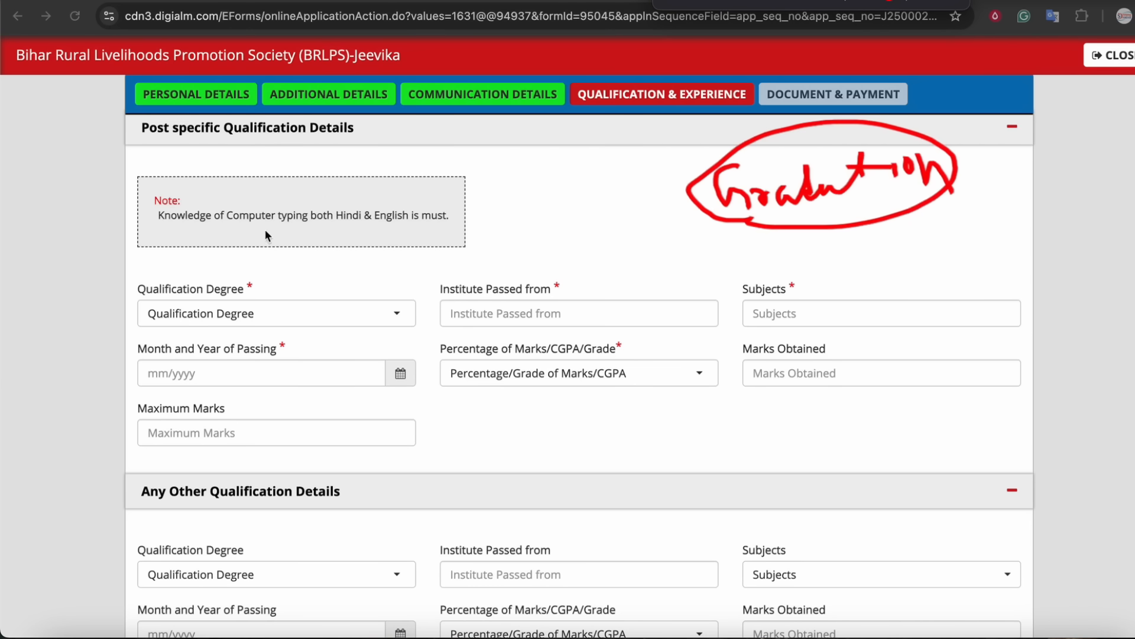
drag(138, 136, 186, 139)
drag(111, 310, 163, 281)
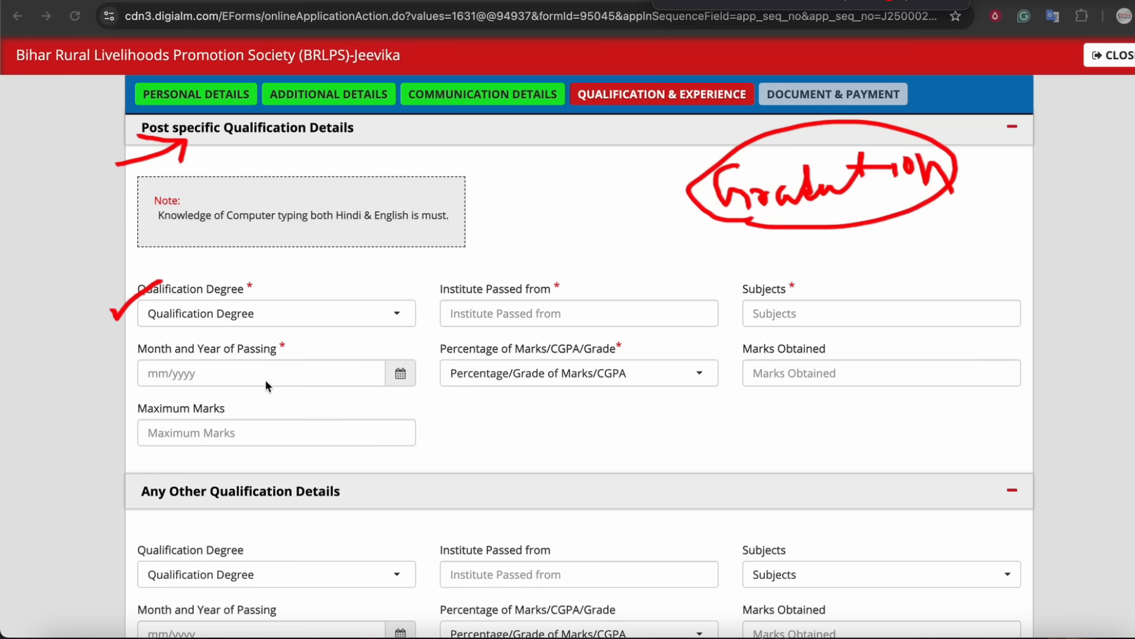
click(954, 2)
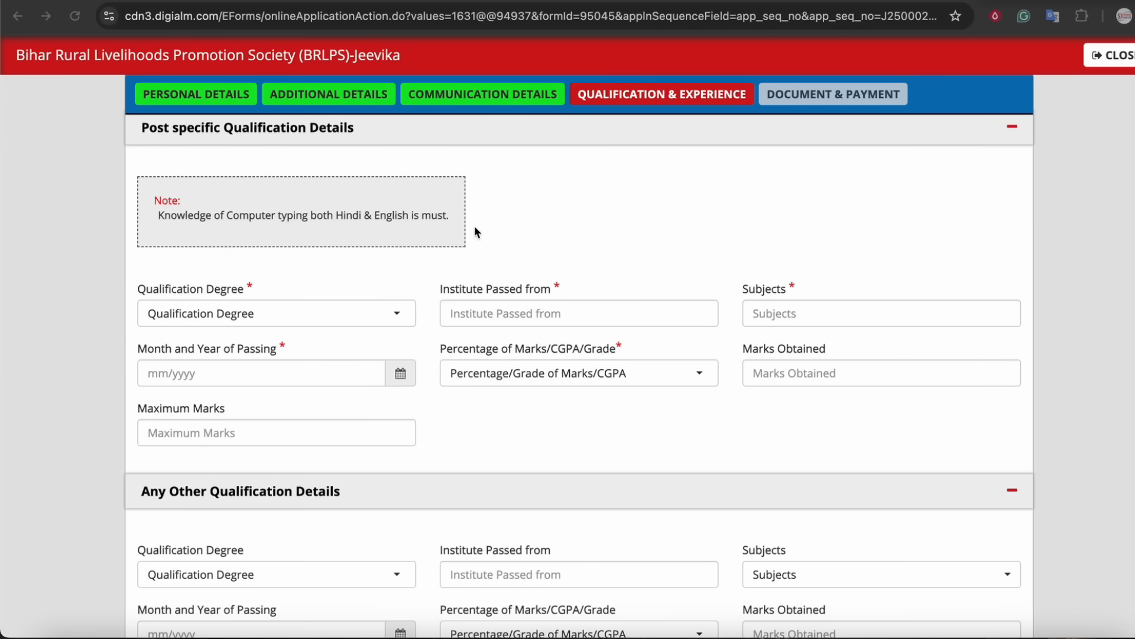
Set the post-specific qualification degree to Graduate degree in any discipline and its marks type to Percentage.
click(299, 315)
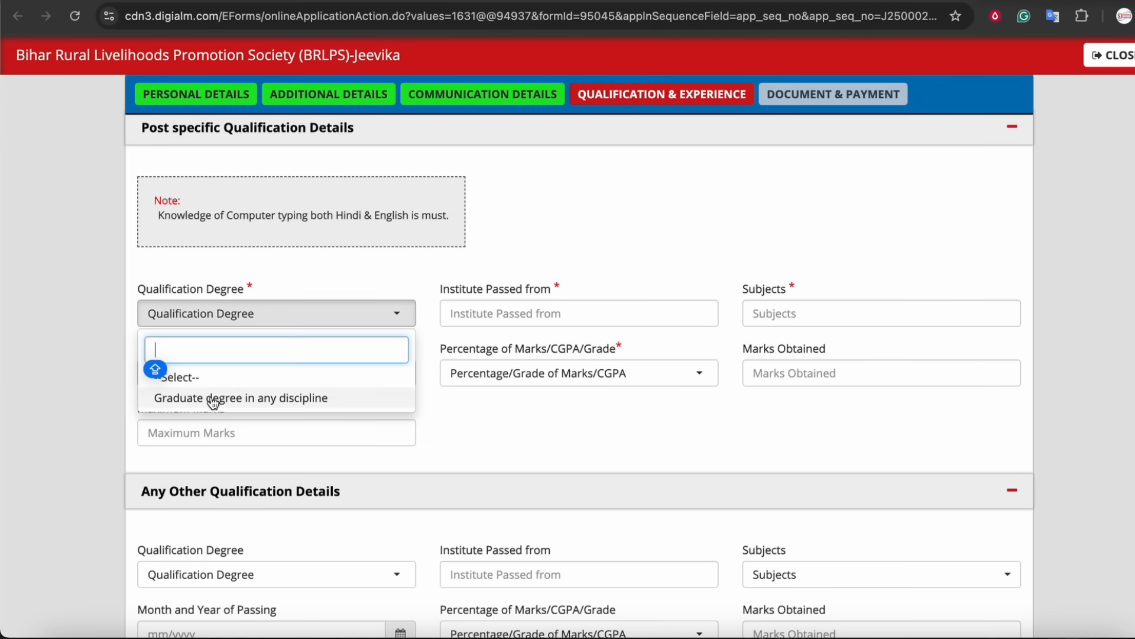
click(222, 398)
click(551, 312)
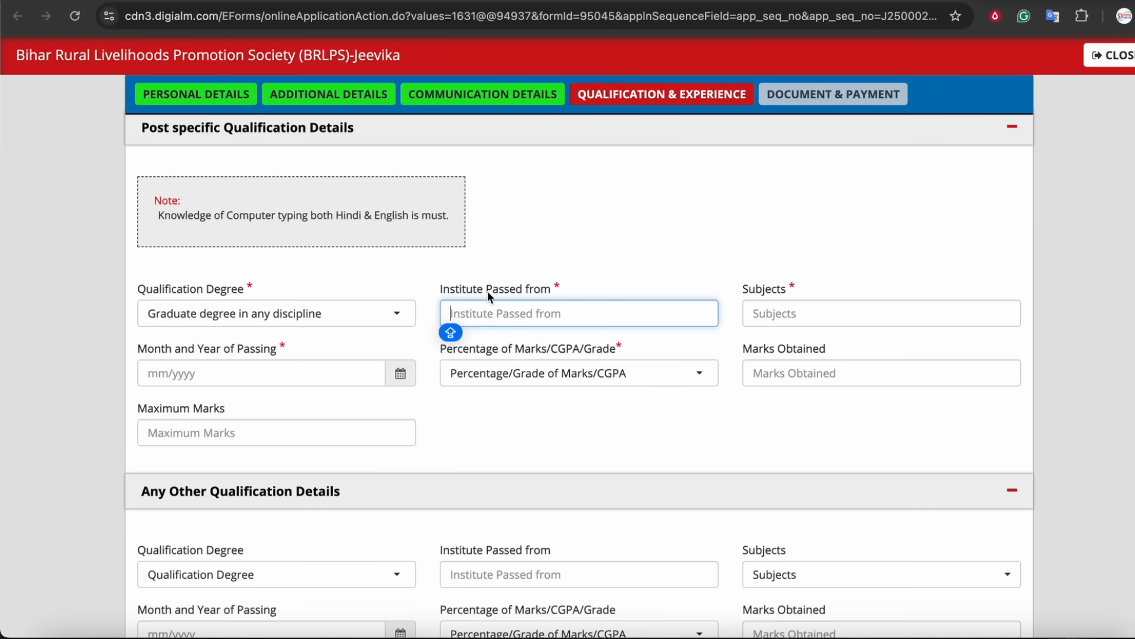
click(789, 316)
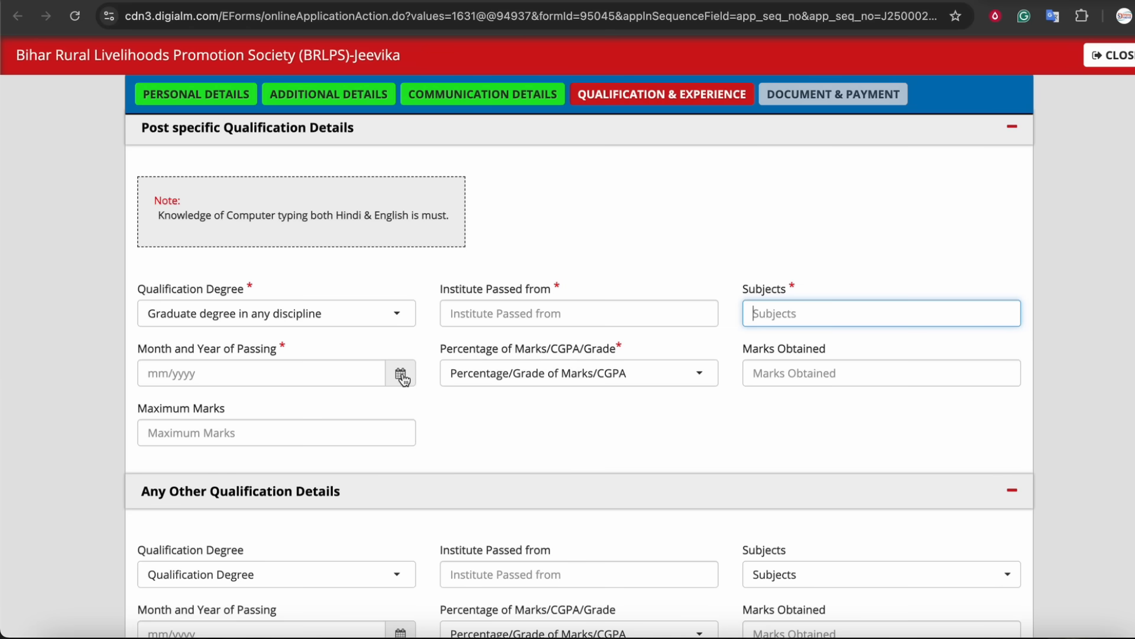
click(179, 355)
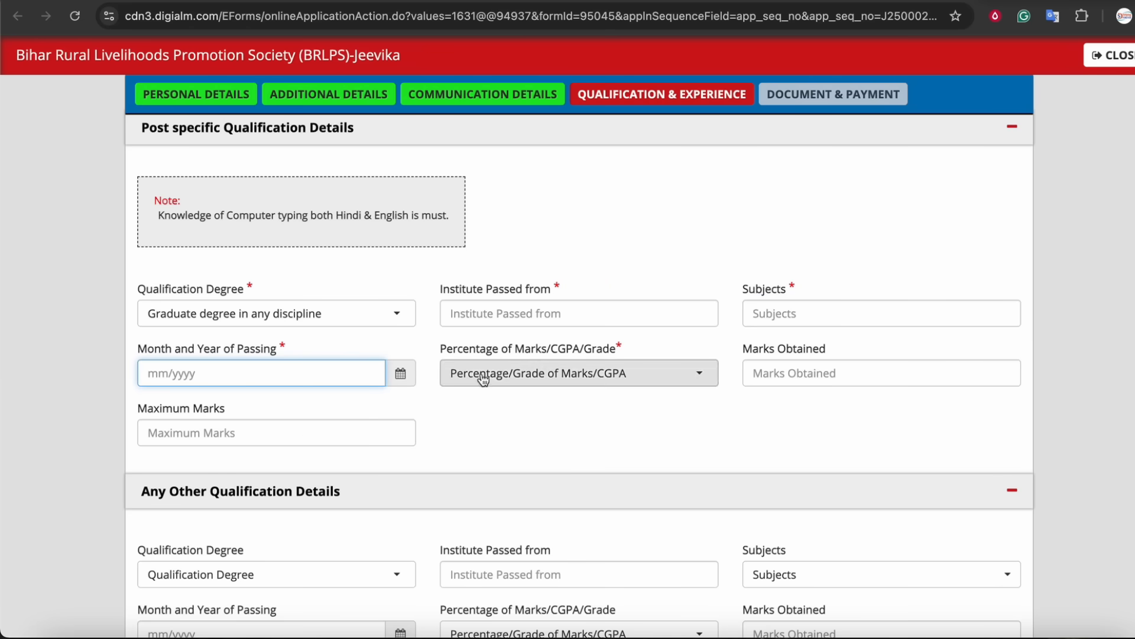
click(540, 368)
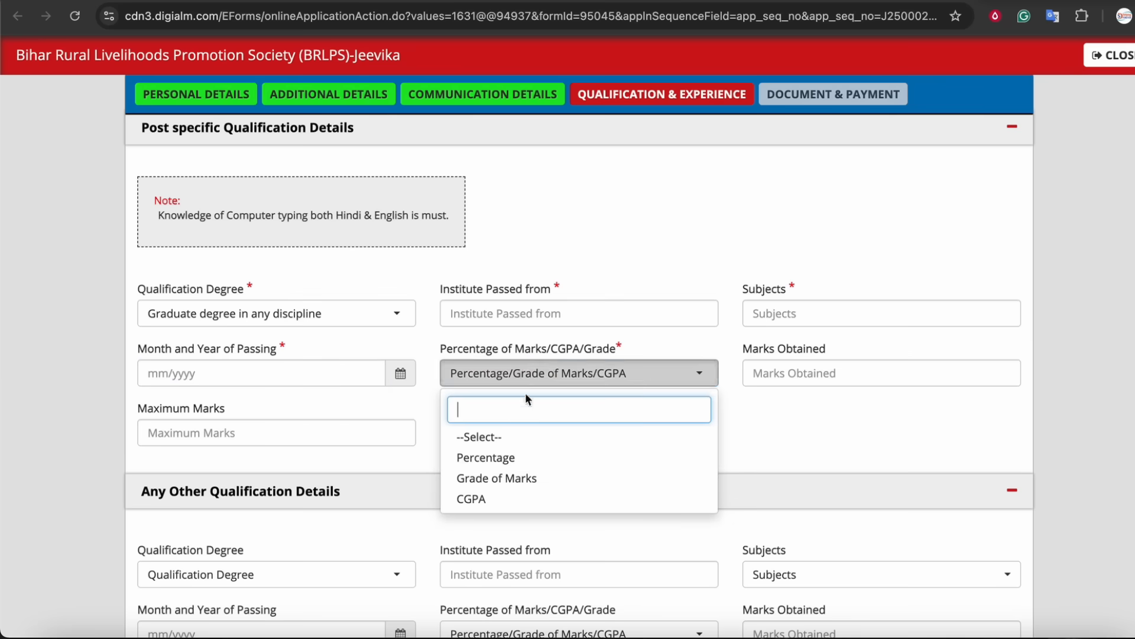
click(492, 456)
click(817, 382)
click(196, 429)
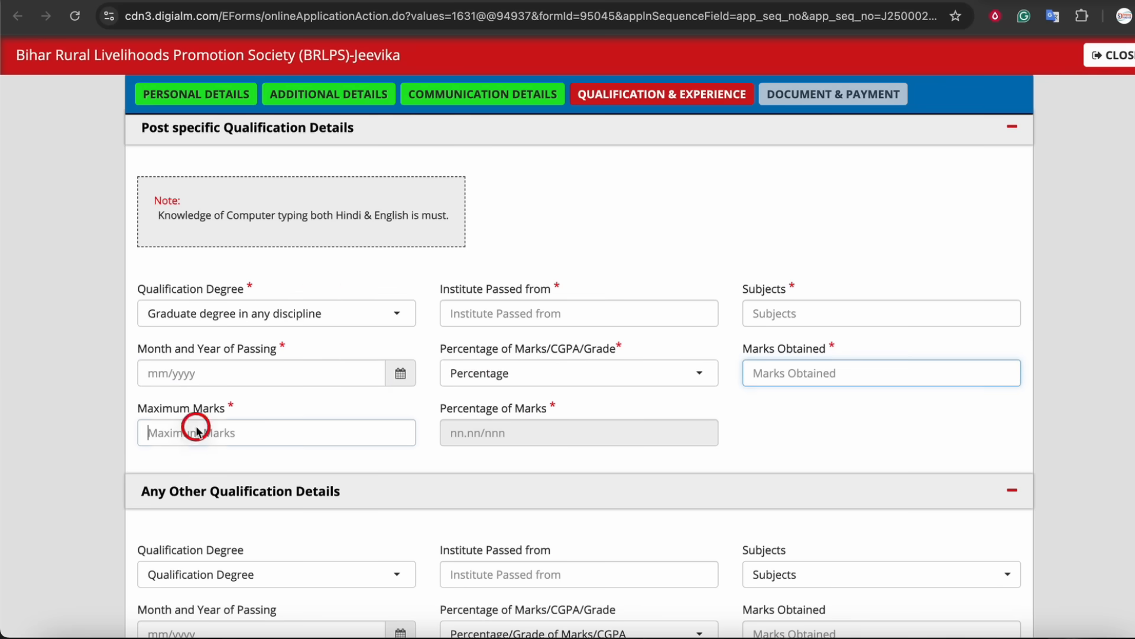
Set the other qualification degree to Others, then revert it to --Select--.
scroll(523, 432, down, 1)
scroll(523, 432, down, 5)
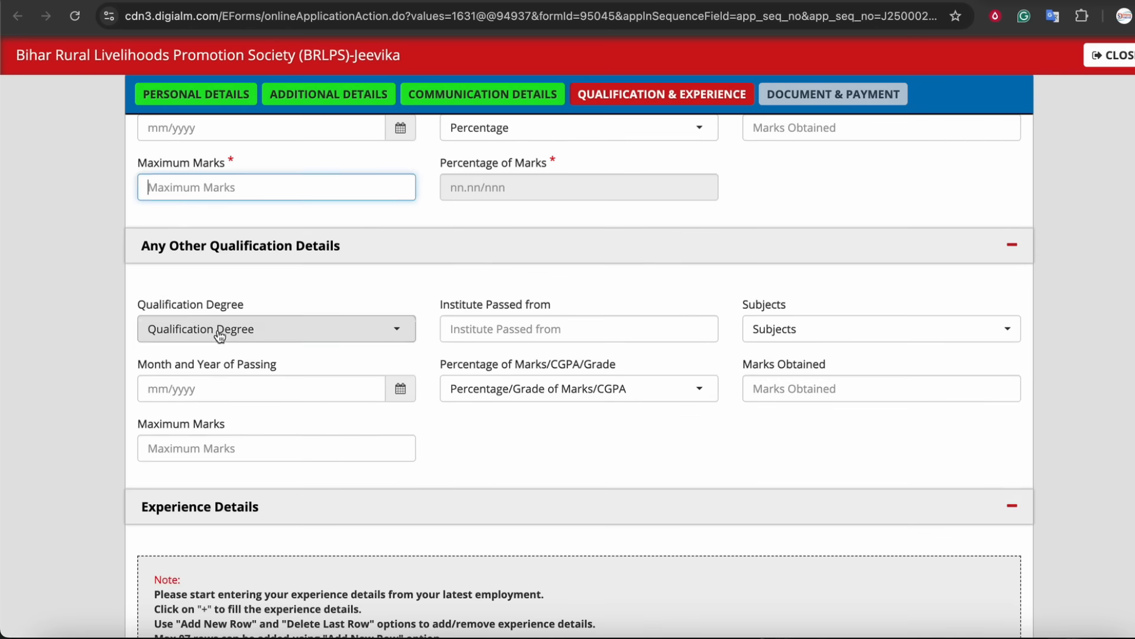
click(220, 335)
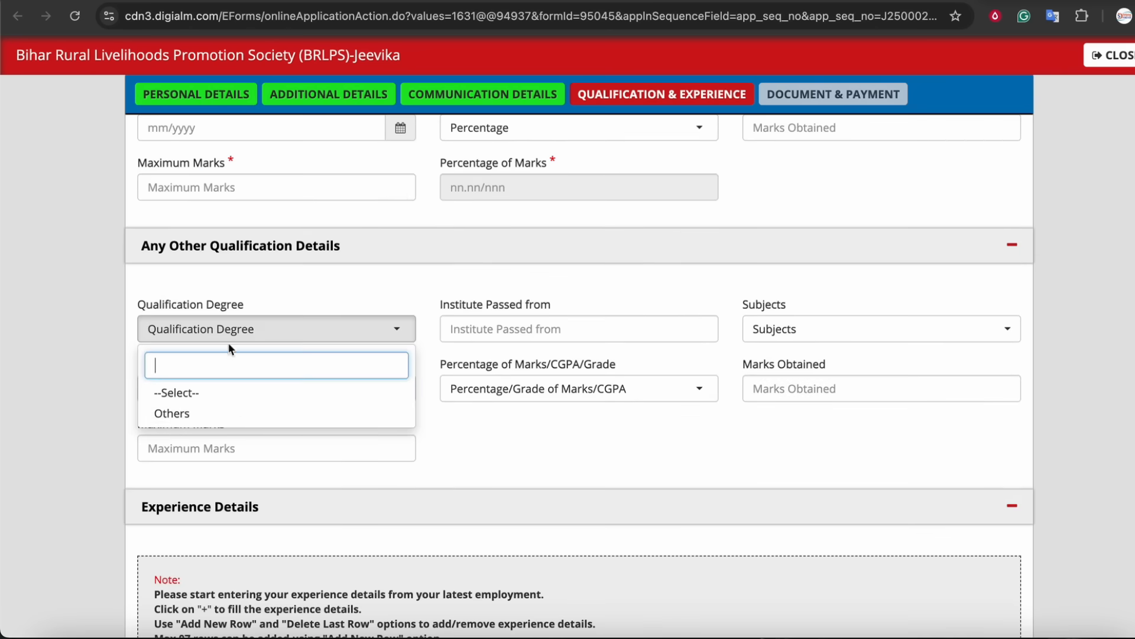
click(175, 418)
click(493, 332)
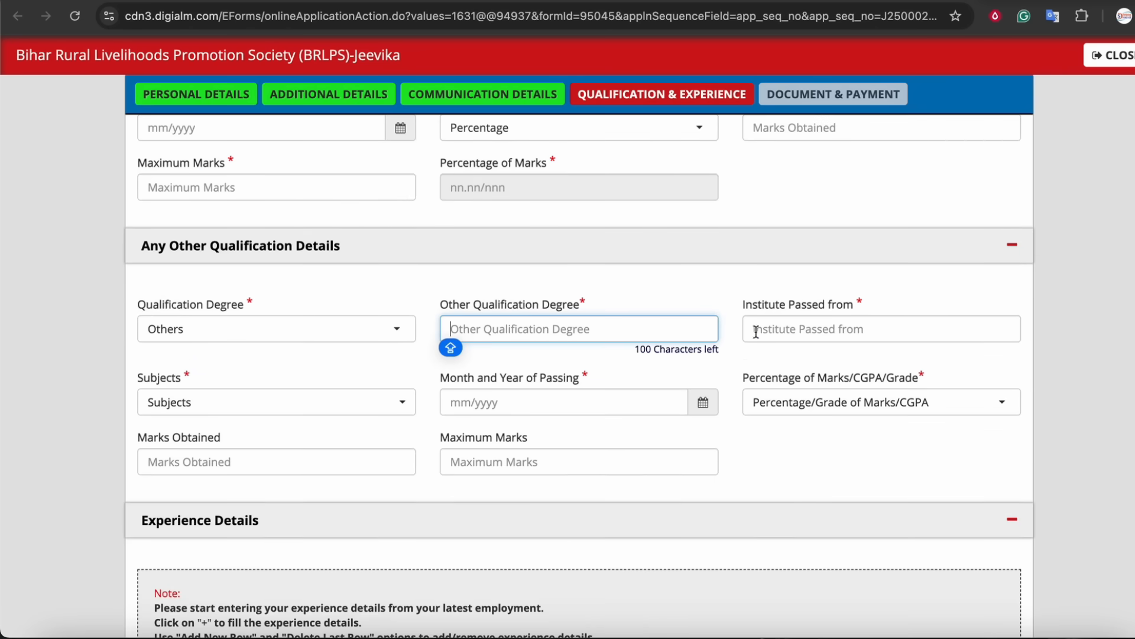
click(381, 328)
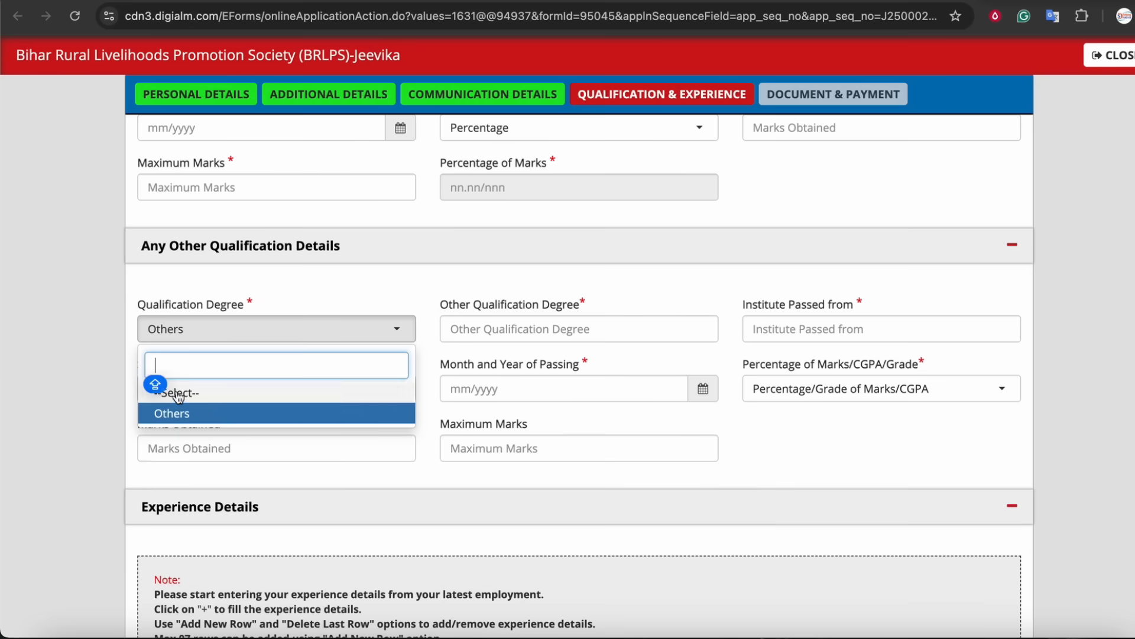
click(316, 392)
Review the qualification fields and the experience details section of the form.
scroll(317, 399, down, 7)
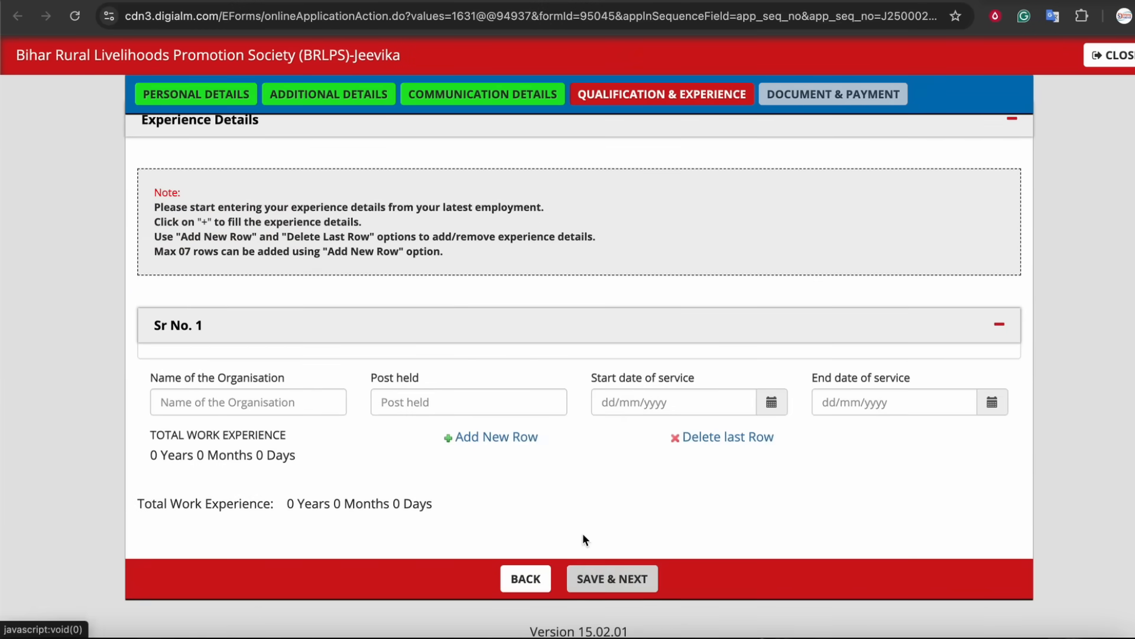
scroll(583, 533, up, 10)
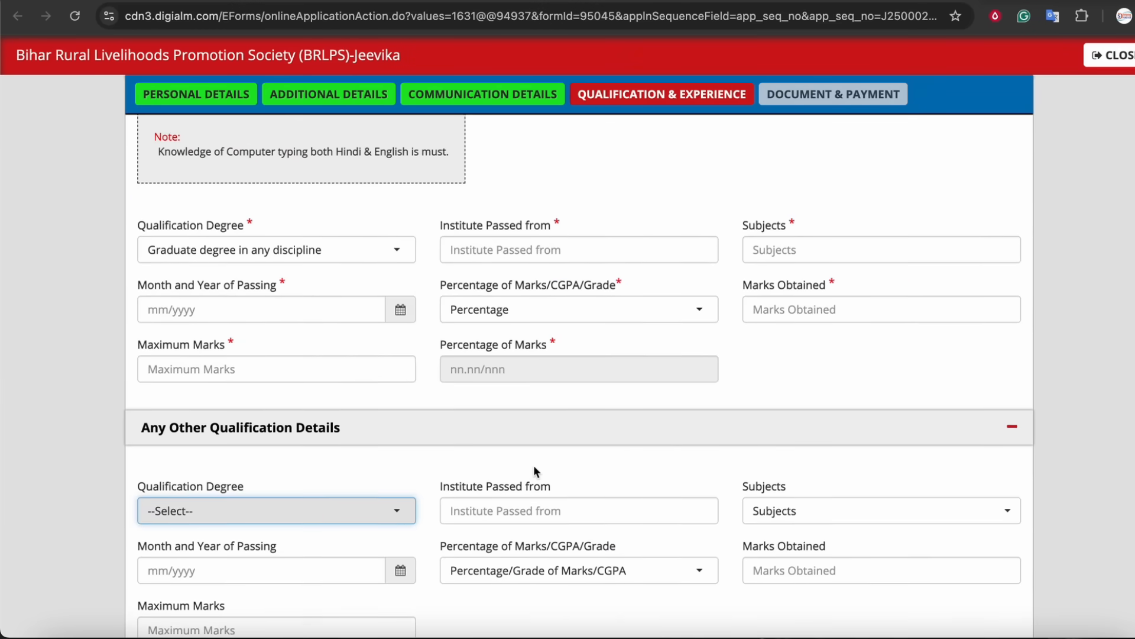
scroll(533, 465, up, 4)
click(235, 378)
drag(238, 379, 357, 379)
click(358, 378)
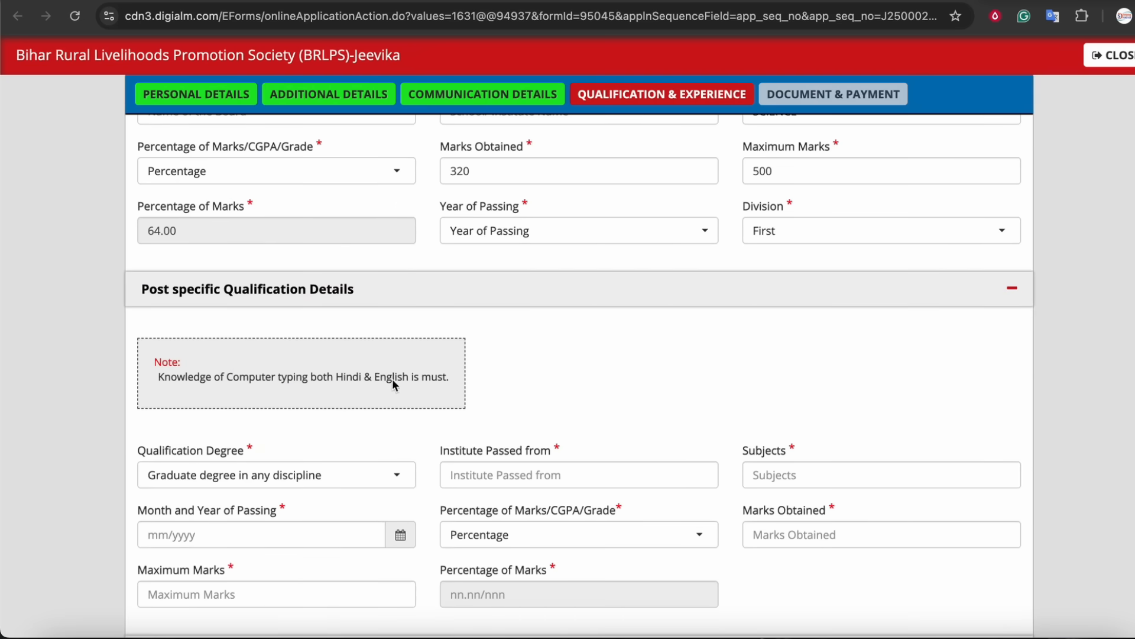
scroll(392, 382, up, 5)
scroll(401, 400, up, 10)
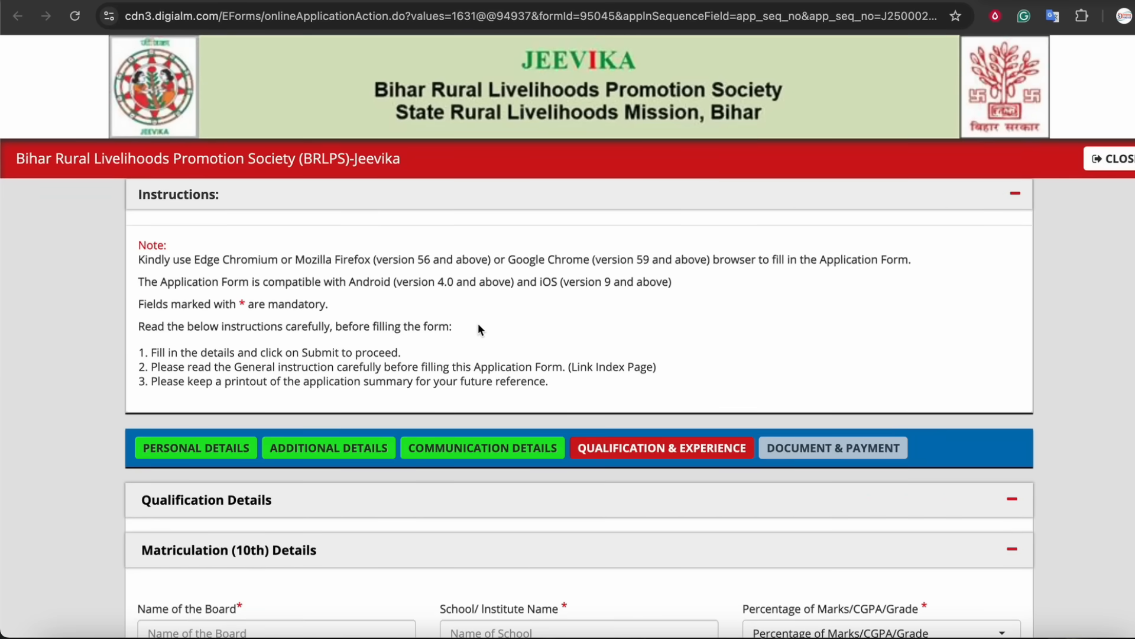
Save the qualification and experience details and proceed to the document and payment section.
scroll(478, 323, down, 10)
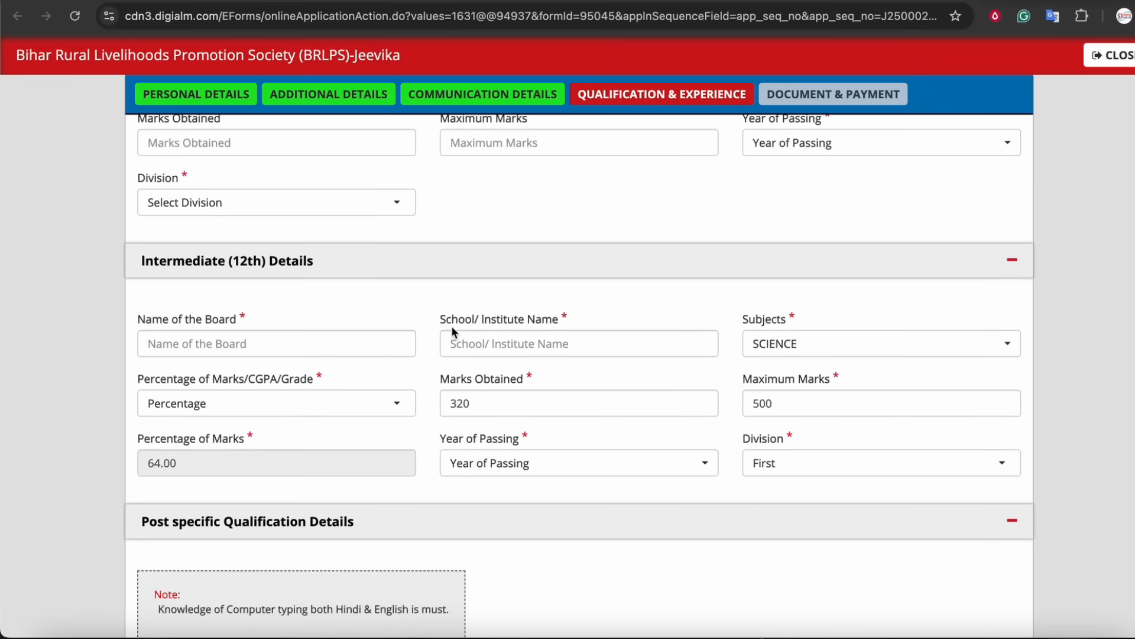
scroll(467, 331, down, 10)
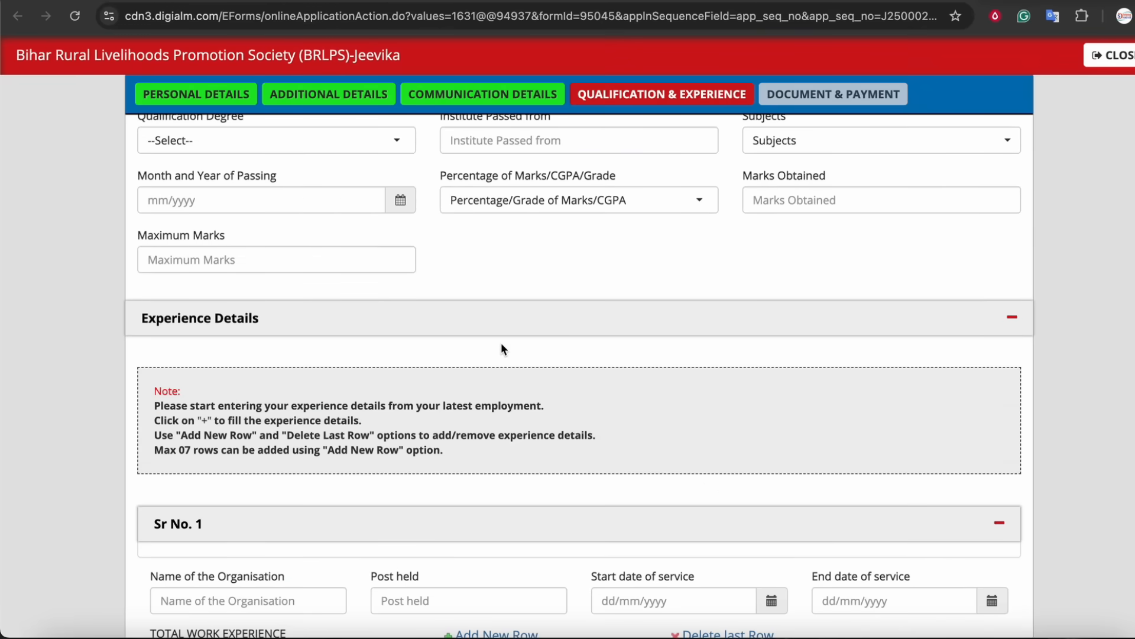
scroll(502, 349, down, 4)
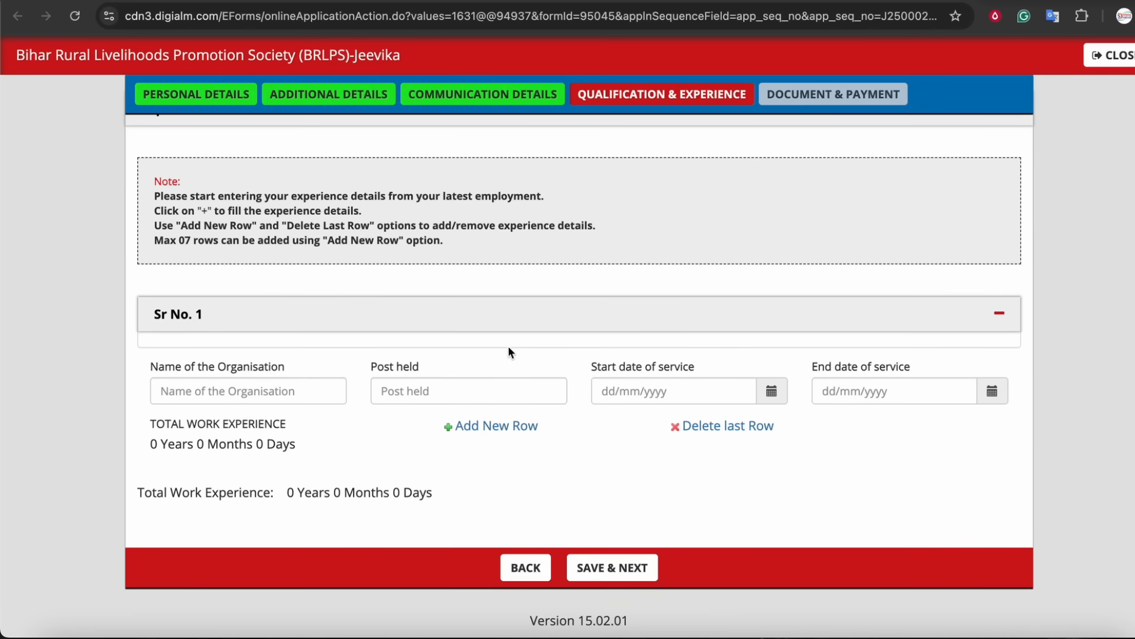
click(624, 569)
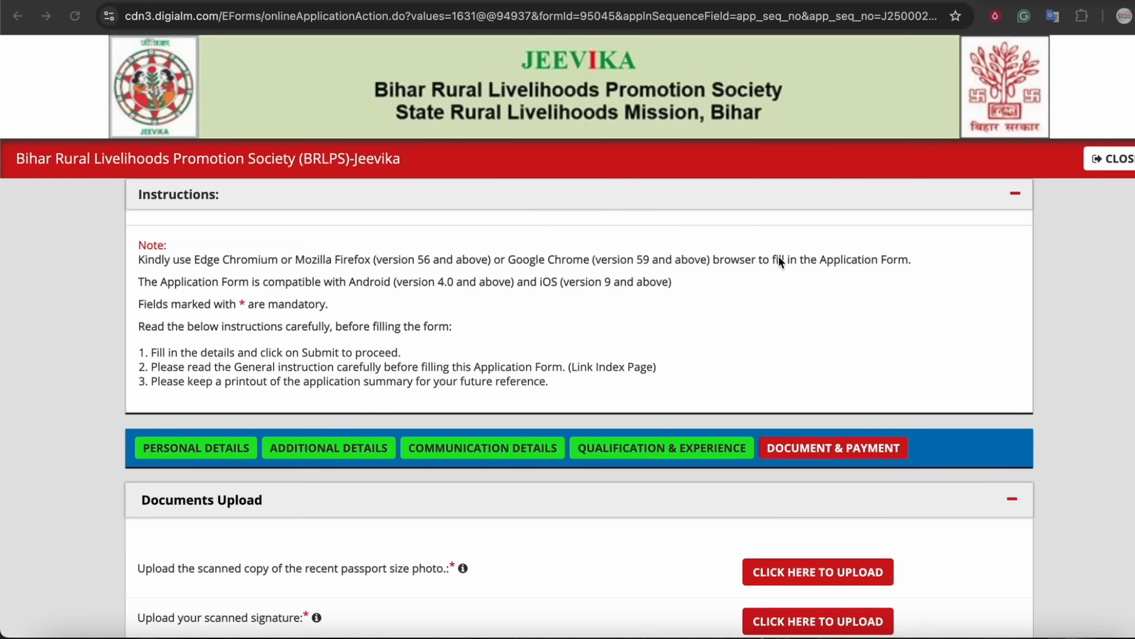
Open the passport size photo upload dialog, read its image requirements, and close it.
scroll(778, 260, down, 2)
scroll(709, 266, down, 3)
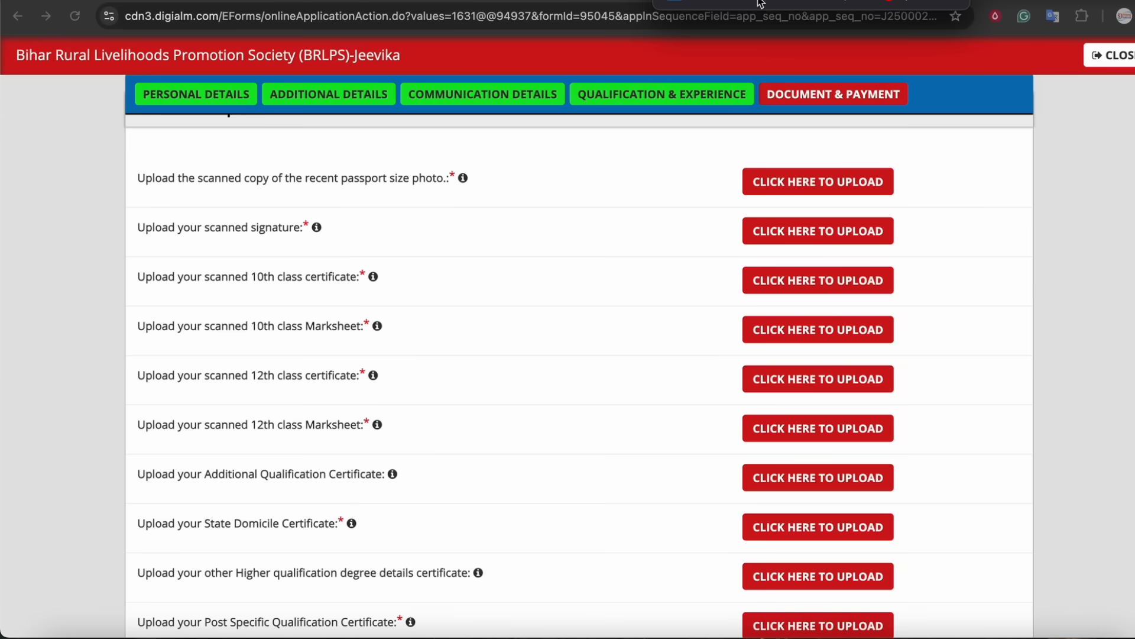
mouse_move(315, 190)
mouse_down()
mouse_move(498, 182)
mouse_move(85, 161)
mouse_move(333, 188)
mouse_up()
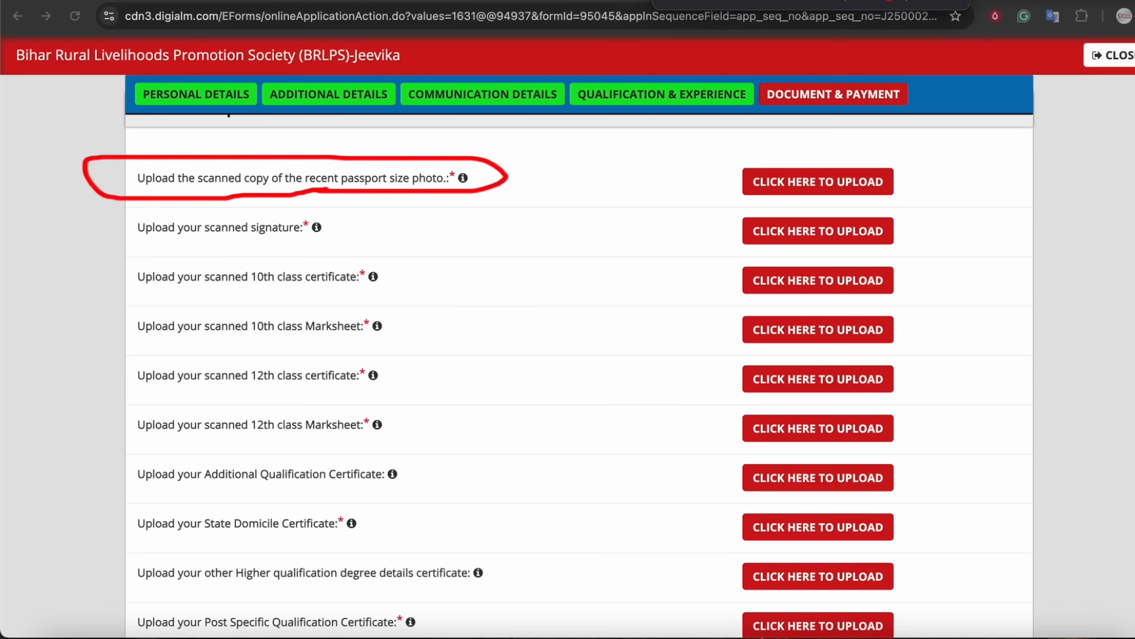
click(831, 188)
drag(260, 346, 497, 325)
click(386, 346)
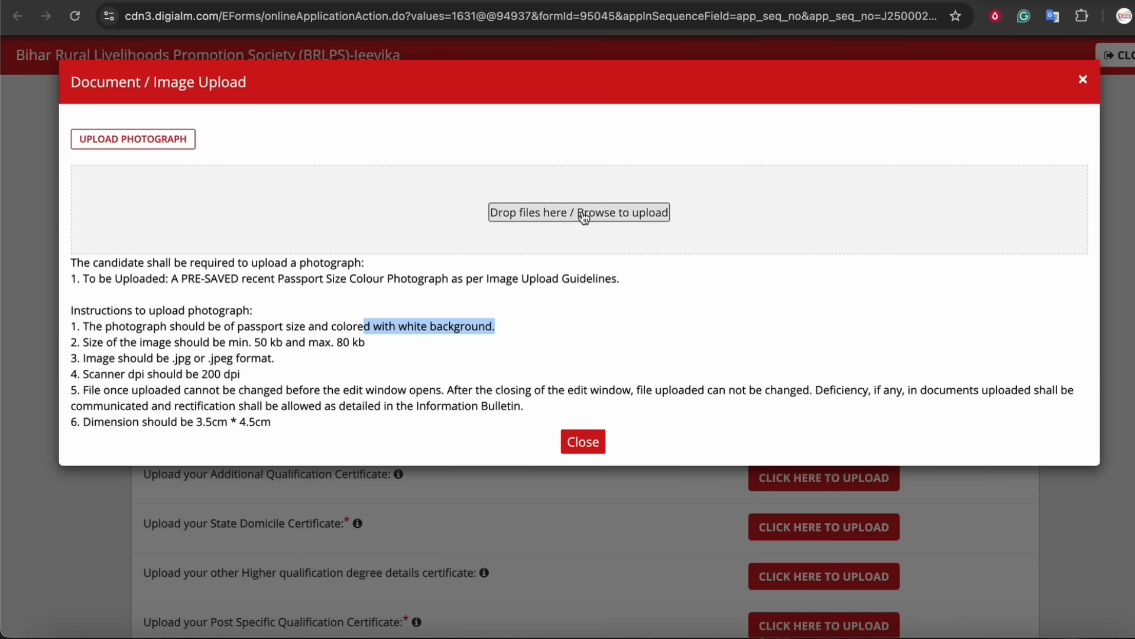
click(575, 444)
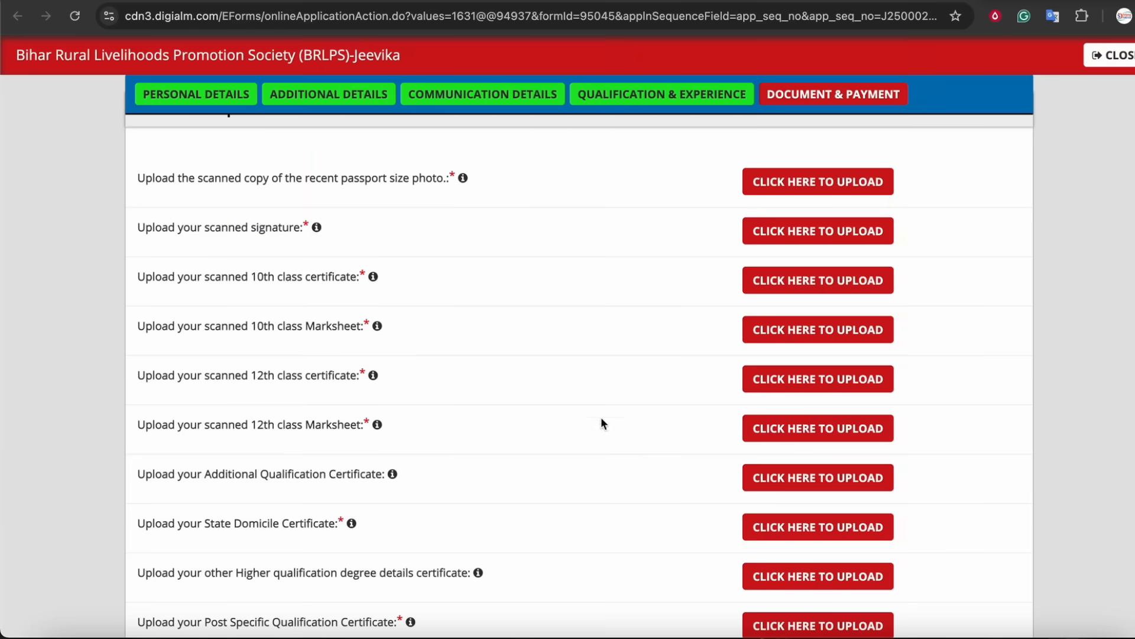
Open the scanned signature upload dialog to check its size and format limits, then close it.
drag(253, 231, 456, 241)
click(789, 232)
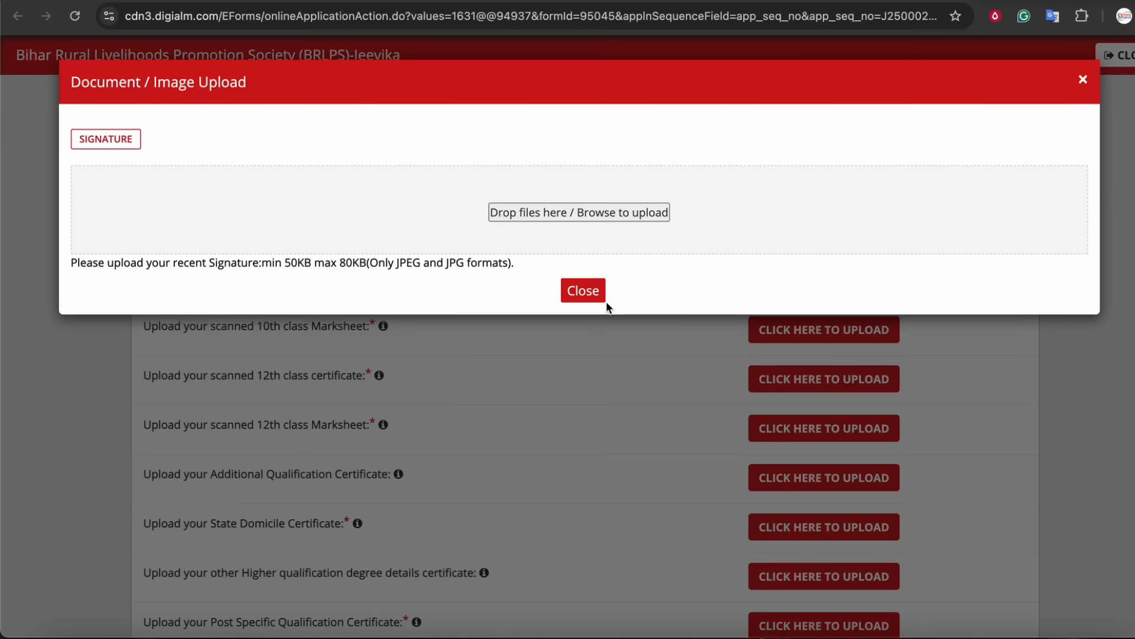
click(583, 292)
Open the 10th class certificate upload dialog to check its size and format limits, then close it.
drag(250, 280, 337, 279)
drag(252, 328, 355, 331)
click(355, 333)
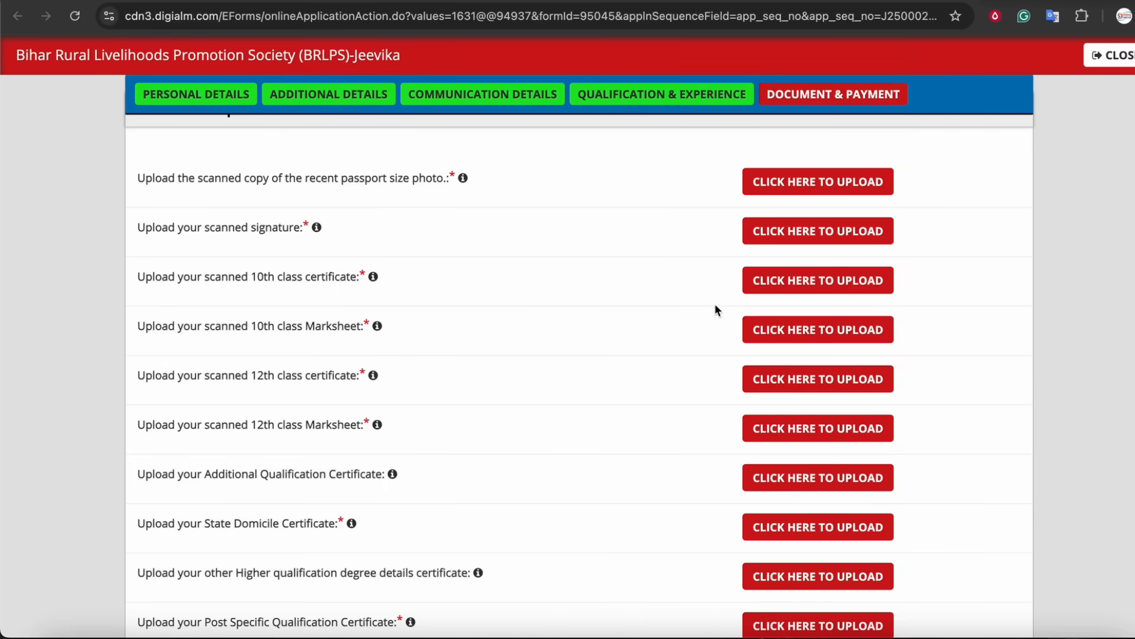
click(828, 283)
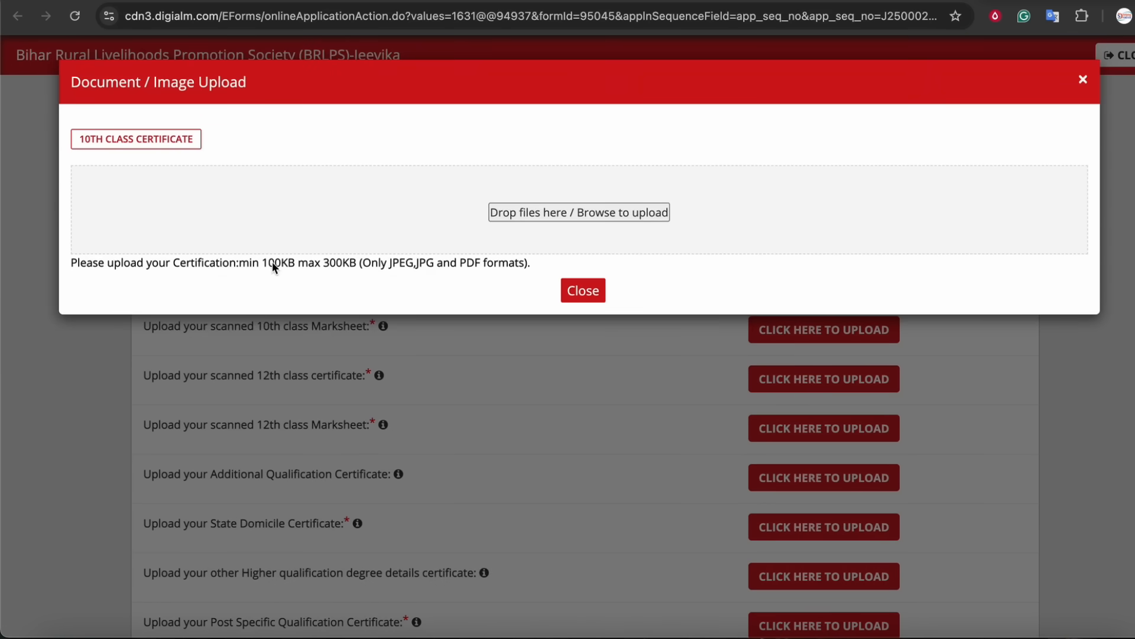
click(583, 291)
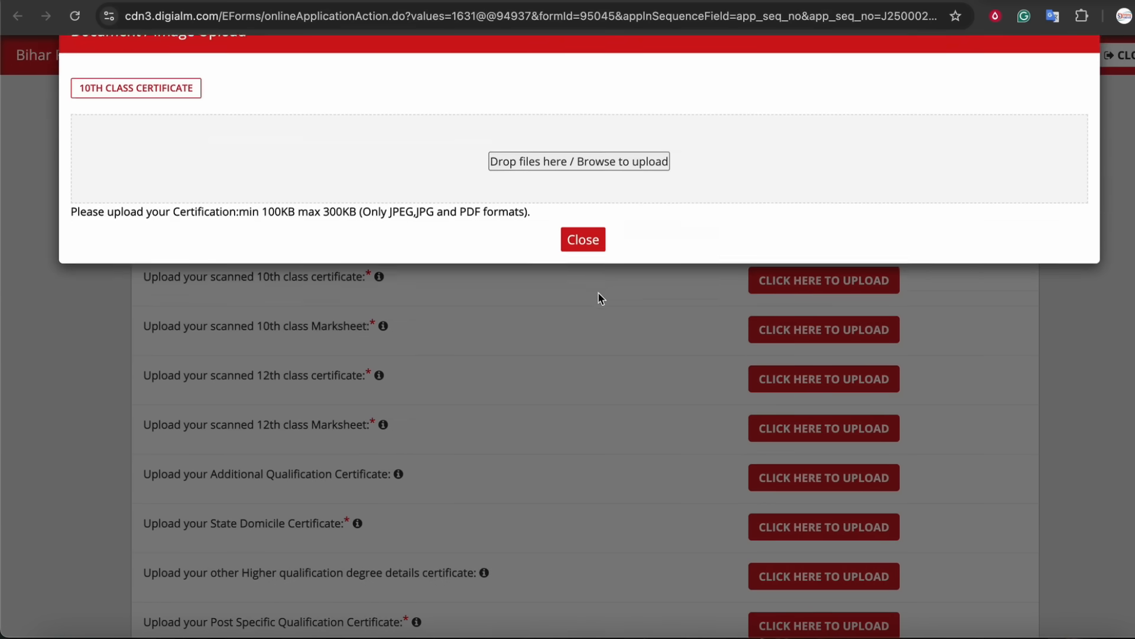
scroll(586, 299, down, 1)
scroll(499, 236, down, 3)
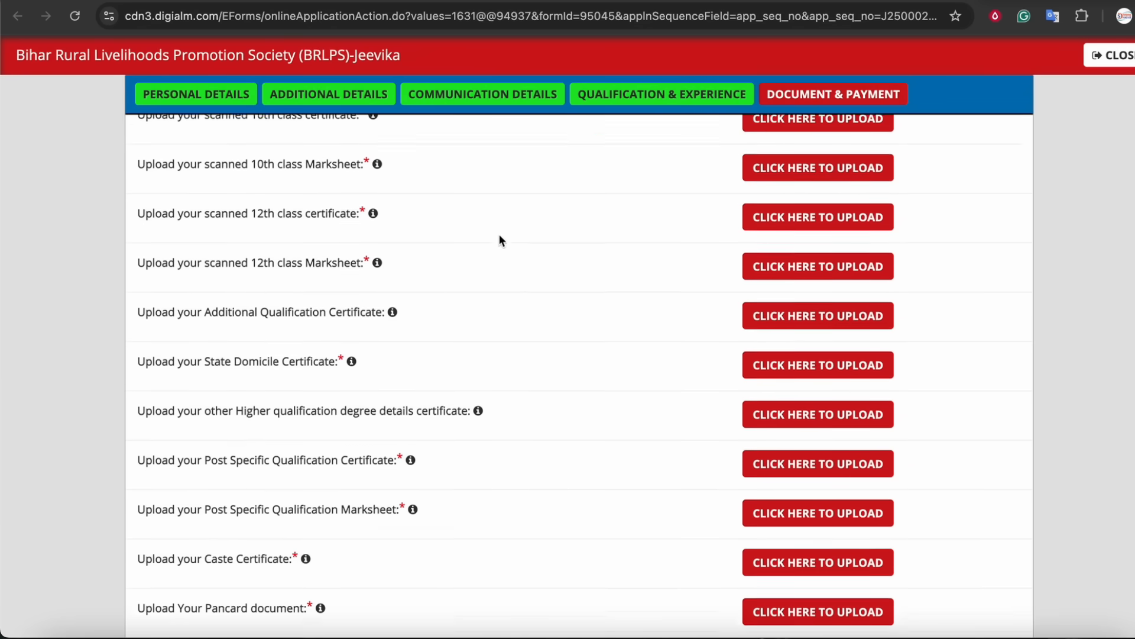
Review which 10th, 12th, domicile, higher and post-specific qualification certificate uploads the form requires.
scroll(484, 279, down, 5)
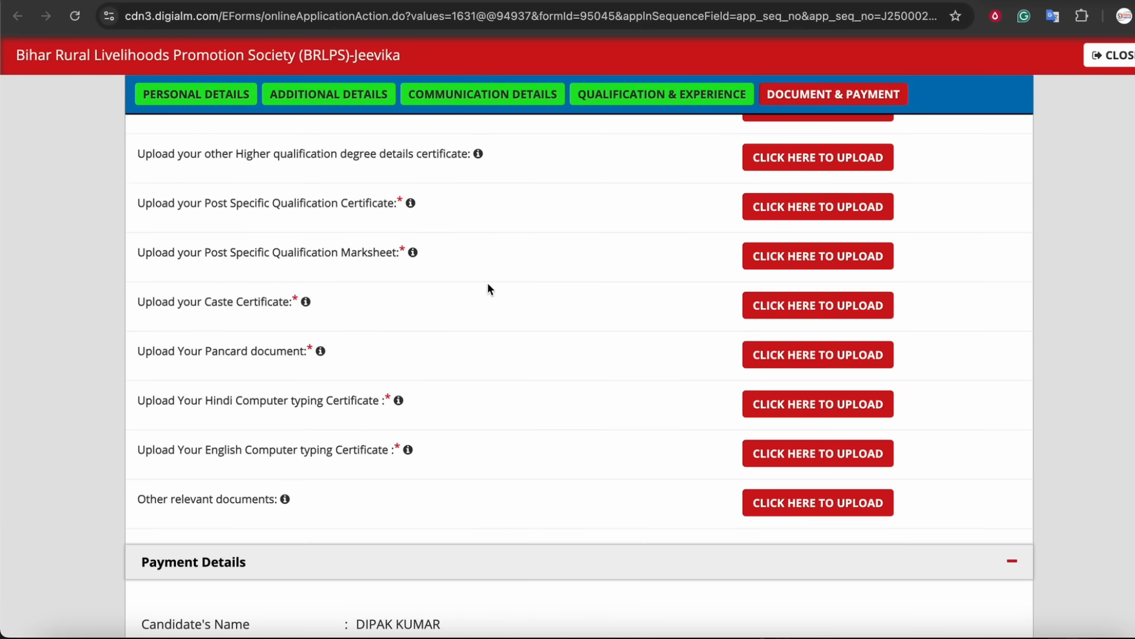
scroll(490, 285, up, 5)
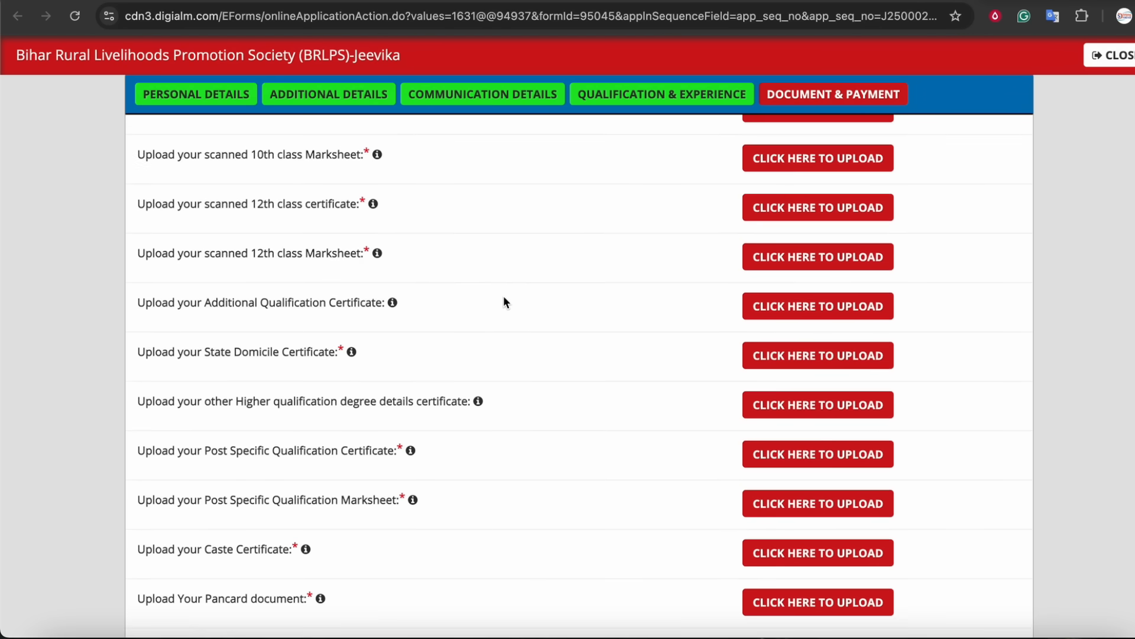
scroll(506, 299, up, 3)
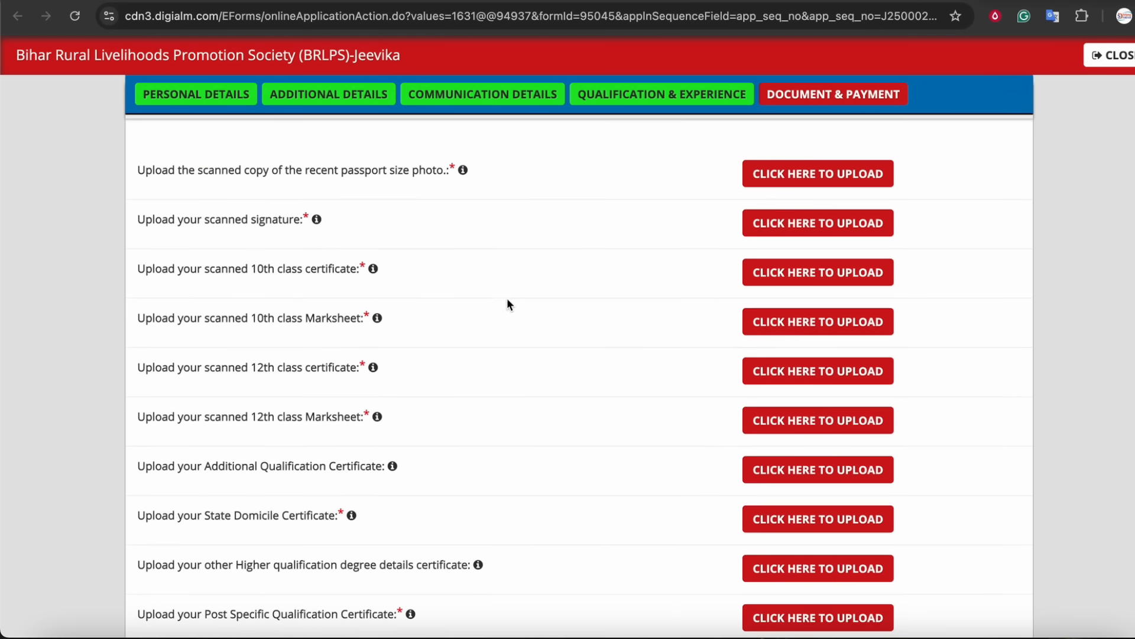
scroll(512, 301, down, 2)
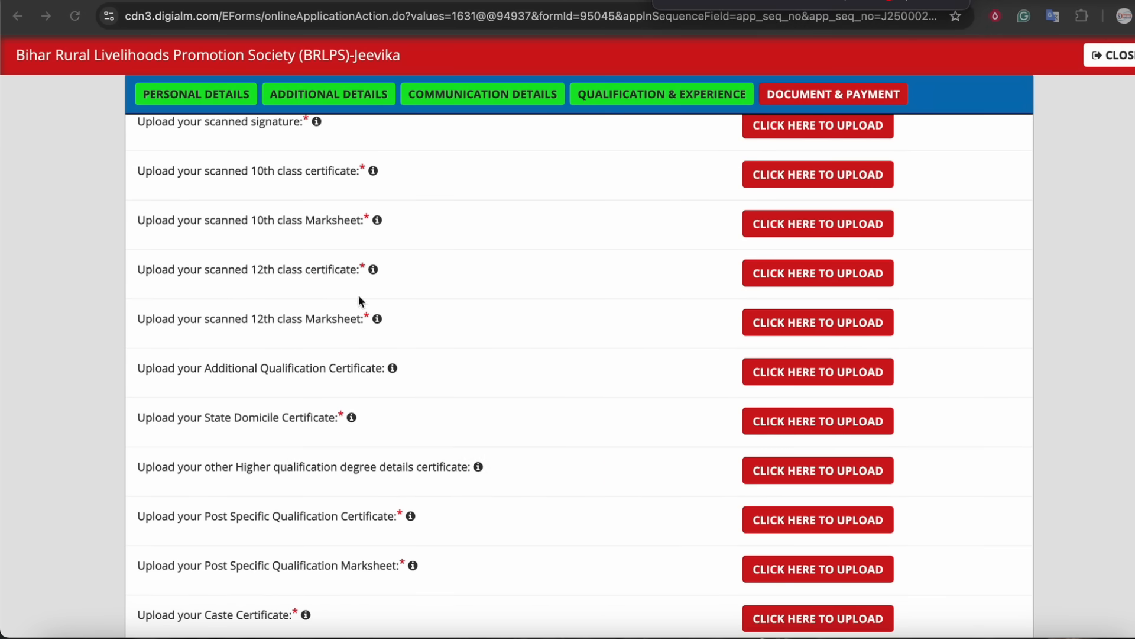
mouse_move(352, 193)
mouse_down()
mouse_move(414, 182)
mouse_move(296, 190)
mouse_move(318, 192)
mouse_up()
mouse_move(315, 207)
mouse_down()
mouse_move(278, 240)
mouse_move(330, 213)
mouse_up()
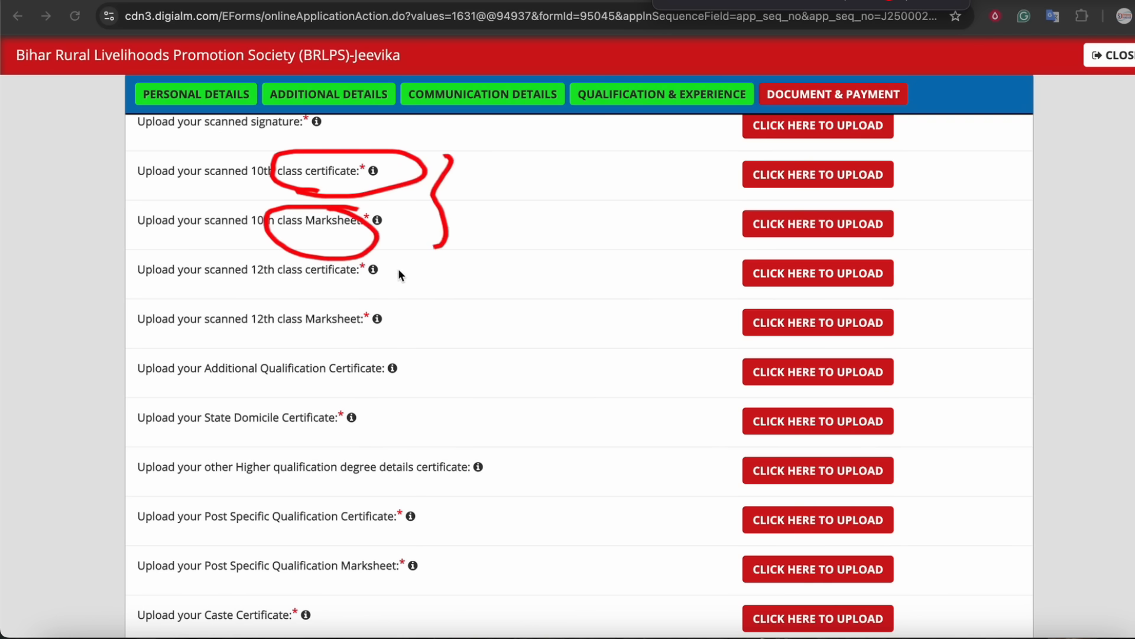
drag(351, 269, 331, 294)
mouse_move(378, 325)
mouse_down()
mouse_move(355, 308)
mouse_move(385, 346)
mouse_up()
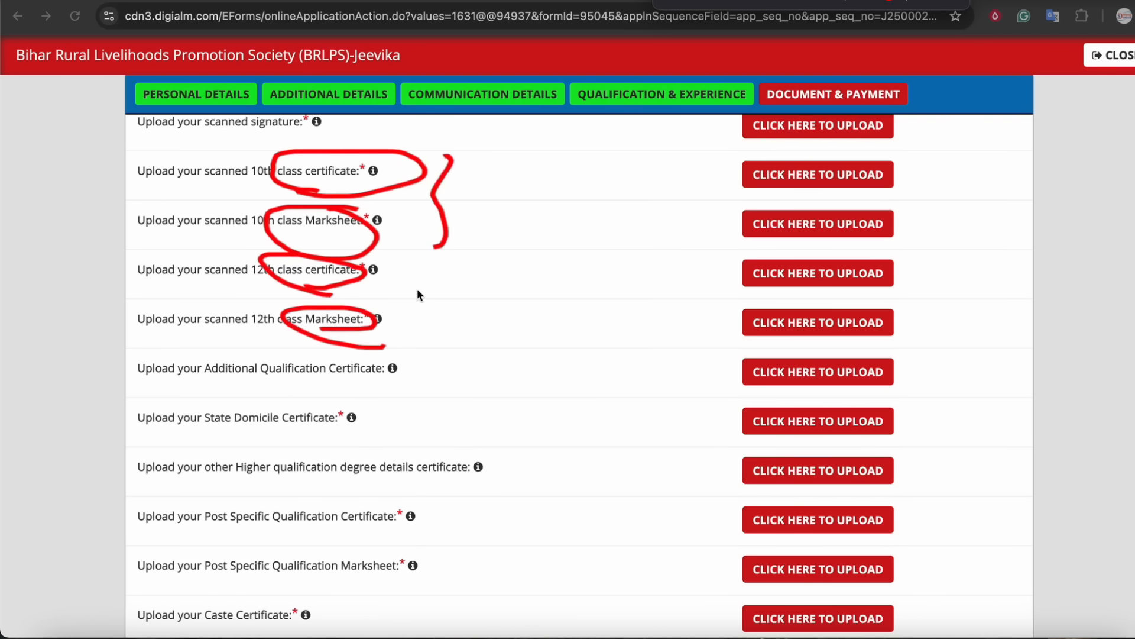
drag(416, 285, 420, 360)
drag(204, 532, 350, 533)
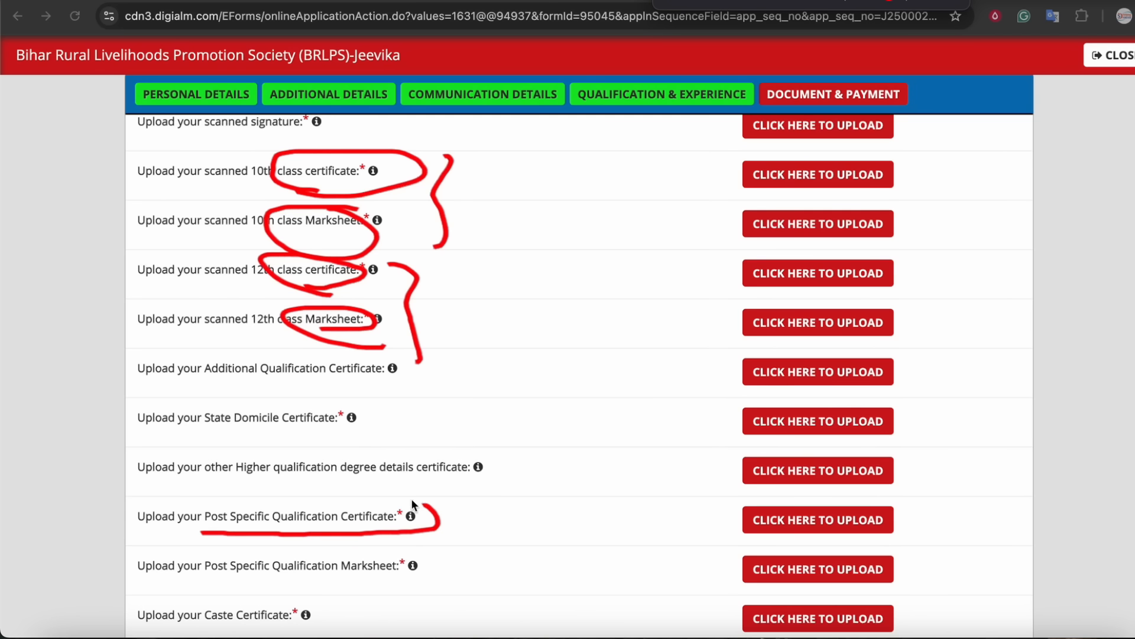
drag(412, 499, 180, 492)
mouse_move(225, 546)
mouse_down()
mouse_move(140, 552)
mouse_move(451, 565)
mouse_move(266, 546)
mouse_up()
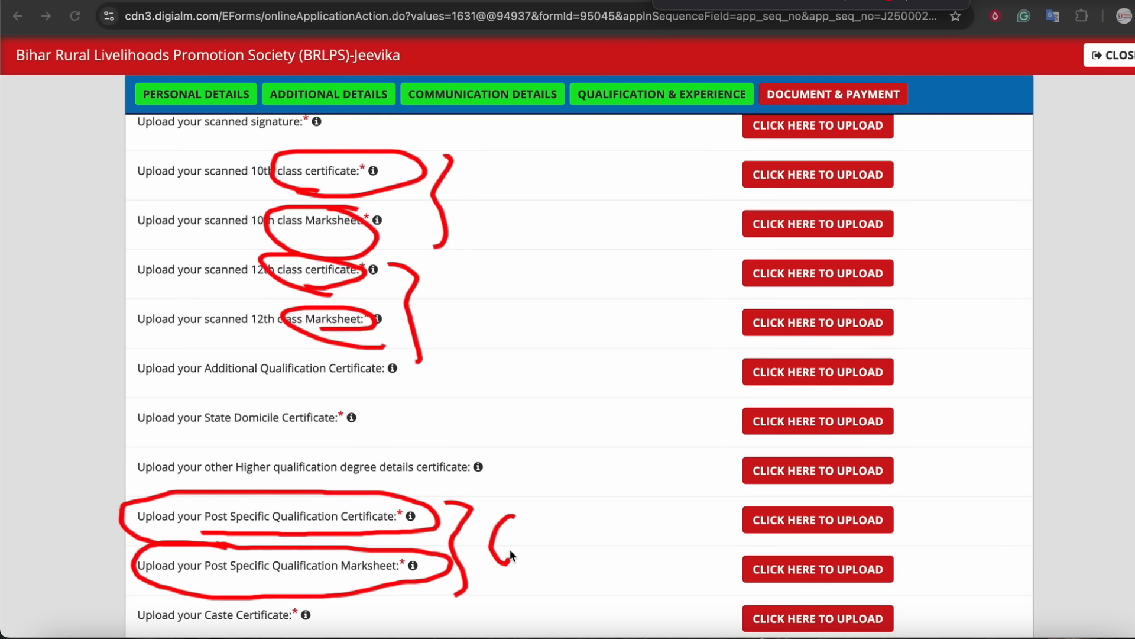
drag(537, 558, 539, 545)
mouse_move(211, 437)
mouse_down()
mouse_move(395, 417)
mouse_move(130, 388)
mouse_move(214, 441)
mouse_up()
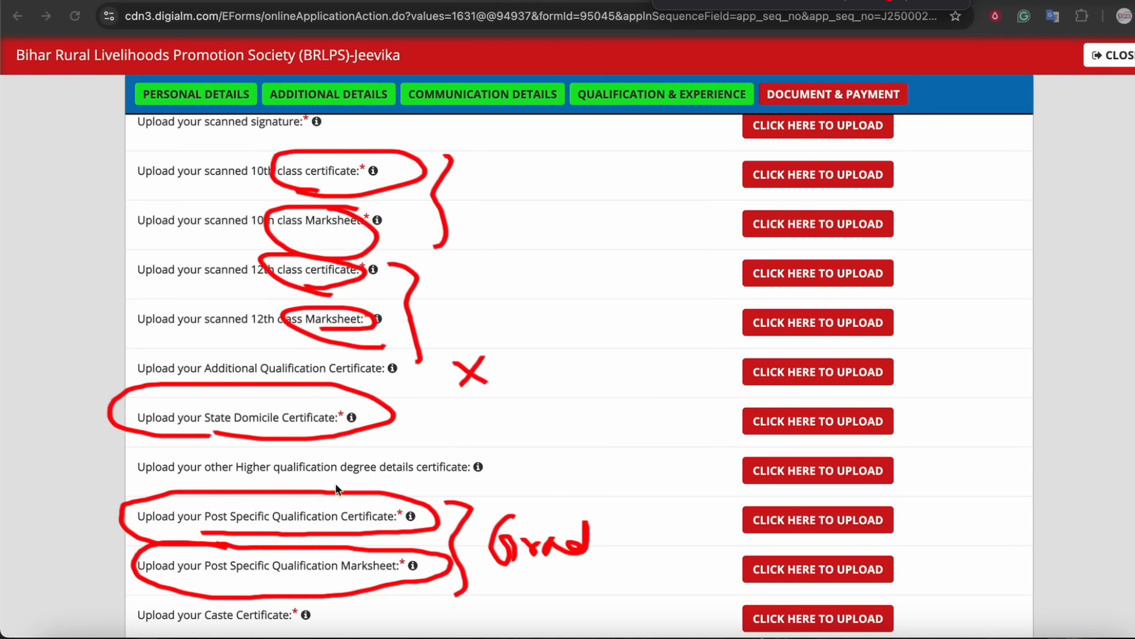
mouse_move(238, 481)
mouse_down()
mouse_move(496, 484)
mouse_move(462, 448)
mouse_move(137, 457)
mouse_move(172, 482)
mouse_move(260, 481)
mouse_up()
drag(560, 467, 691, 468)
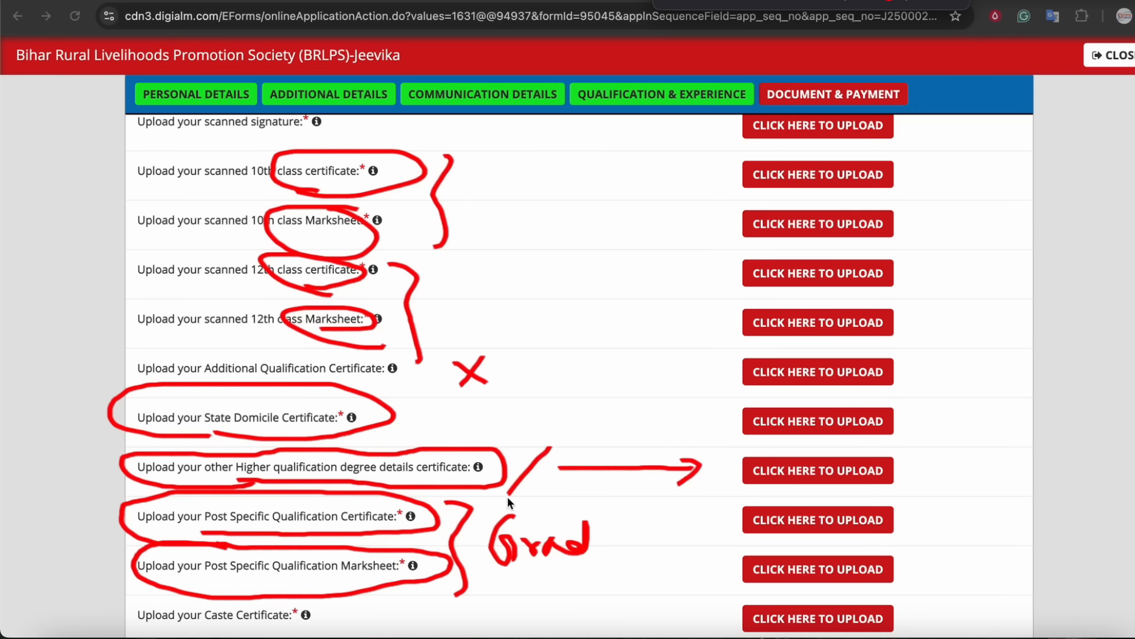
drag(212, 628, 317, 629)
mouse_move(607, 626)
mouse_down()
mouse_move(699, 622)
mouse_move(695, 634)
mouse_up()
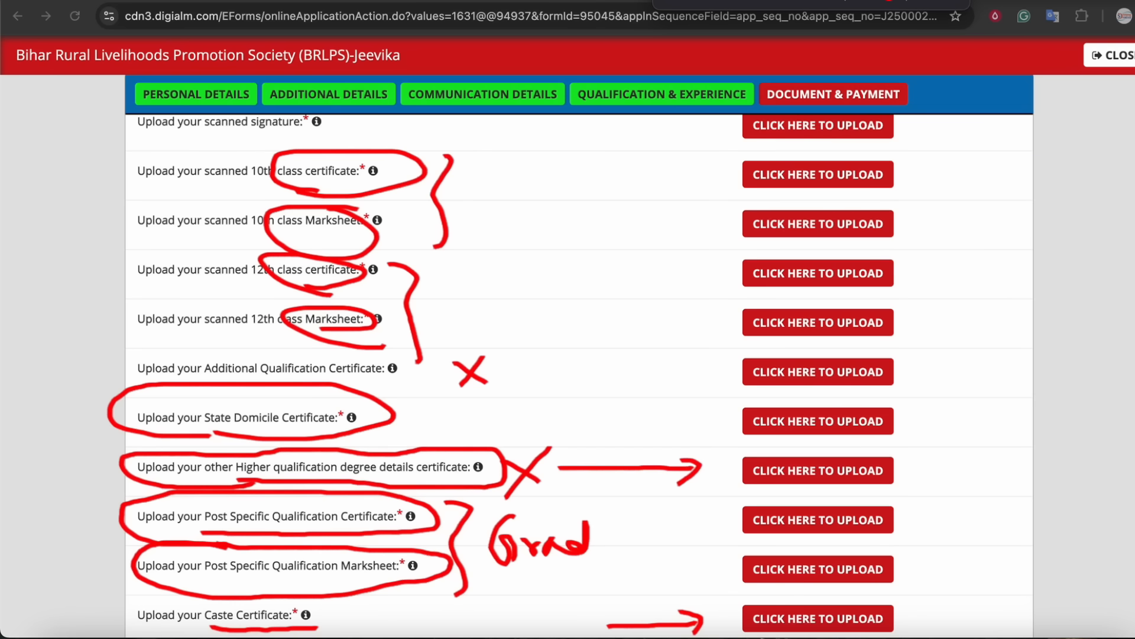
key(Escape)
Review the PAN card and Hindi and English computer typing certificate upload fields.
scroll(661, 331, down, 5)
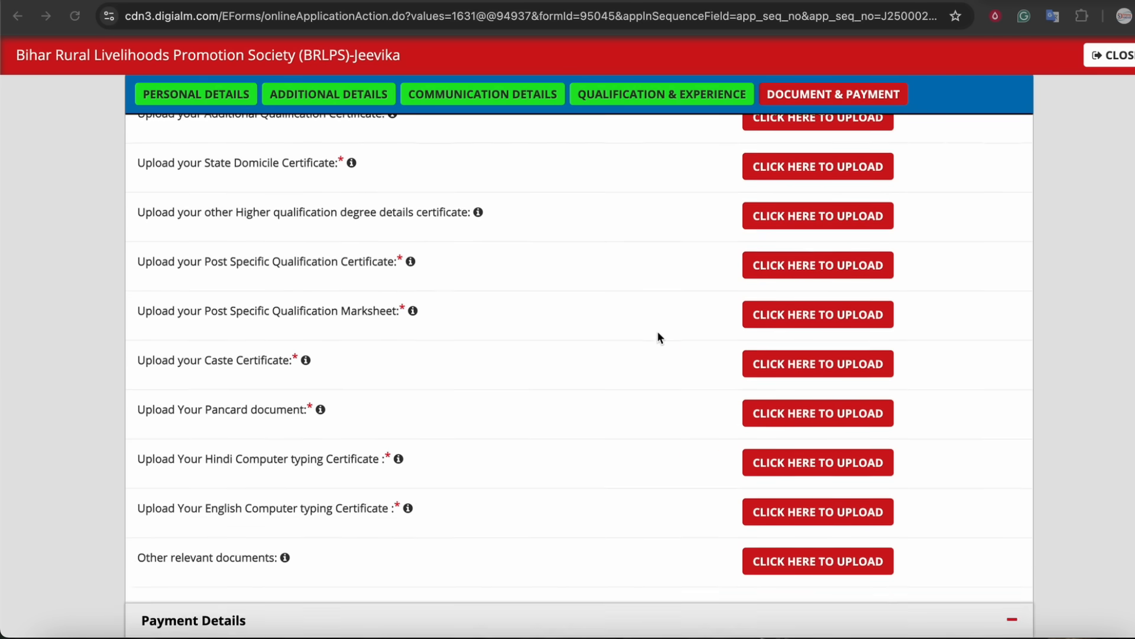
scroll(657, 331, down, 1)
mouse_move(775, 7)
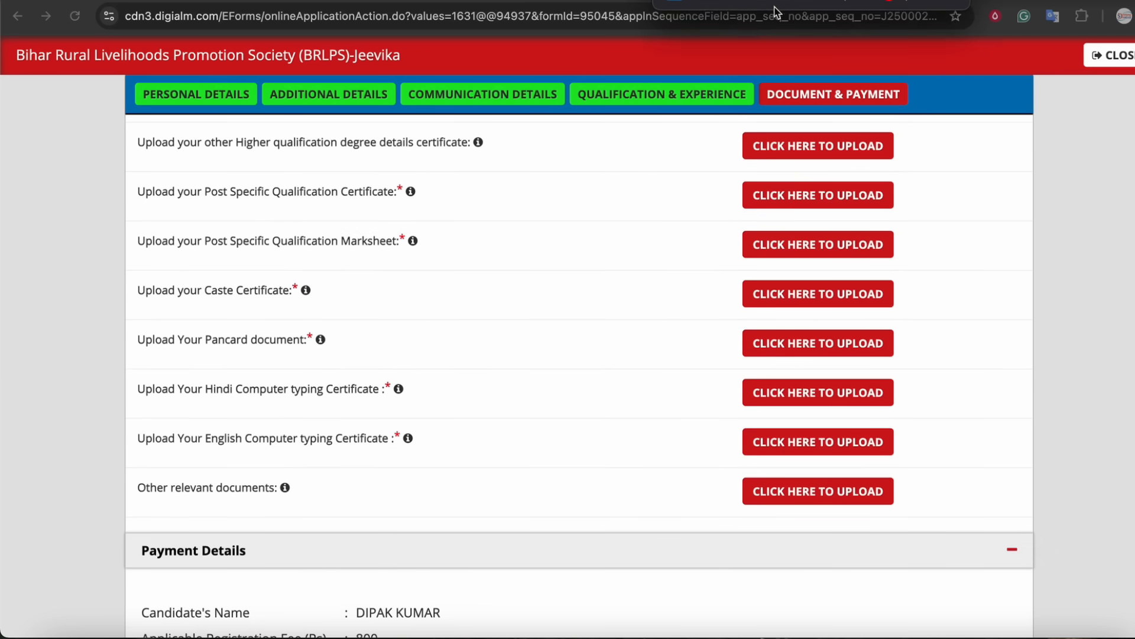
mouse_move(186, 356)
mouse_down()
mouse_move(289, 358)
mouse_move(253, 314)
mouse_move(121, 354)
mouse_up()
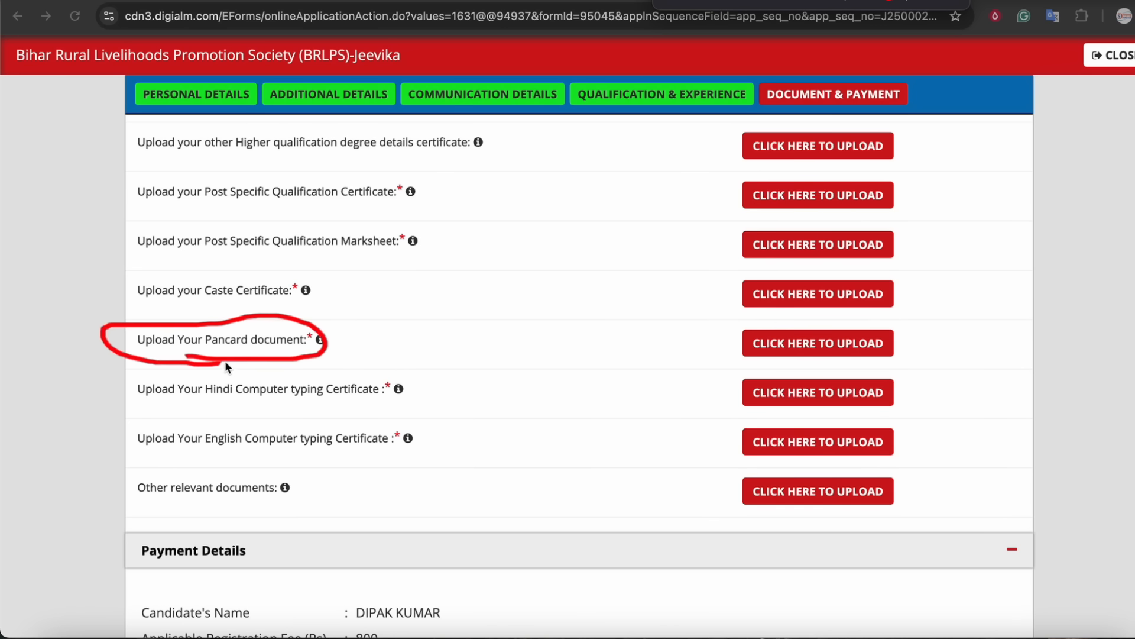
drag(463, 357, 679, 356)
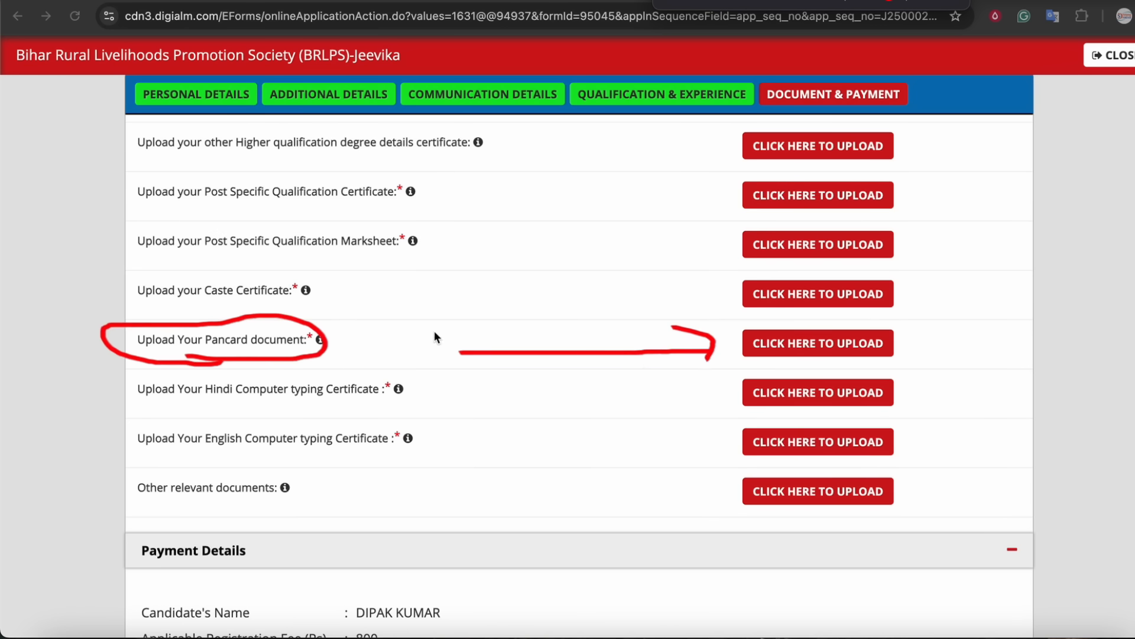
drag(362, 313, 393, 341)
mouse_move(398, 270)
mouse_down()
mouse_move(317, 319)
mouse_move(337, 324)
mouse_up()
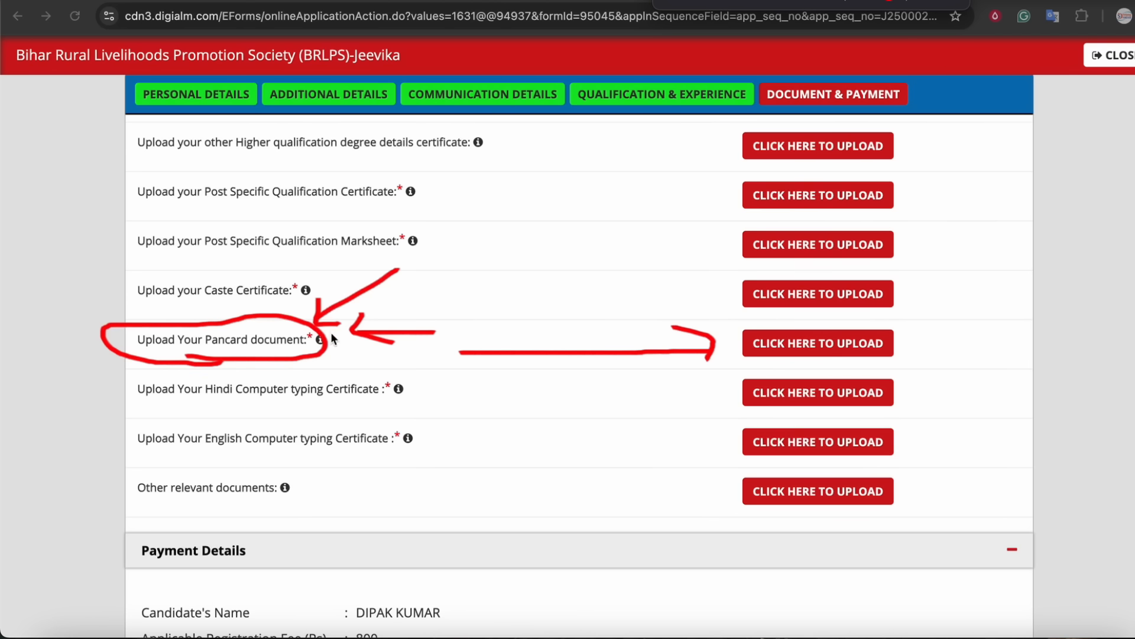
mouse_move(774, 360)
mouse_down()
mouse_move(793, 311)
mouse_move(803, 373)
mouse_up()
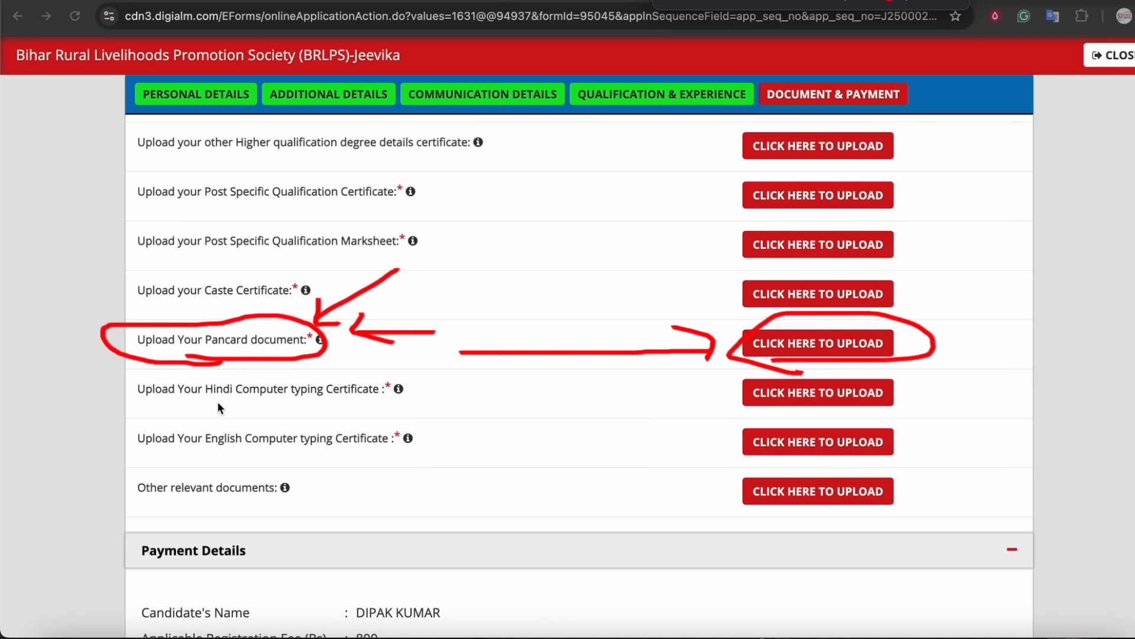
drag(307, 405, 365, 404)
mouse_move(603, 393)
mouse_down()
mouse_move(667, 414)
mouse_move(636, 430)
mouse_up()
drag(288, 454, 409, 455)
drag(615, 449, 712, 449)
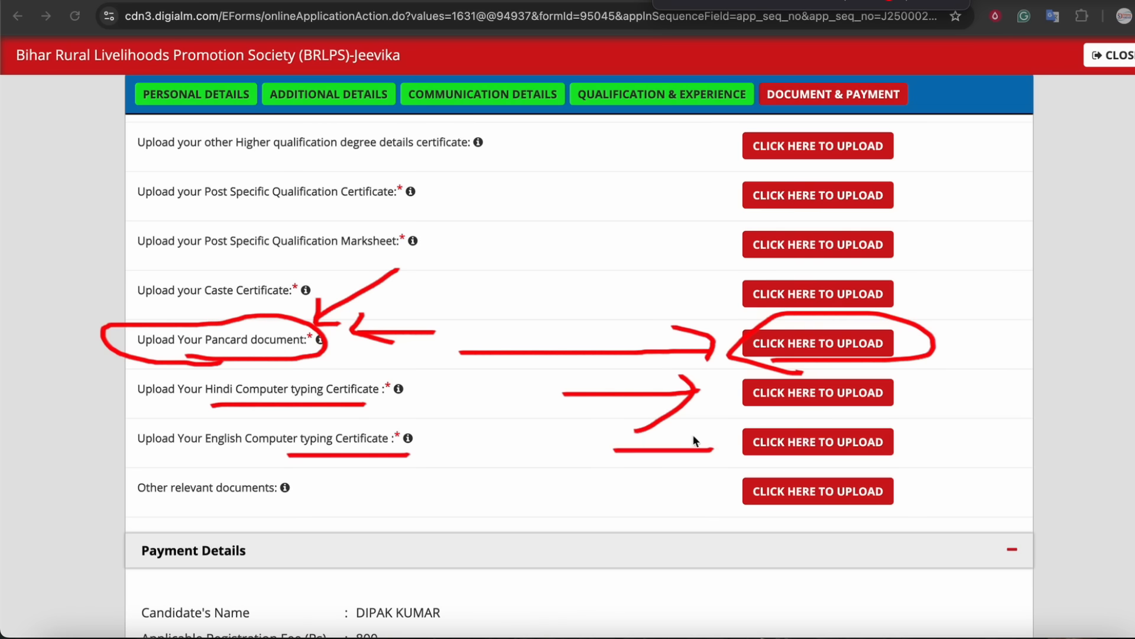
mouse_move(430, 380)
mouse_down()
mouse_move(417, 379)
mouse_move(429, 389)
mouse_up()
drag(414, 428, 417, 423)
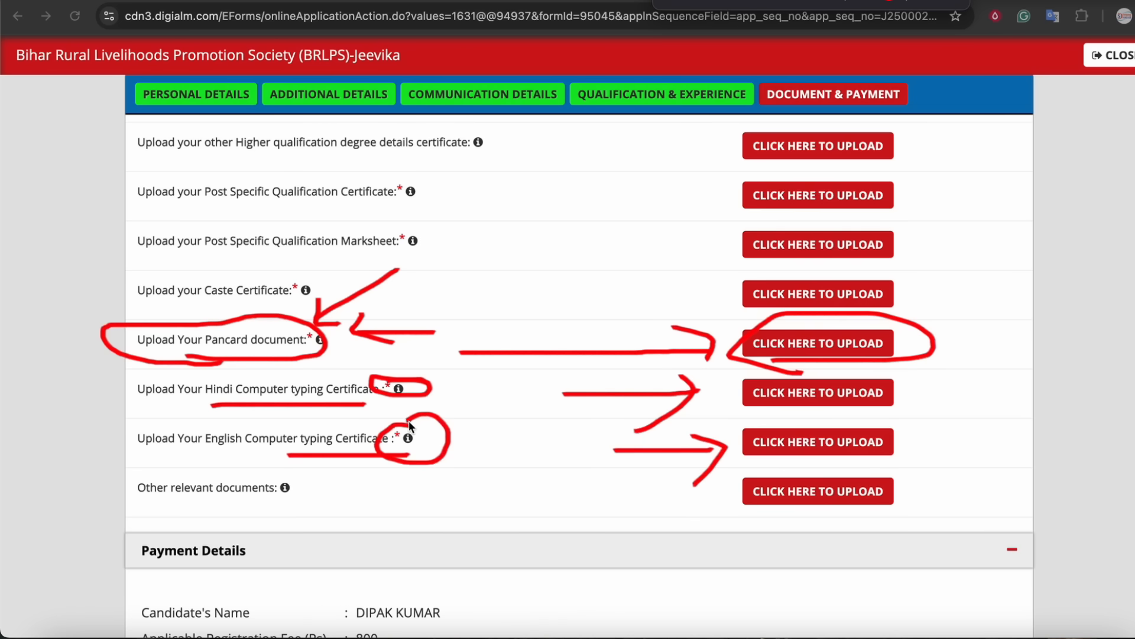
key(Escape)
Tick the first three declaration checkboxes and place the cursor in the captcha field.
scroll(507, 325, down, 1)
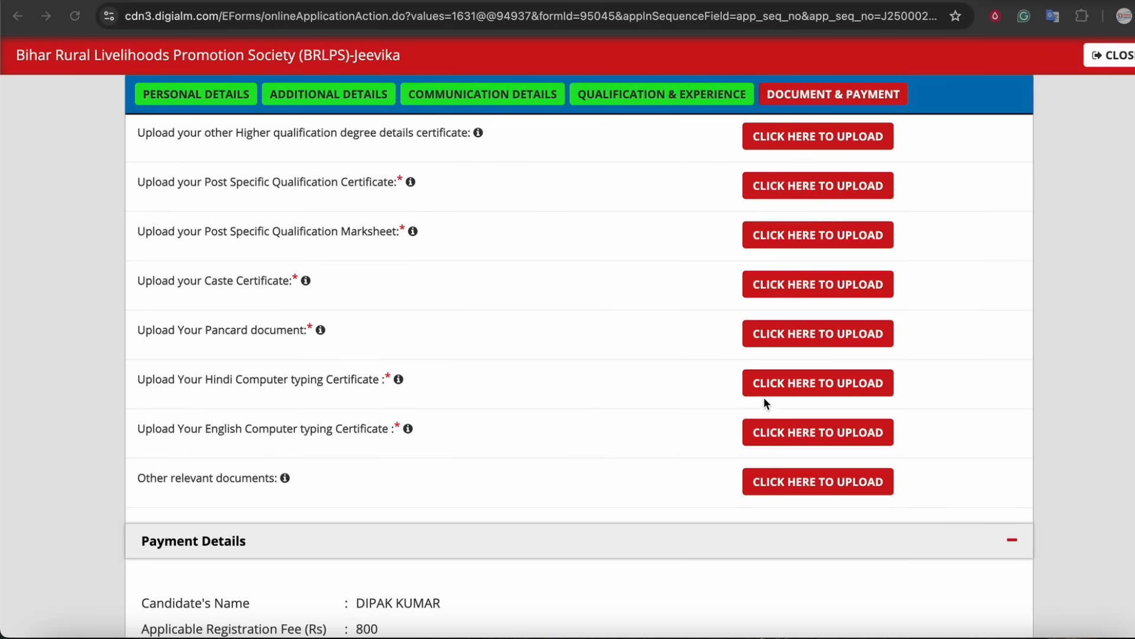
scroll(705, 311, up, 5)
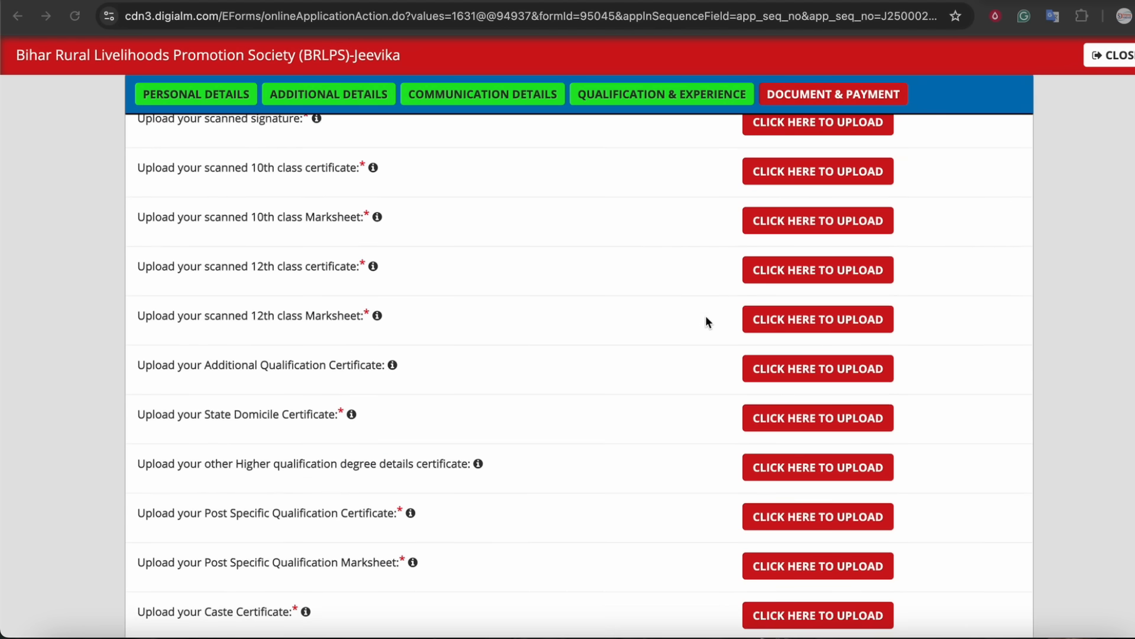
scroll(706, 314, up, 3)
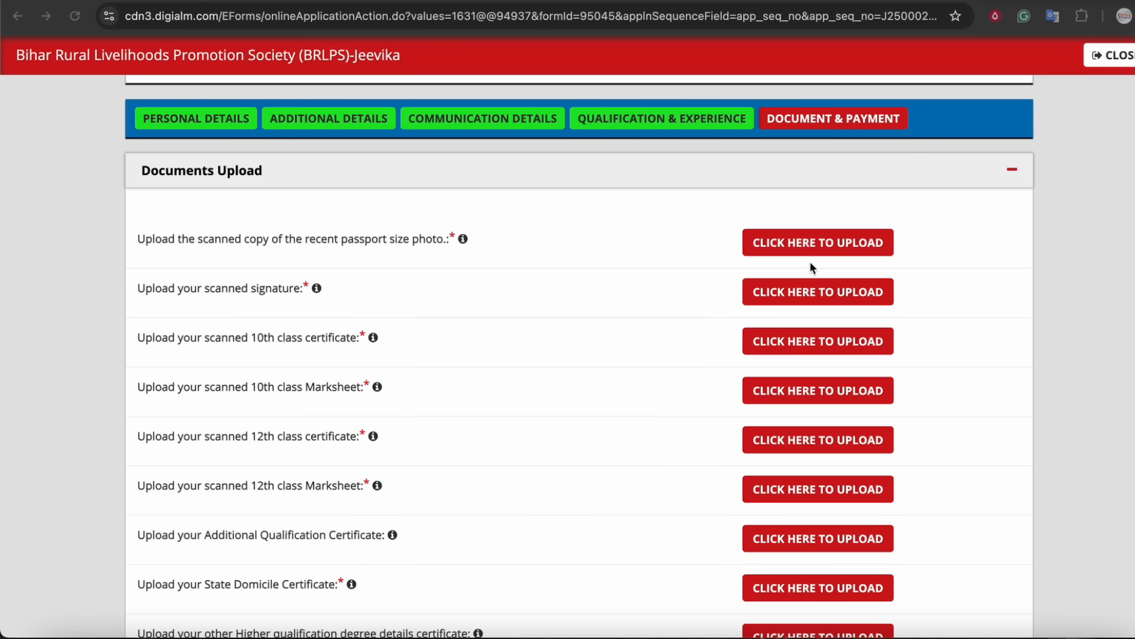
scroll(674, 307, down, 3)
scroll(675, 308, down, 10)
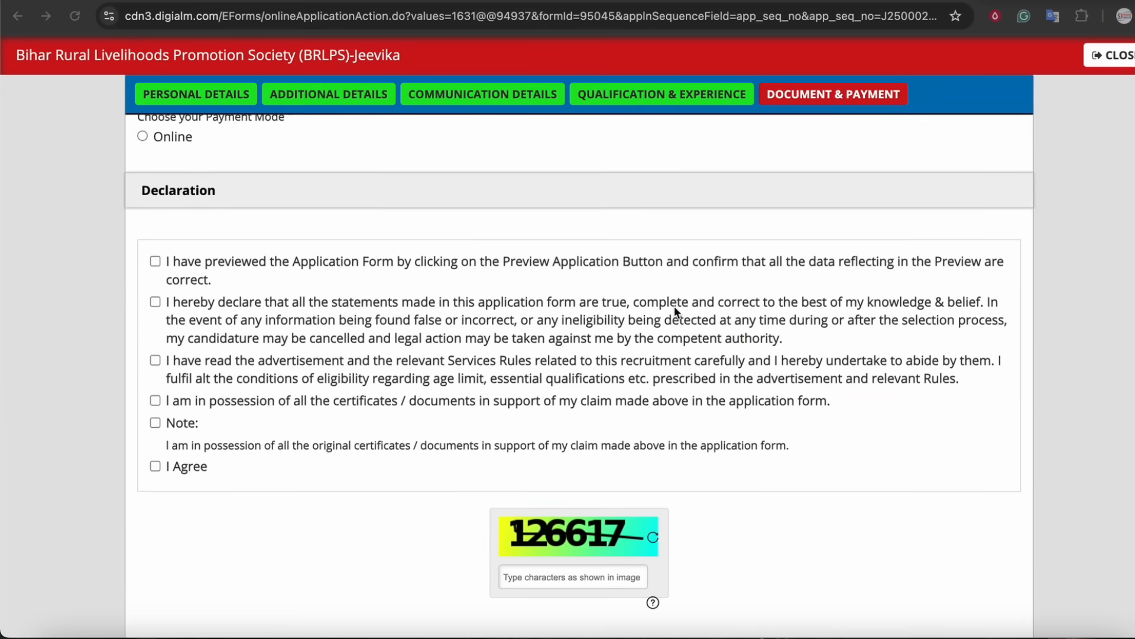
scroll(207, 269, down, 2)
click(157, 262)
scroll(378, 440, down, 2)
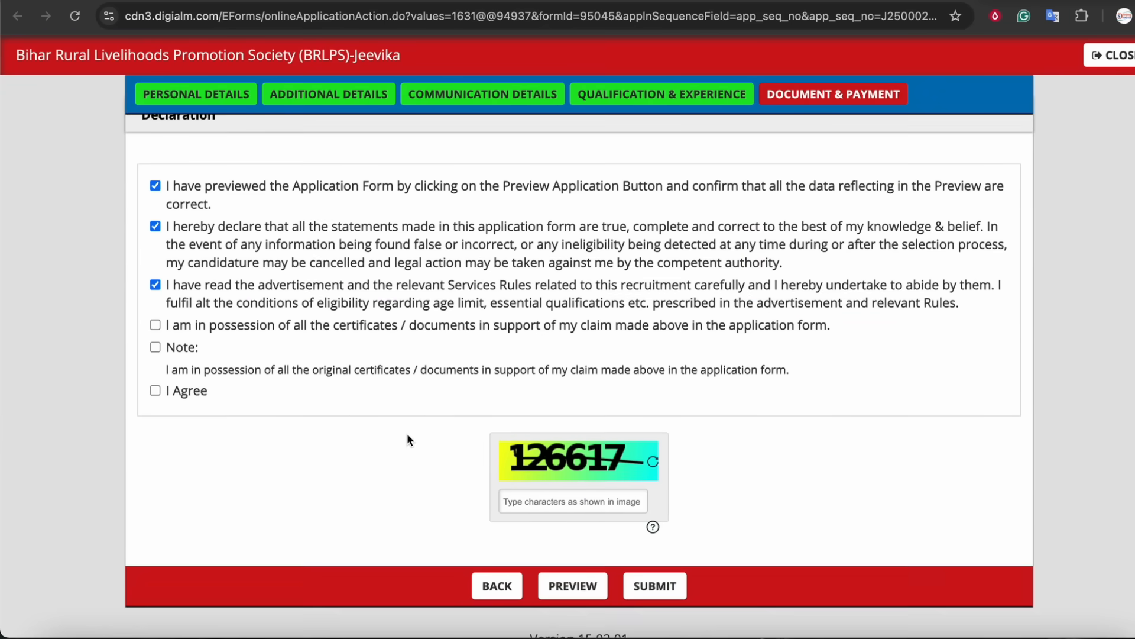
click(553, 483)
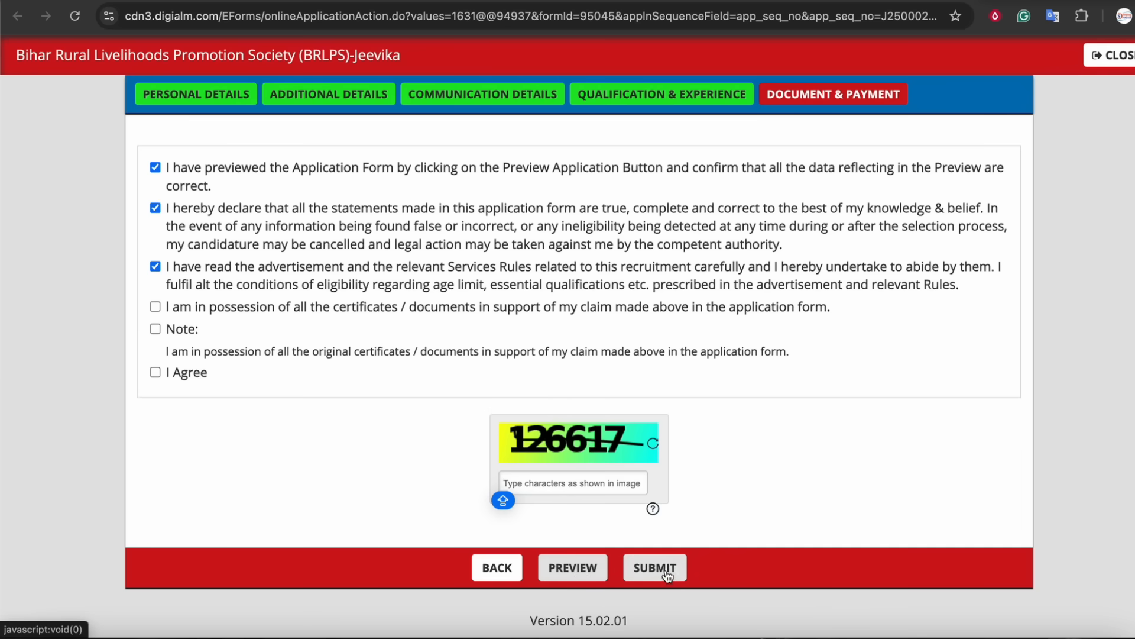
Open the Pi7 Reduce Image Size In KB tool from the image resize search results and set the target size to 85 KB.
scroll(709, 385, up, 15)
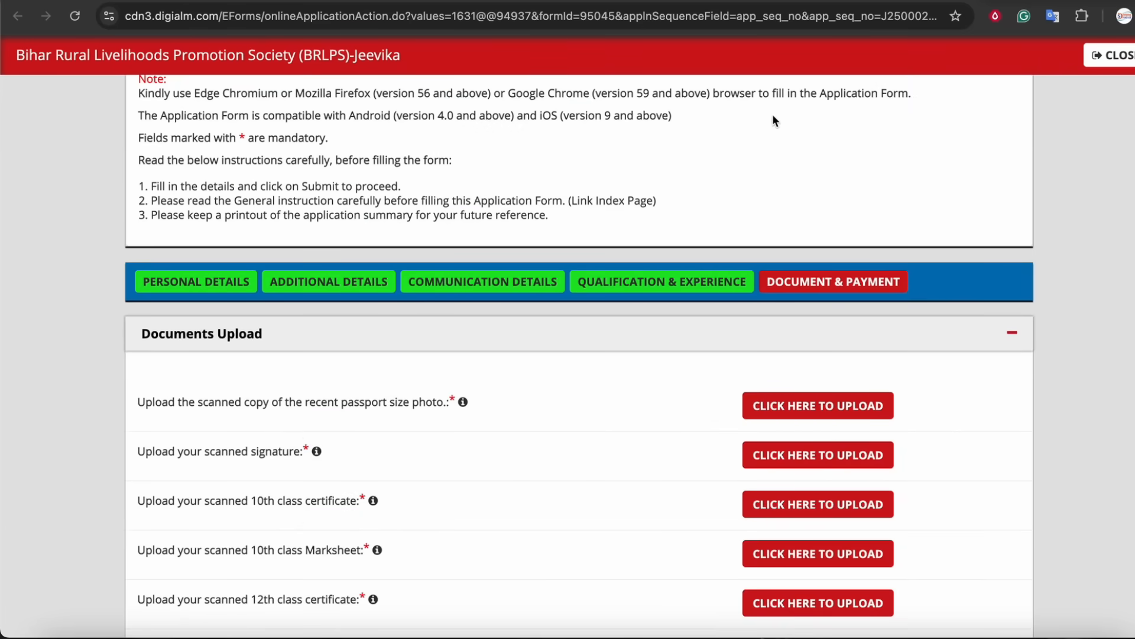
click(597, 2)
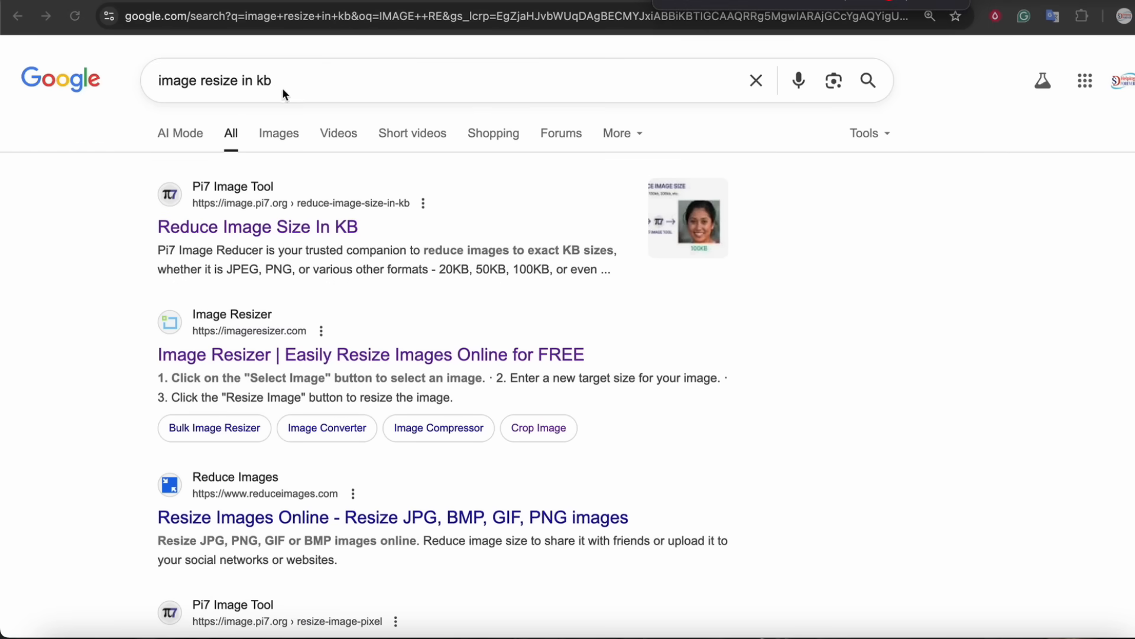
drag(297, 90, 150, 92)
mouse_move(136, 176)
mouse_down()
mouse_move(121, 195)
mouse_move(387, 201)
mouse_move(127, 193)
mouse_move(94, 220)
mouse_up()
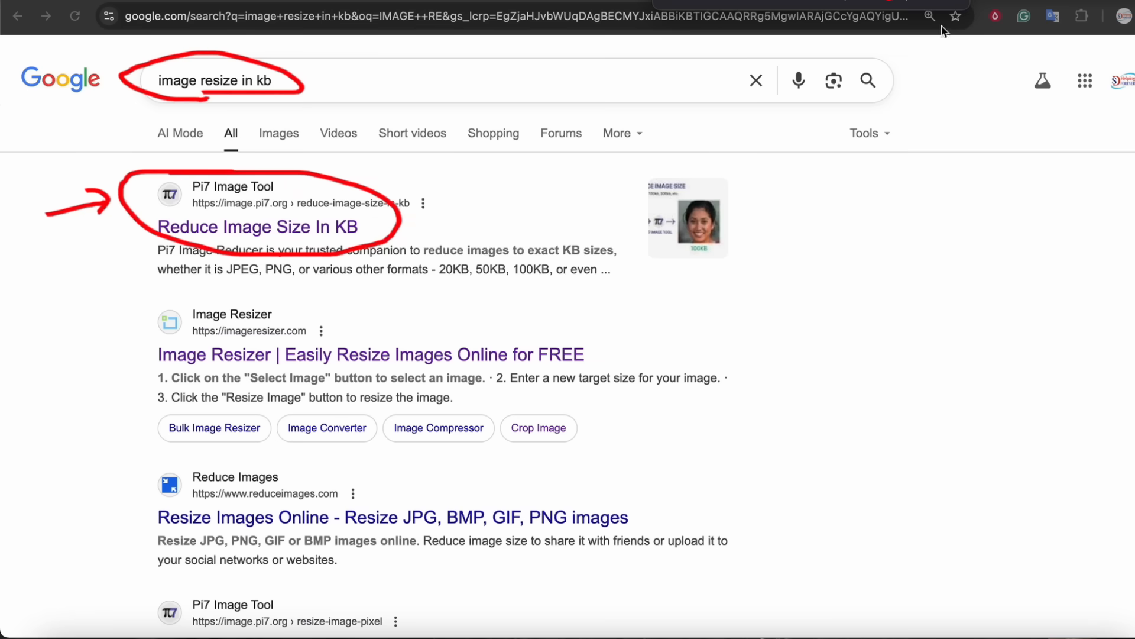
click(950, 2)
click(303, 227)
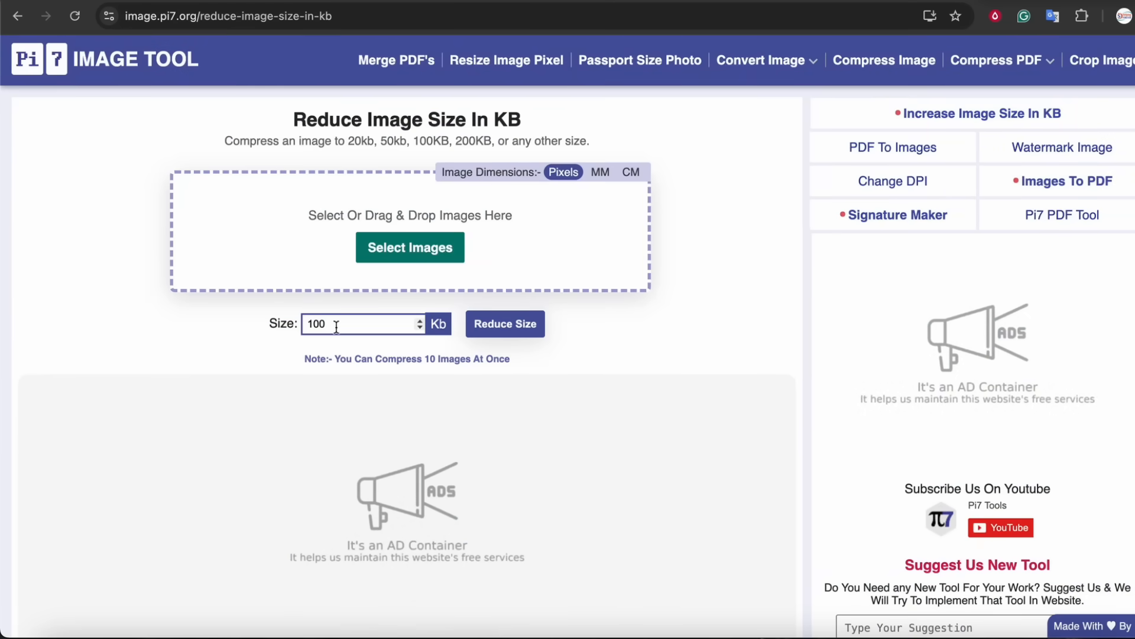
click(267, 327)
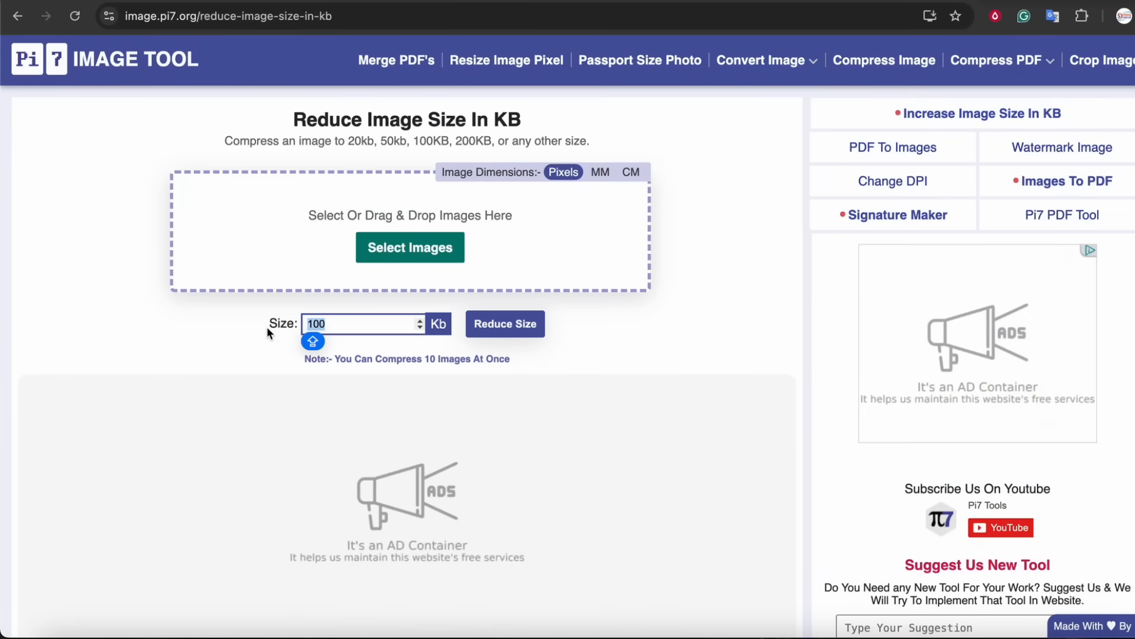
text(85)
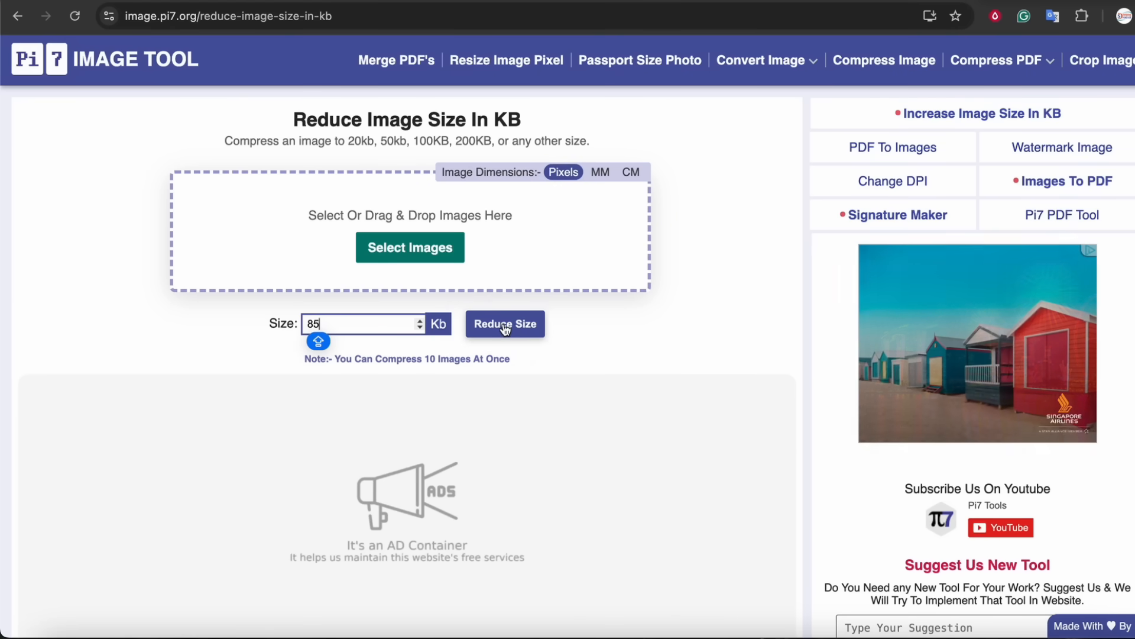
Return to the application form and scroll through the document list to the payment details.
mouse_move(761, 55)
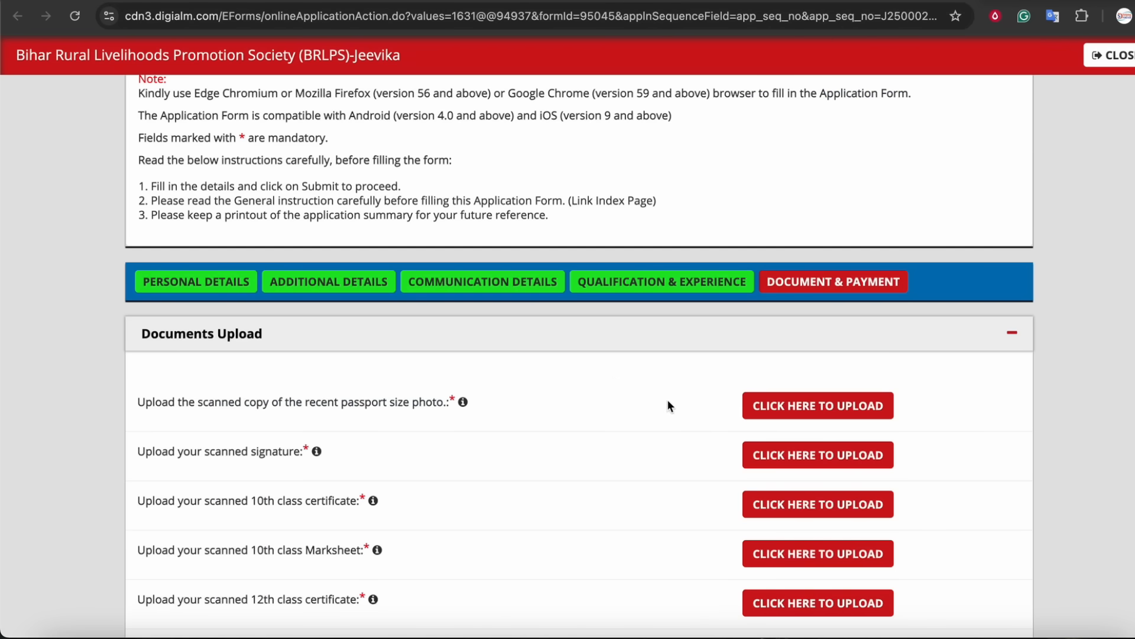
scroll(608, 371, down, 5)
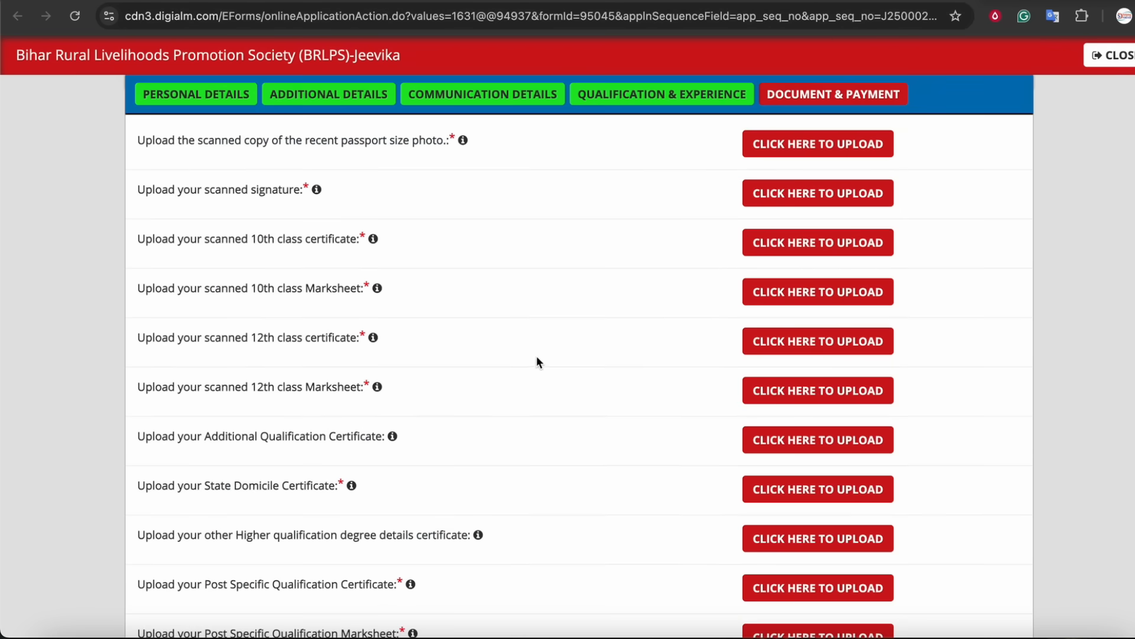
scroll(537, 357, down, 8)
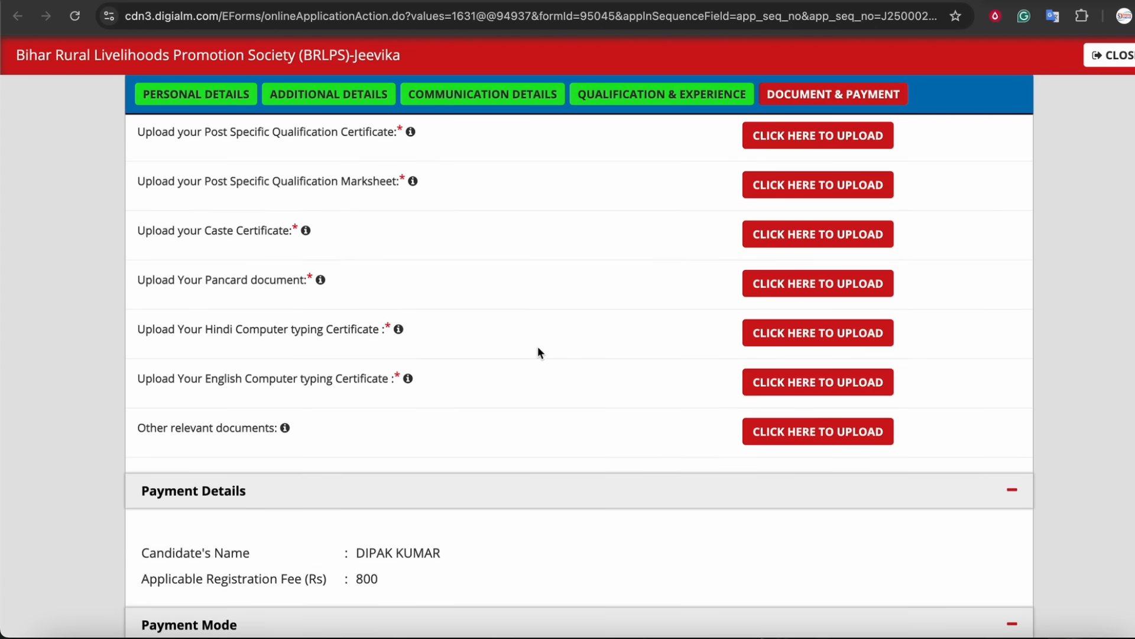
scroll(537, 352, down, 12)
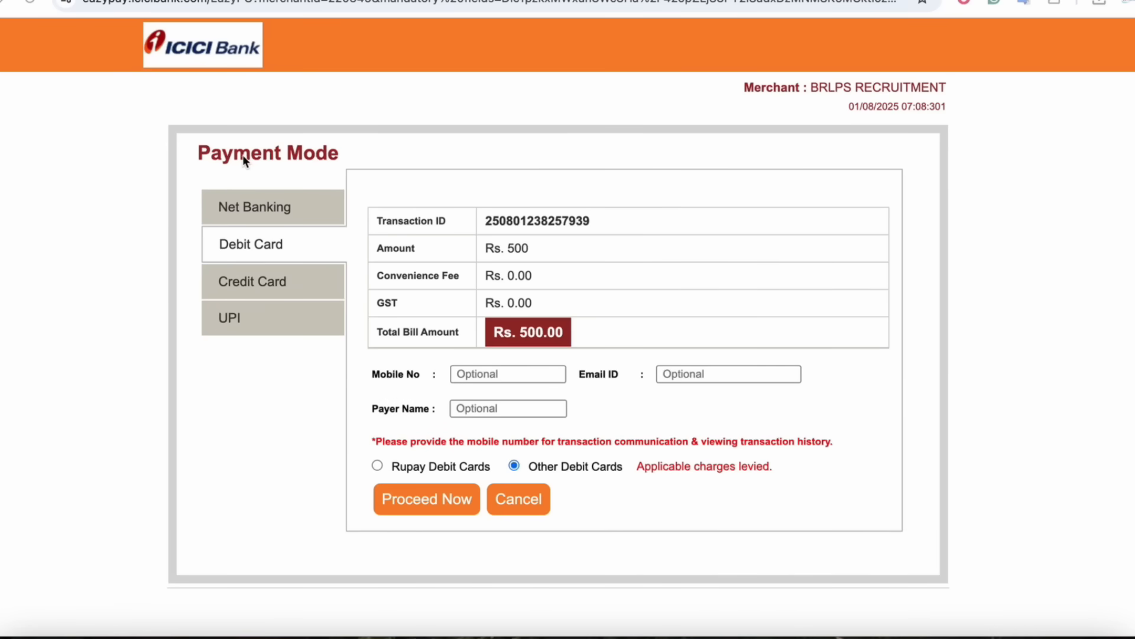
Compare the Credit Card, UPI, Debit Card and Net Banking payment modes on the ICICI payment page.
click(264, 284)
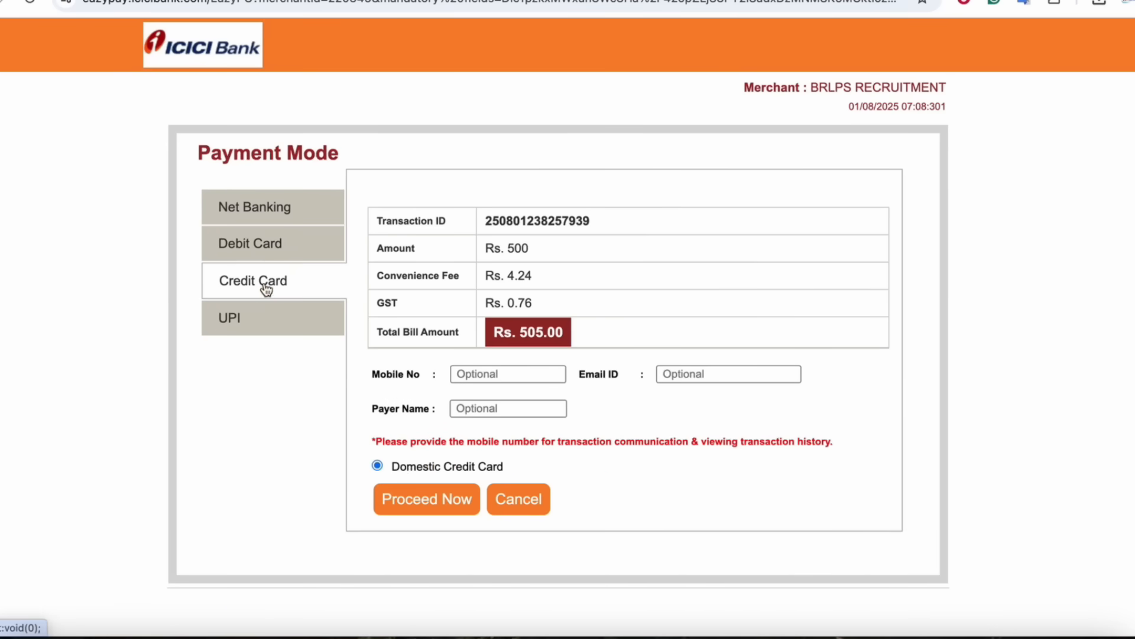
click(249, 322)
click(267, 246)
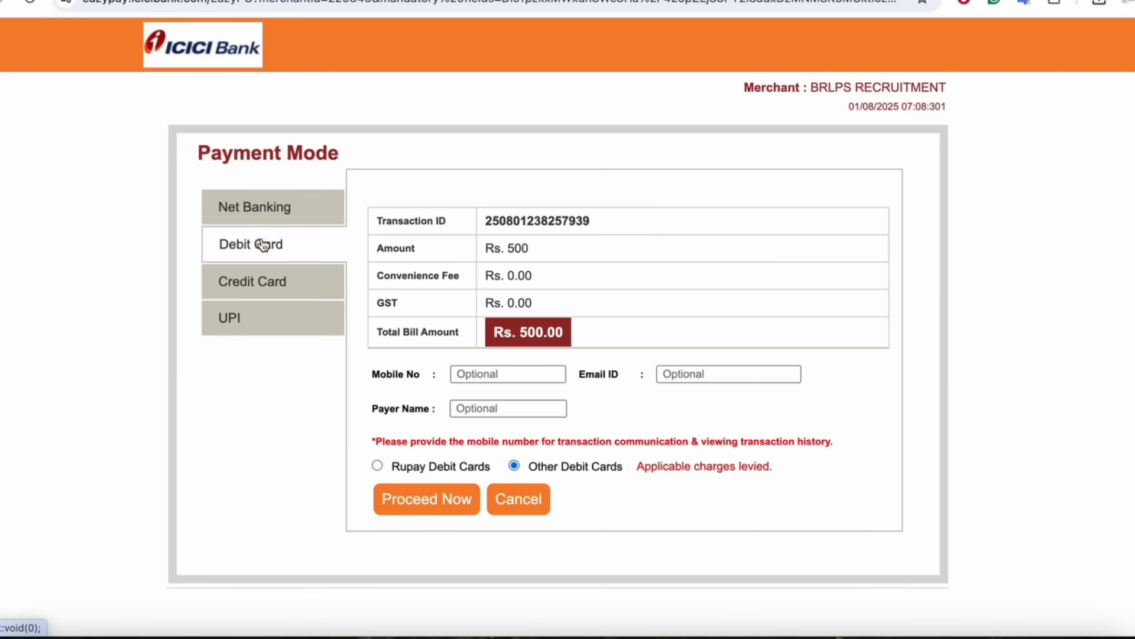
click(268, 213)
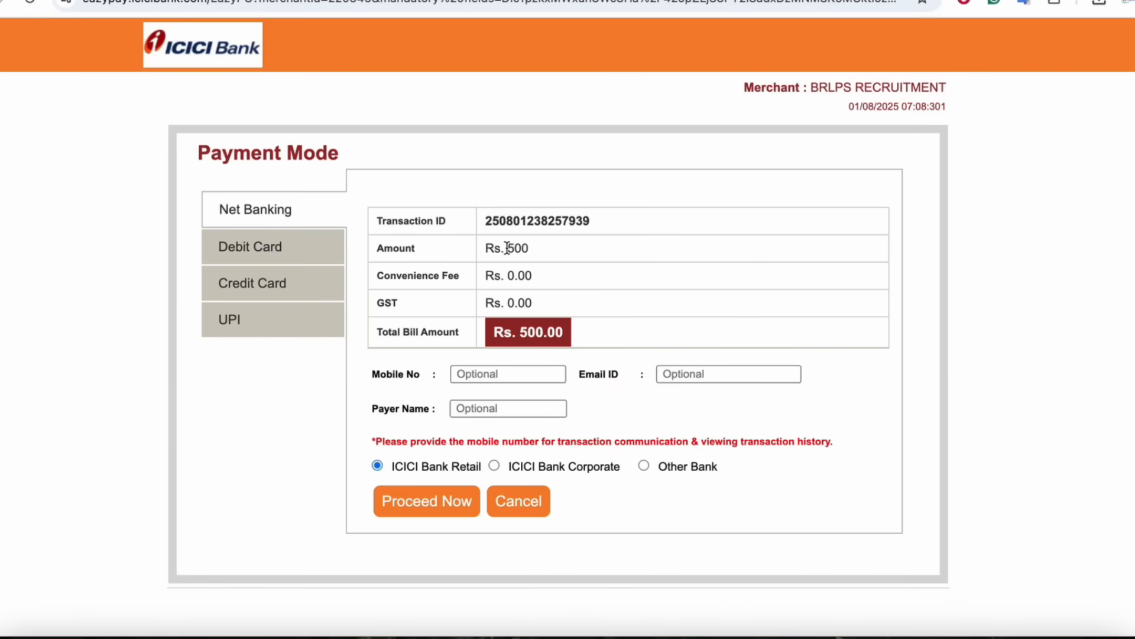
click(242, 331)
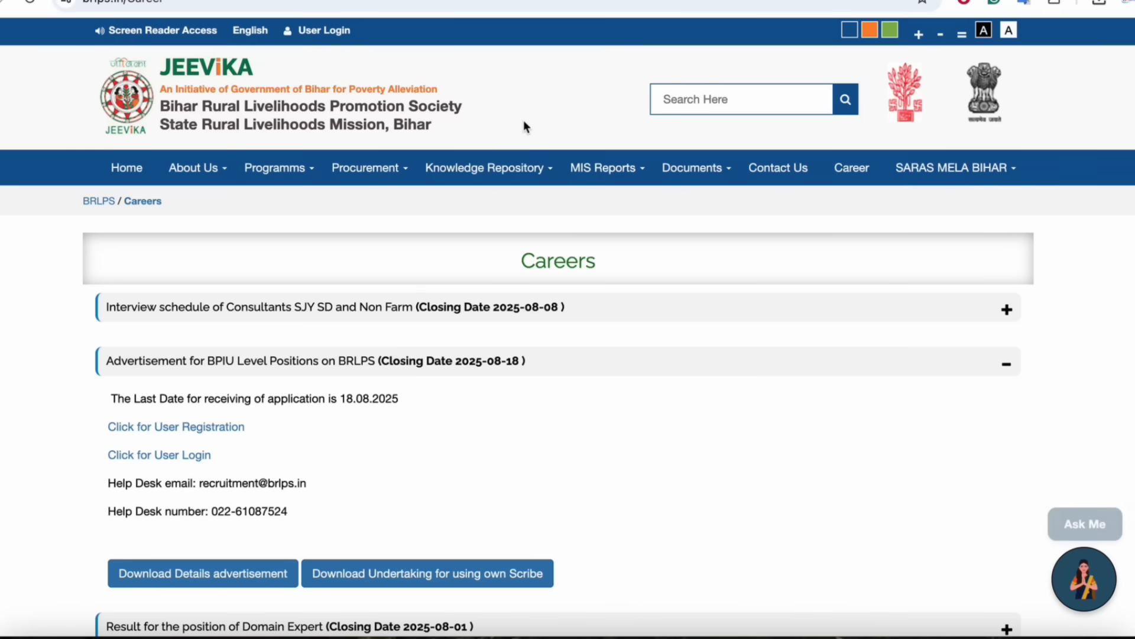
Open the Domain Expert result entry on the Jeevika careers page and scroll down.
click(319, 632)
scroll(645, 323, down, 10)
scroll(645, 324, down, 9)
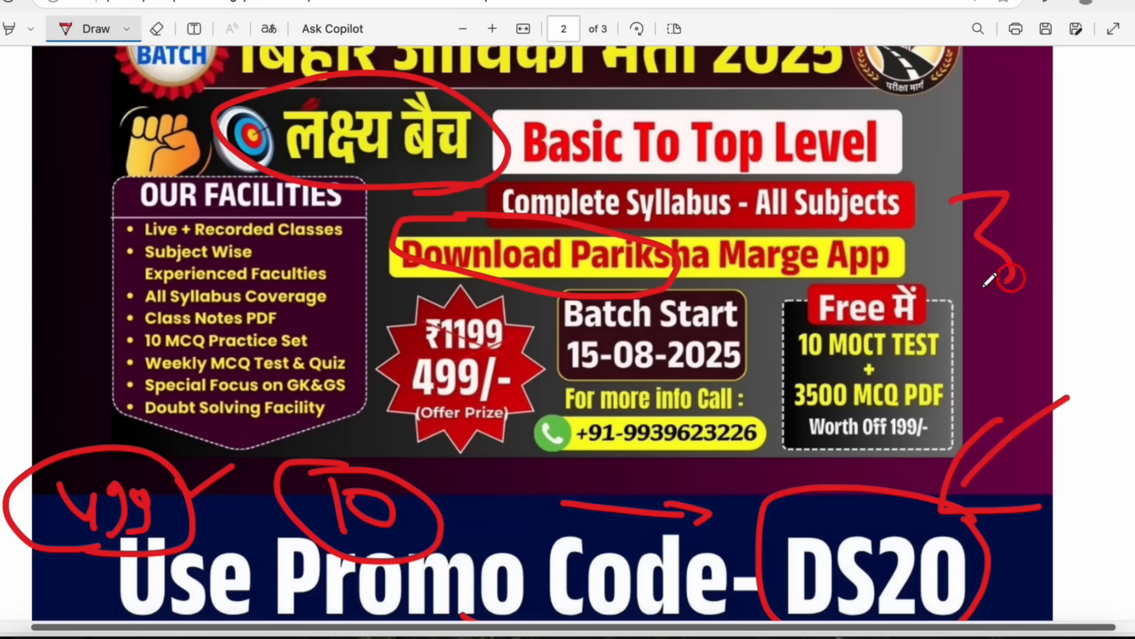